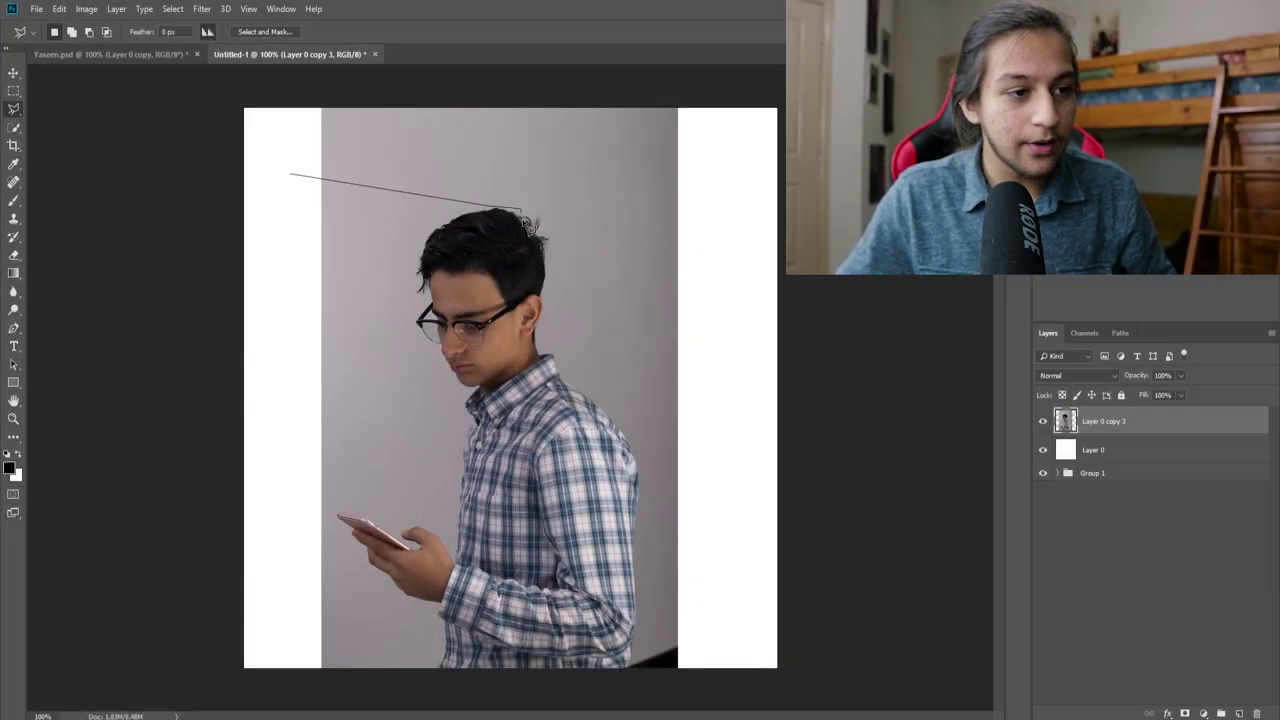
Step: Draw a polygon selection over the top of the man's head, clear it, then undo the deletion
{"action": "left_click", "coordinate": [519, 208]}
{"action": "left_click", "coordinate": [520, 350]}
{"action": "left_click", "coordinate": [607, 320]}
{"action": "left_click", "coordinate": [628, 230]}
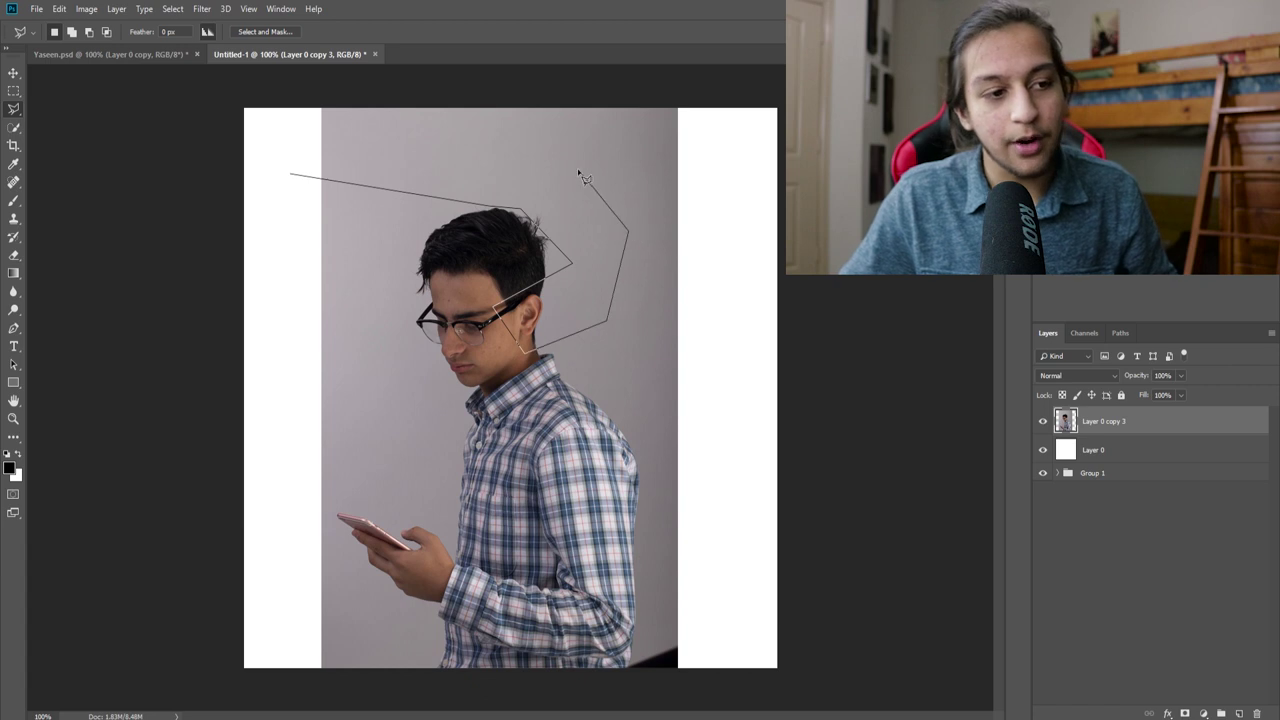
{"action": "double_click", "coordinate": [577, 170]}
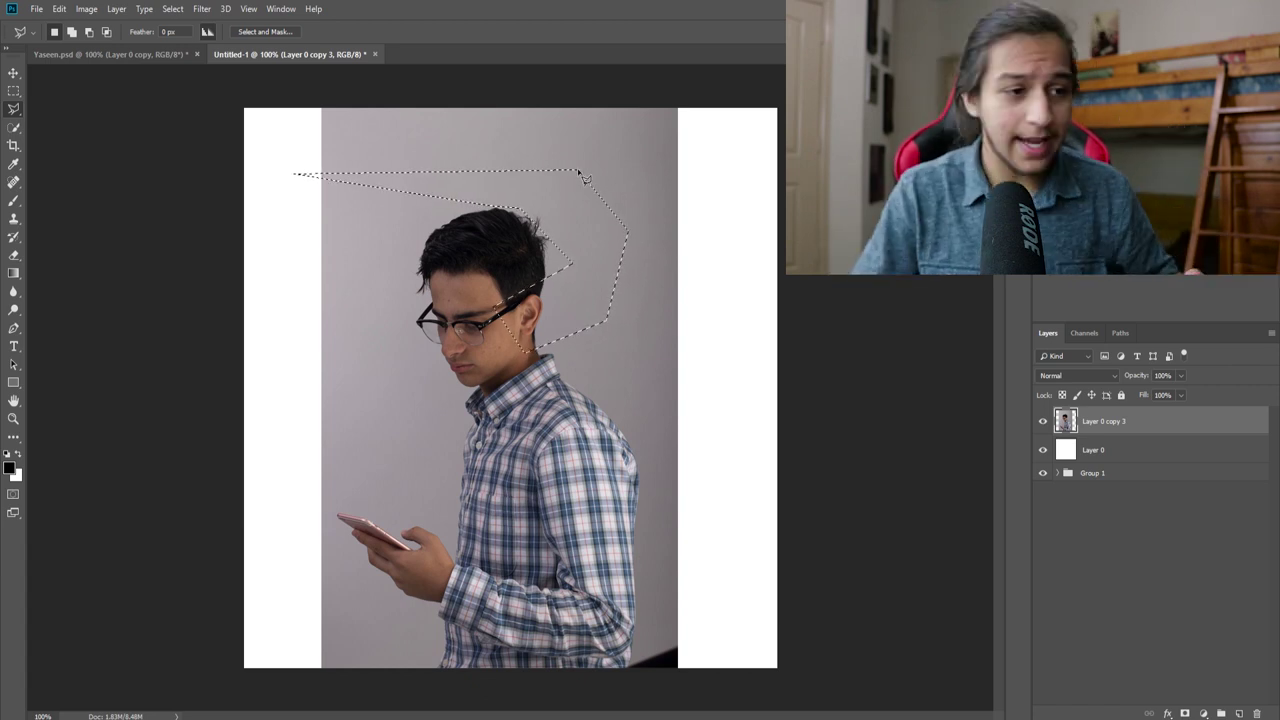
{"action": "key", "text": "Delete"}
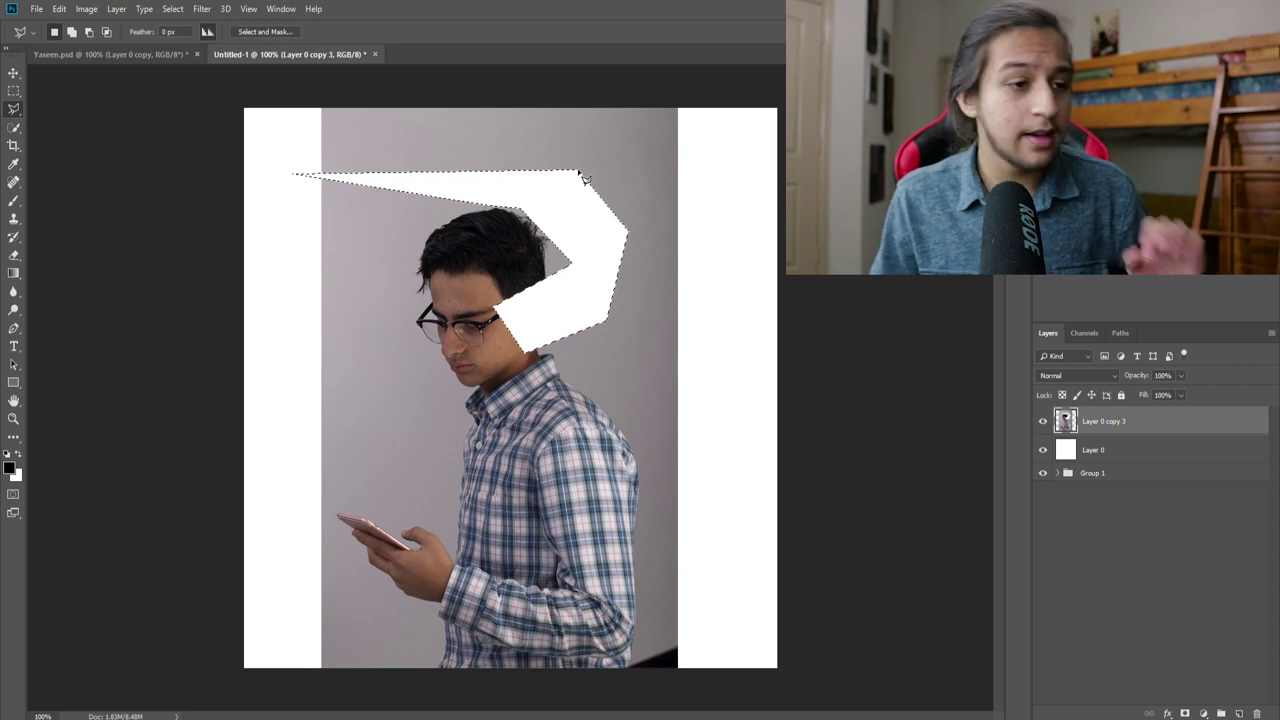
{"action": "key", "text": "ctrl+z"}
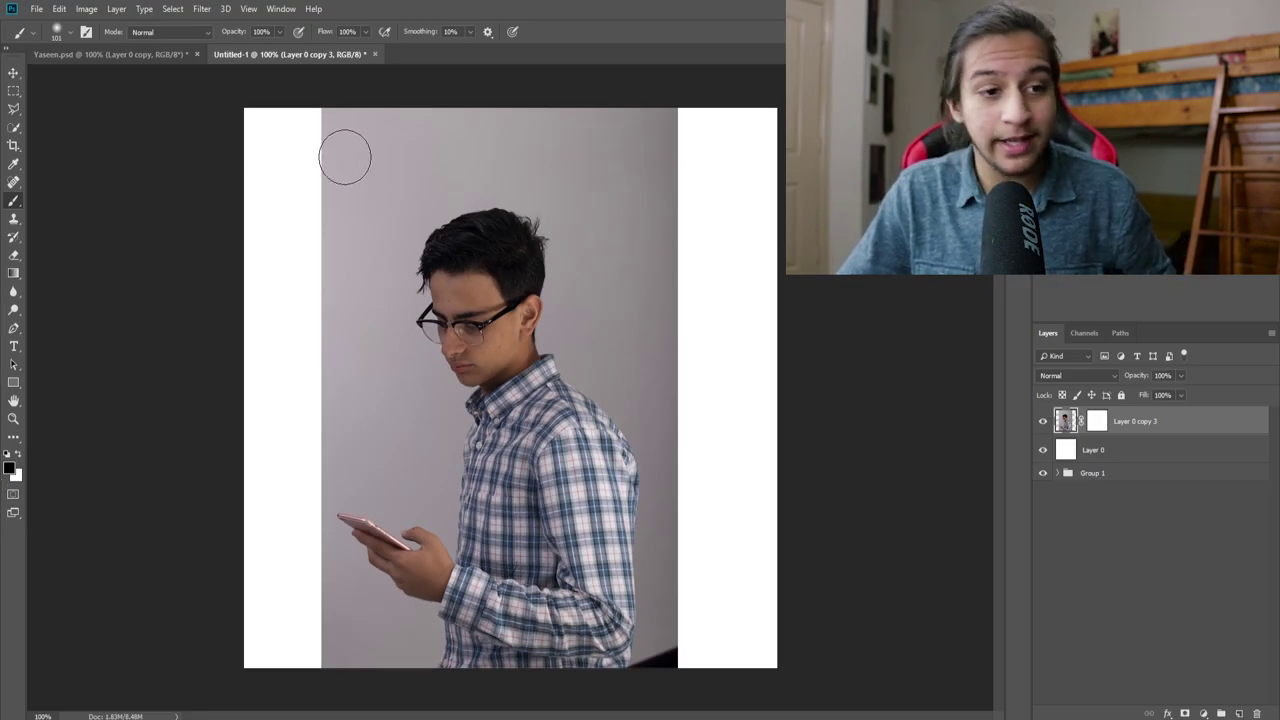
Step: Paint a black test stroke across the top of the photo, make white the foreground, and undo the stroke
{"action": "mouse_move", "coordinate": [288, 190]}
{"action": "left_mouse_down"}
{"action": "mouse_move", "coordinate": [321, 197]}
{"action": "mouse_move", "coordinate": [531, 163]}
{"action": "left_mouse_up"}
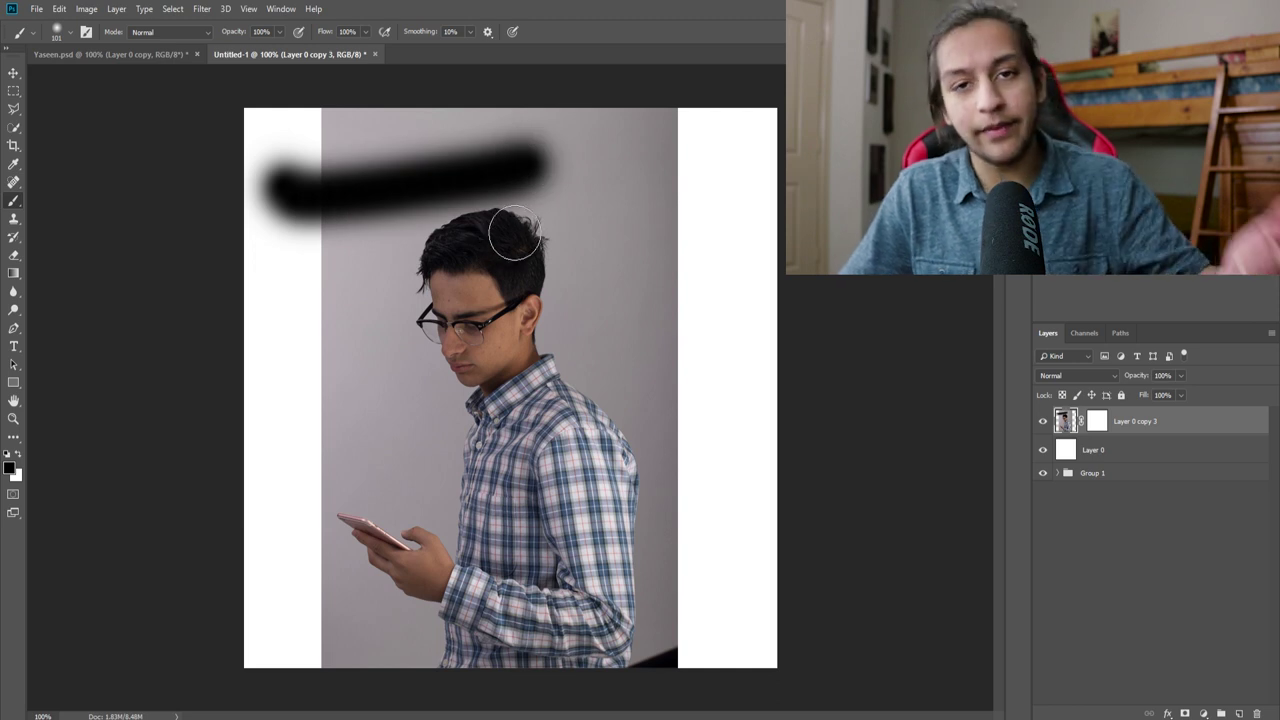
{"action": "key", "text": "x"}
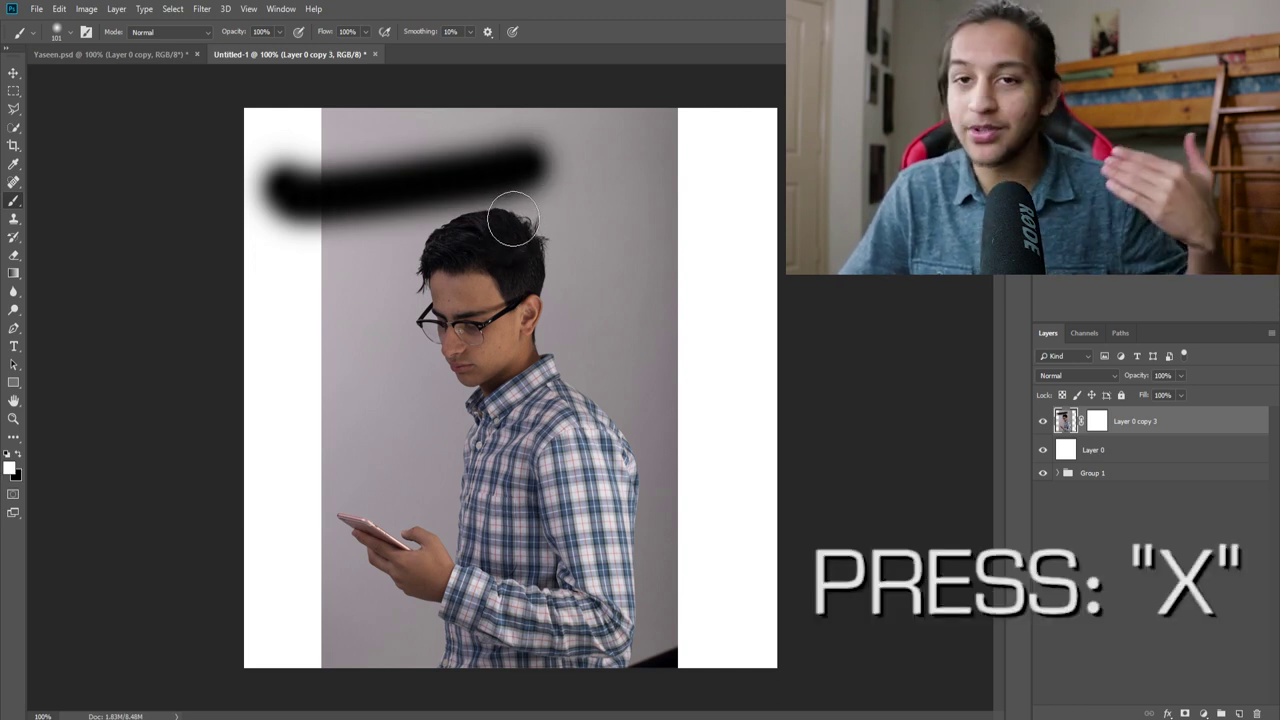
{"action": "key", "text": "ctrl+z"}
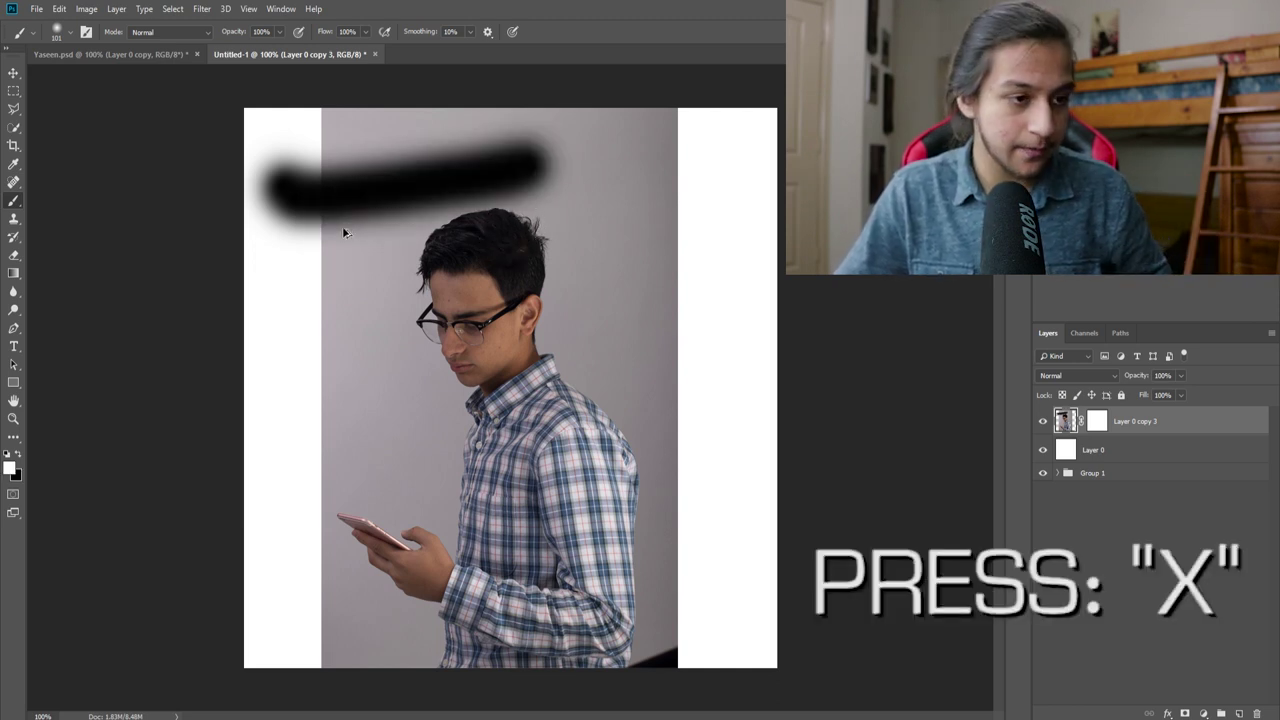
{"action": "key", "text": "ctrl+z"}
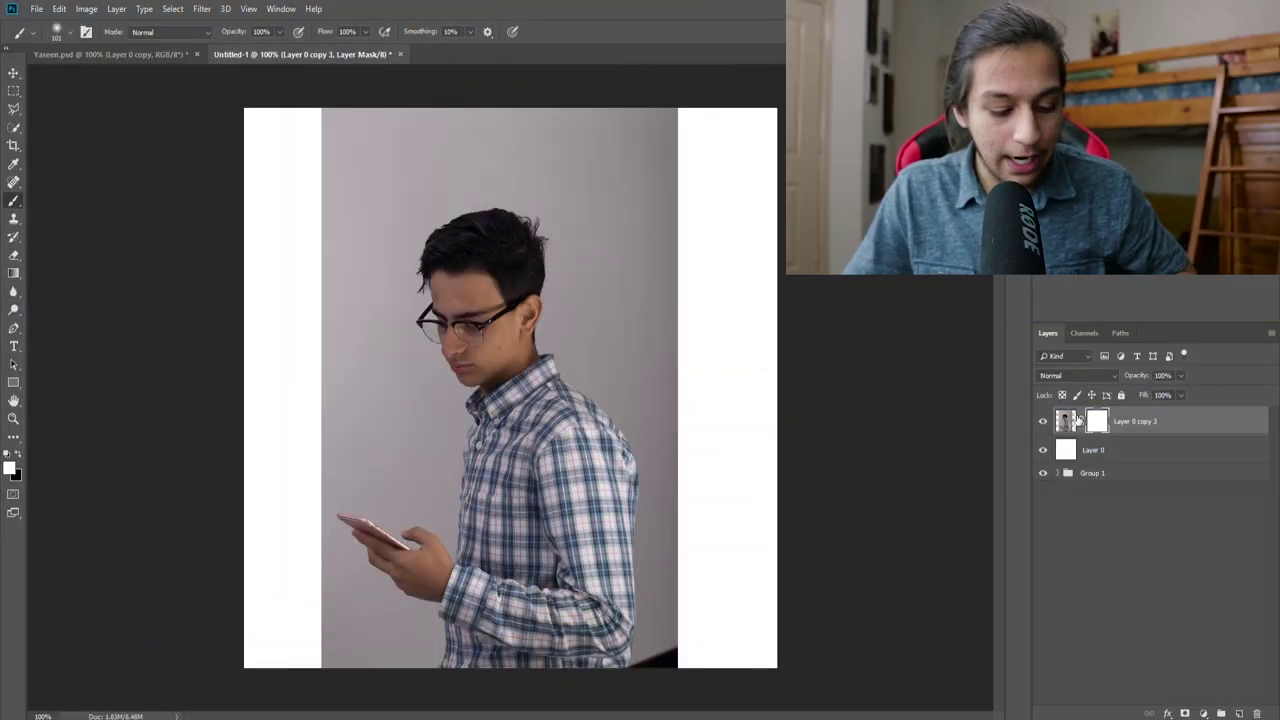
{"action": "key", "text": "ctrl+i"}
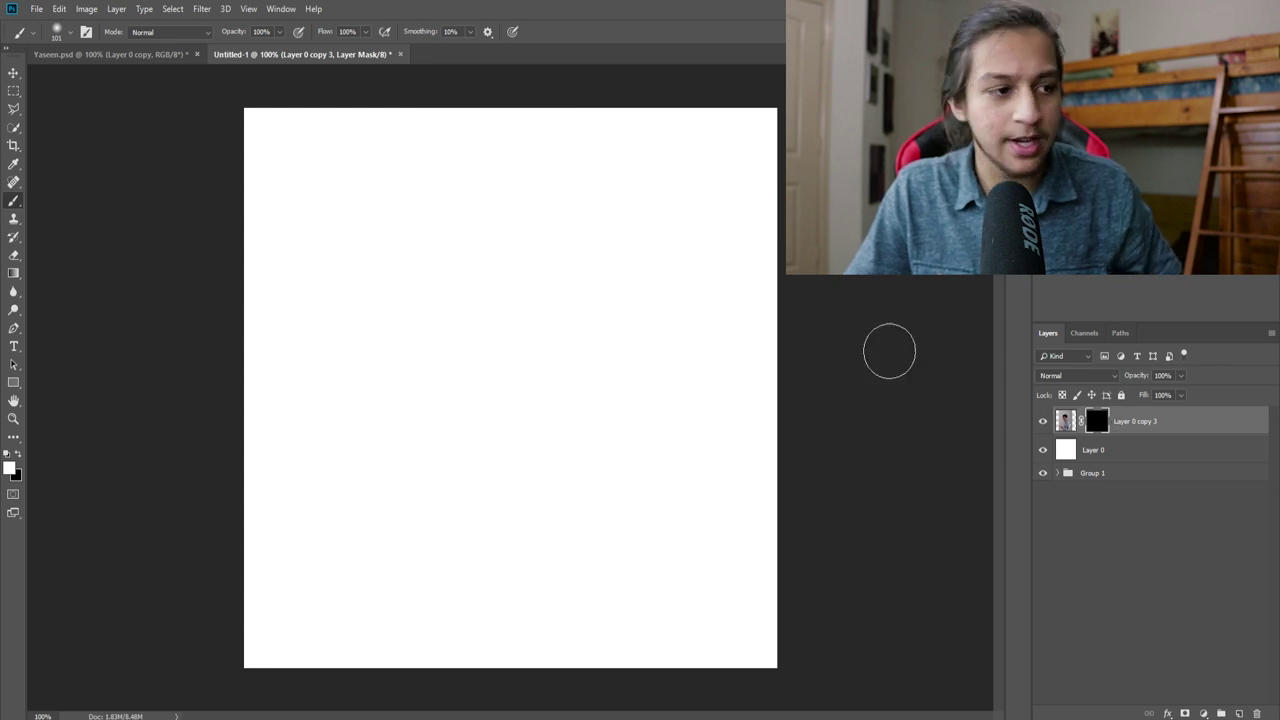
{"action": "left_click_drag", "start_coordinate": [465, 318], "coordinate": [495, 312]}
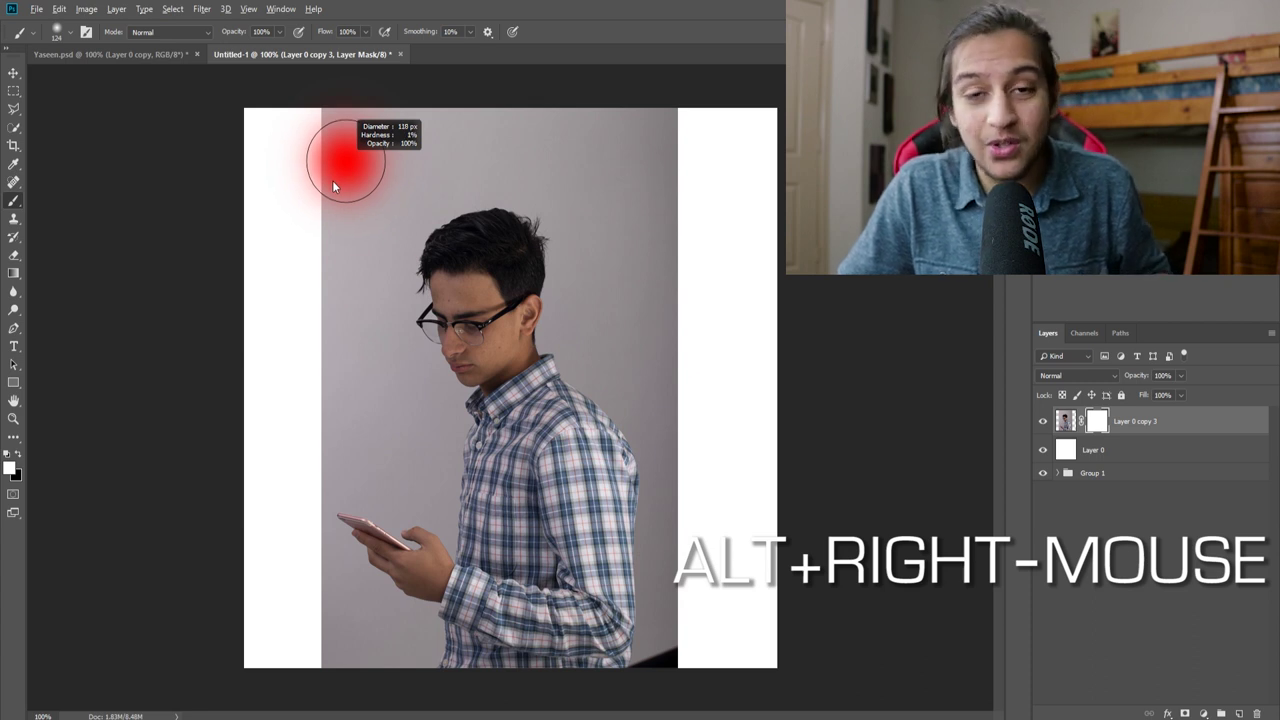
Step: Resize the mask brush to about 244 px at 100% hardness
{"action": "mouse_move", "coordinate": [332, 180]}
{"action": "left_mouse_down"}
{"action": "mouse_move", "coordinate": [268, 184]}
{"action": "mouse_move", "coordinate": [314, 172]}
{"action": "mouse_move", "coordinate": [318, 342]}
{"action": "mouse_move", "coordinate": [336, 244]}
{"action": "left_mouse_up"}
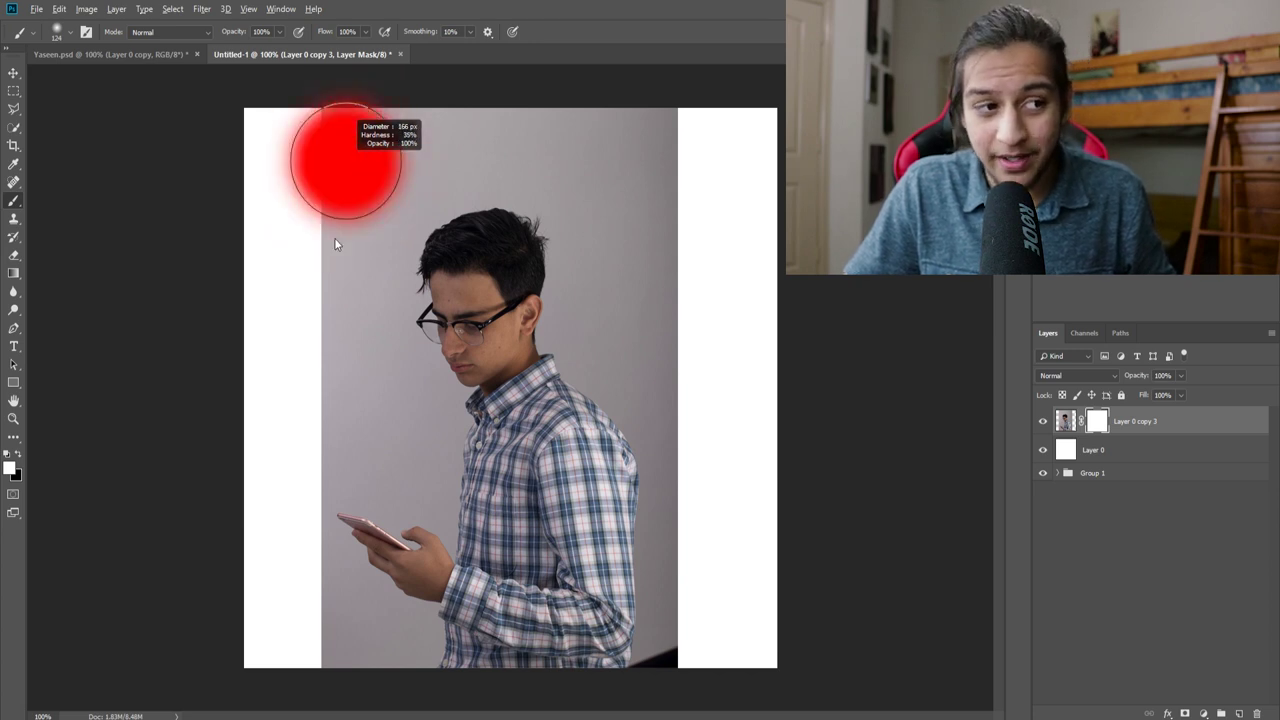
{"action": "left_click_drag", "start_coordinate": [309, 377], "coordinate": [306, 370]}
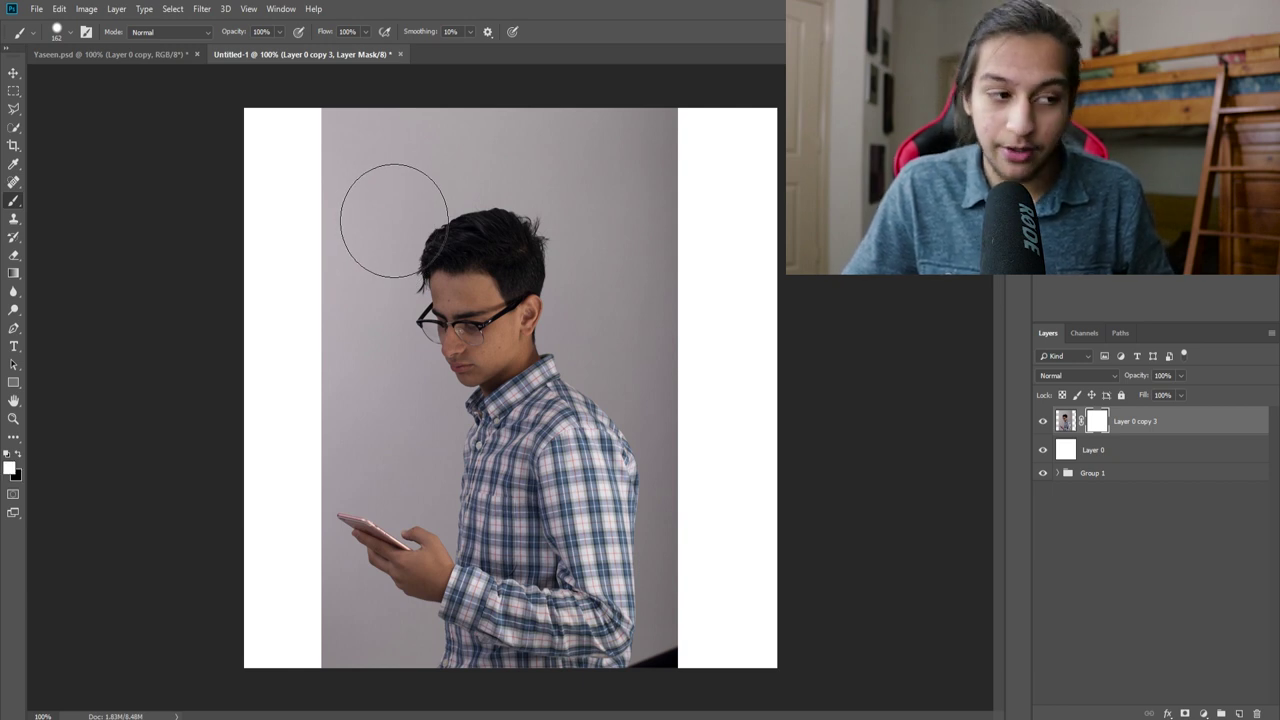
{"action": "left_click_drag", "start_coordinate": [383, 195], "coordinate": [396, 336]}
{"action": "left_click_drag", "start_coordinate": [378, 454], "coordinate": [407, 461]}
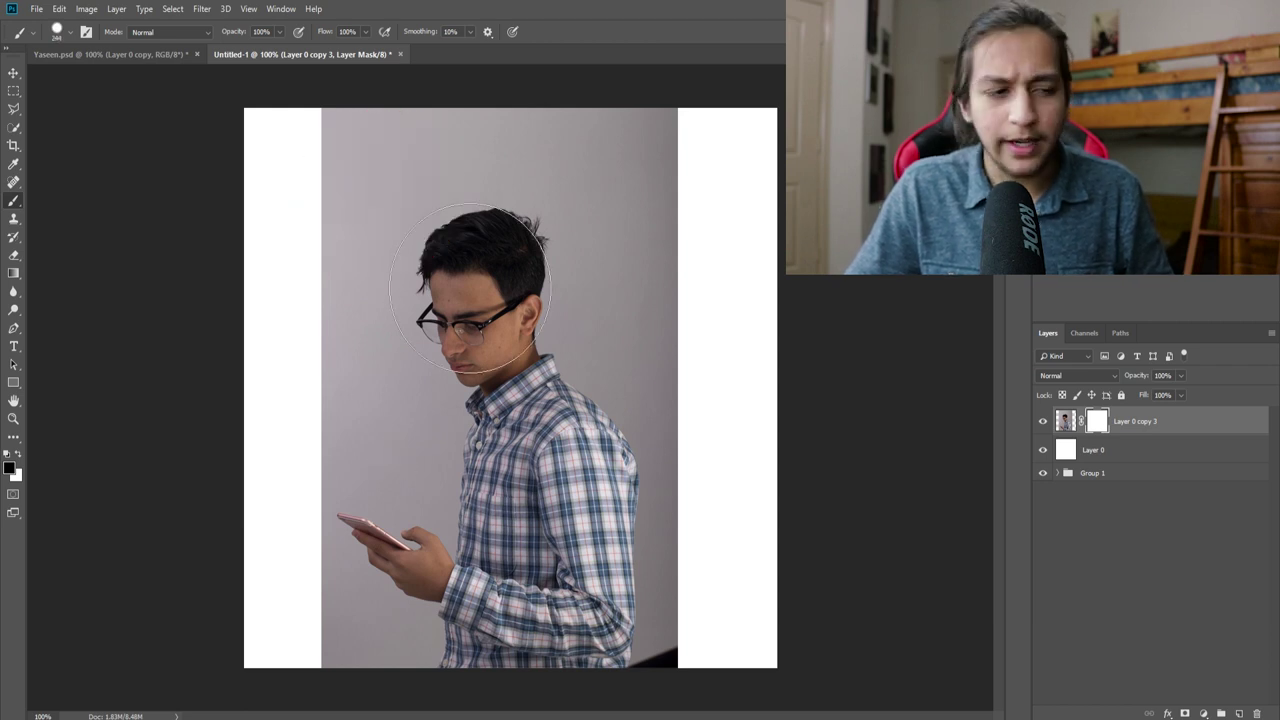
Step: Replace a hard dab with a 61%-hardness soft dab that fades the top of the head
{"action": "left_click", "coordinate": [473, 284]}
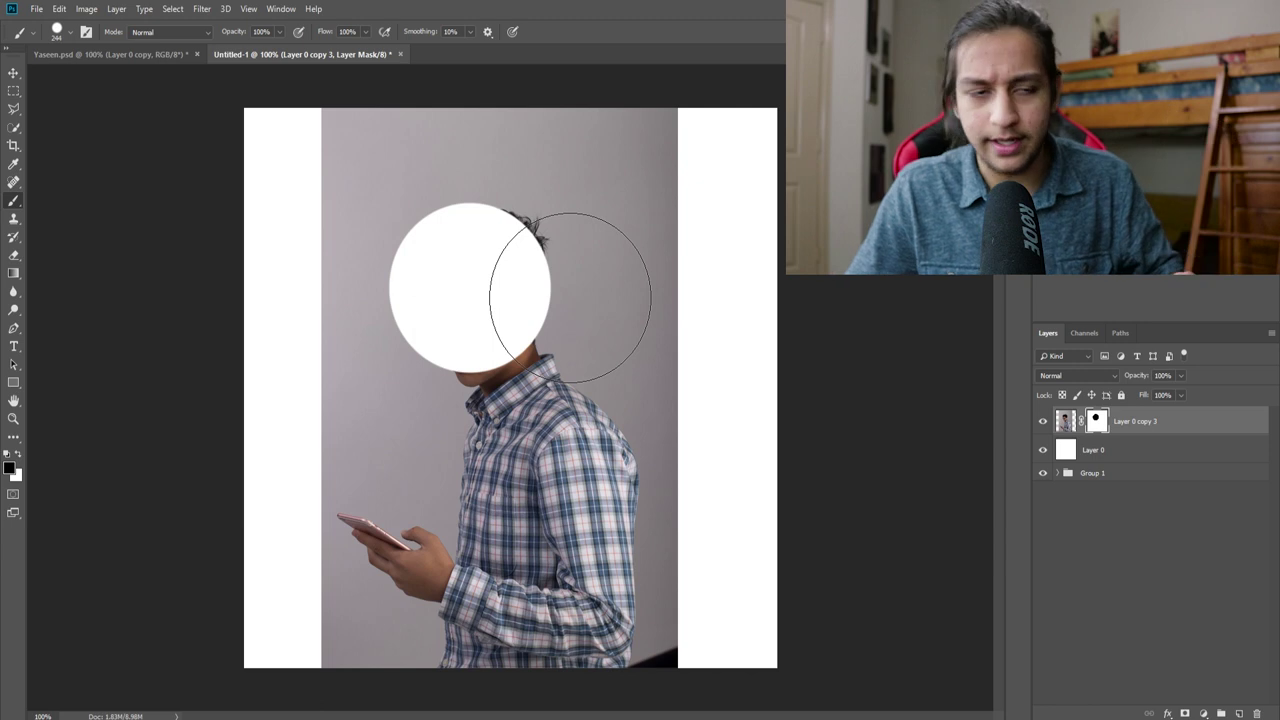
{"action": "key", "text": "ctrl+z"}
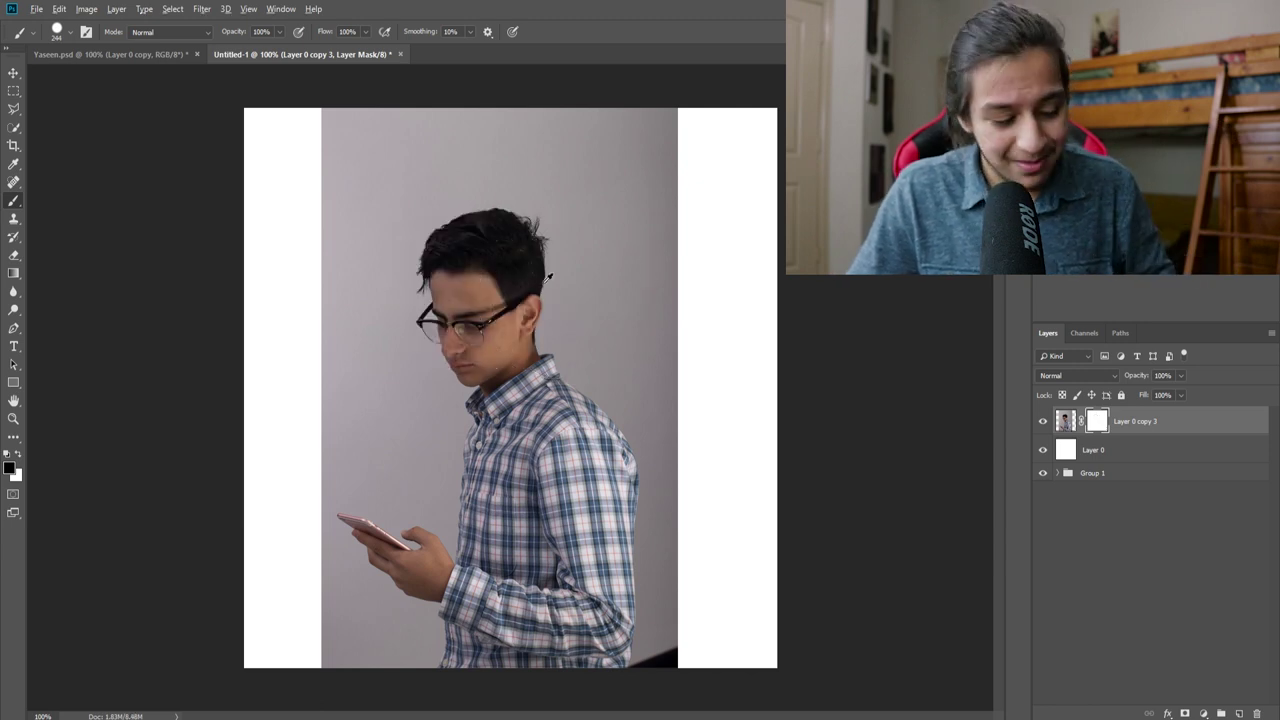
{"action": "left_click_drag", "start_coordinate": [490, 325], "coordinate": [504, 189]}
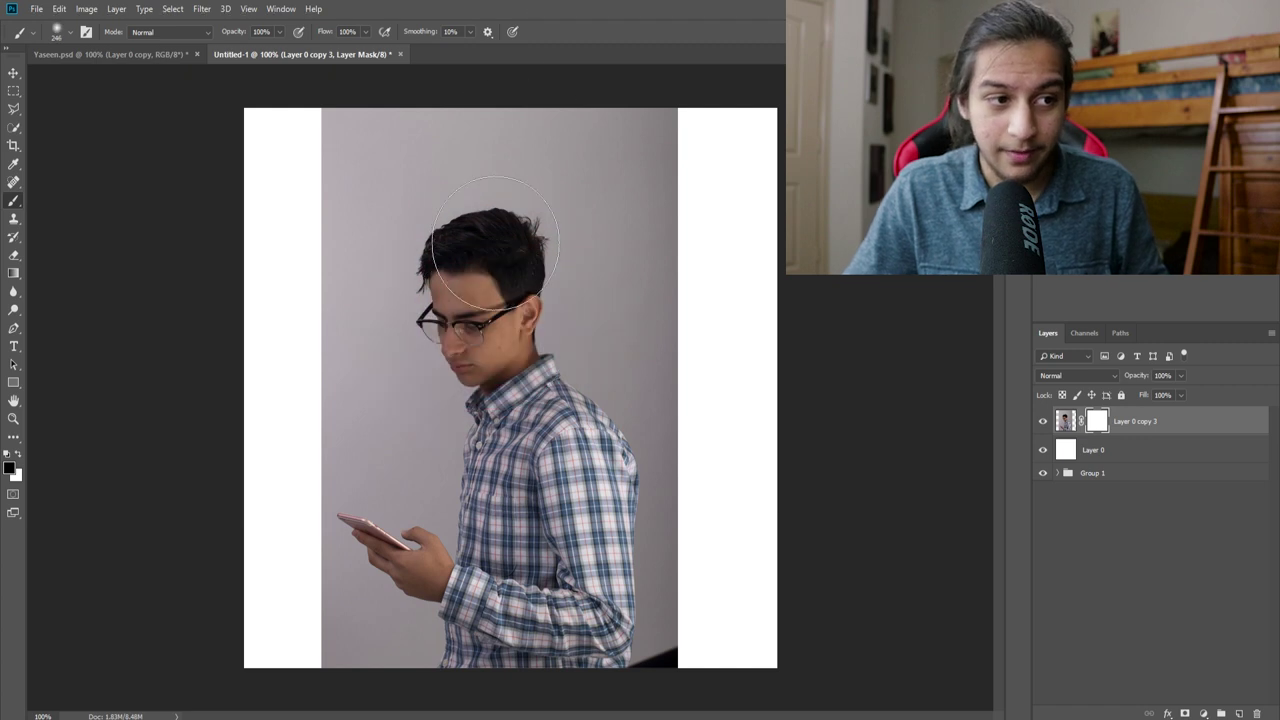
{"action": "left_click", "coordinate": [490, 262]}
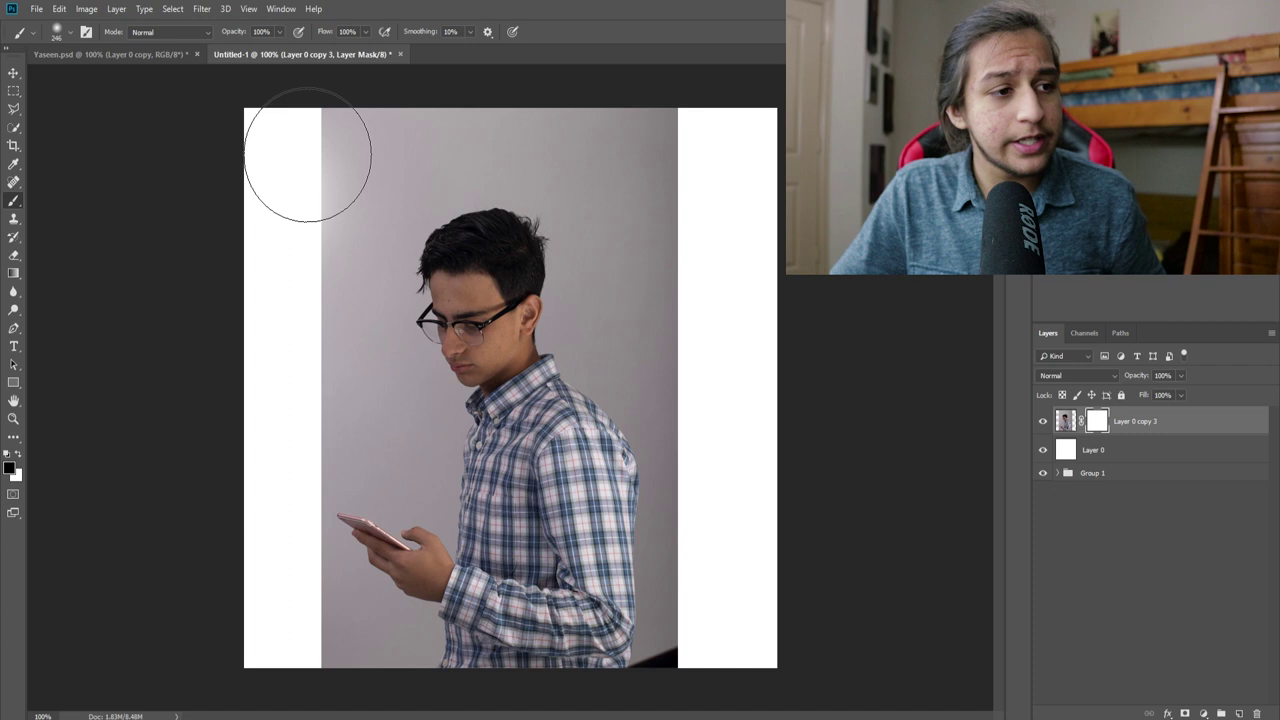
Step: Fade the top, right and left edges of the photo to white on the mask
{"action": "mouse_move", "coordinate": [307, 155]}
{"action": "left_mouse_down"}
{"action": "mouse_move", "coordinate": [551, 100]}
{"action": "mouse_move", "coordinate": [694, 257]}
{"action": "mouse_move", "coordinate": [697, 685]}
{"action": "left_mouse_up"}
{"action": "mouse_move", "coordinate": [385, 710]}
{"action": "left_mouse_down"}
{"action": "mouse_move", "coordinate": [286, 529]}
{"action": "mouse_move", "coordinate": [373, 148]}
{"action": "left_mouse_up"}
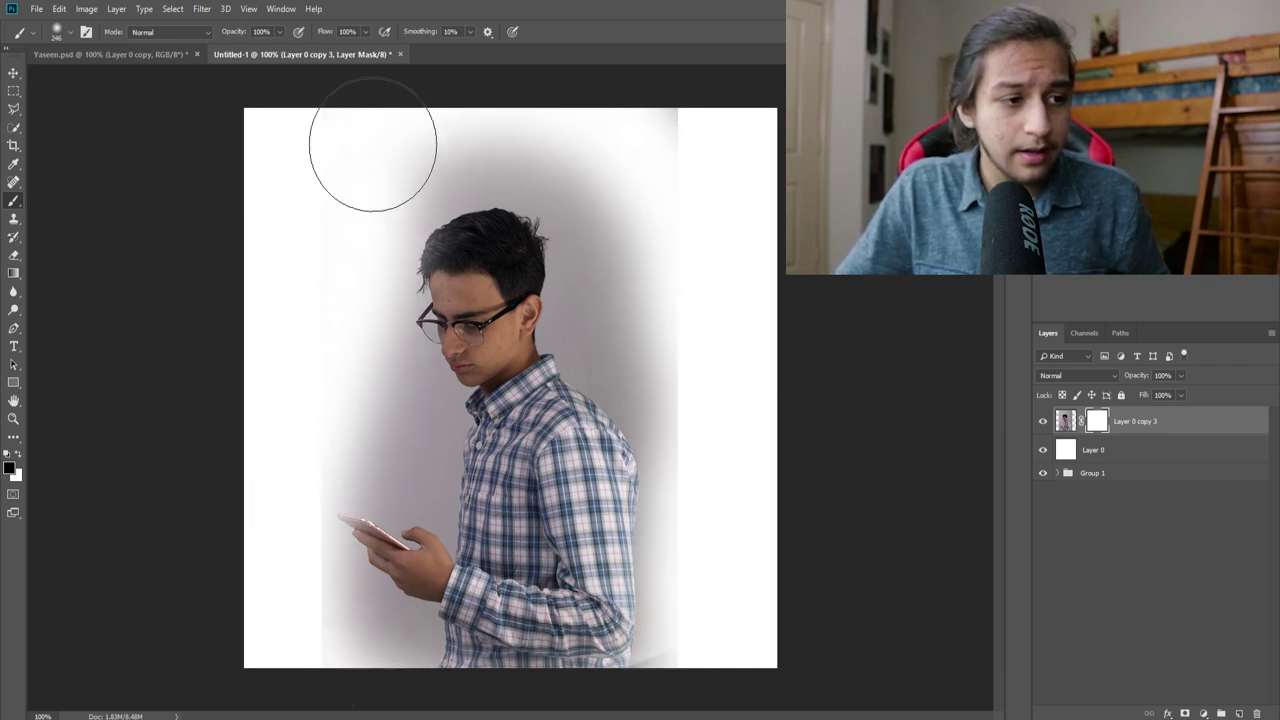
{"action": "left_click", "coordinate": [413, 221]}
{"action": "key", "text": "b"}
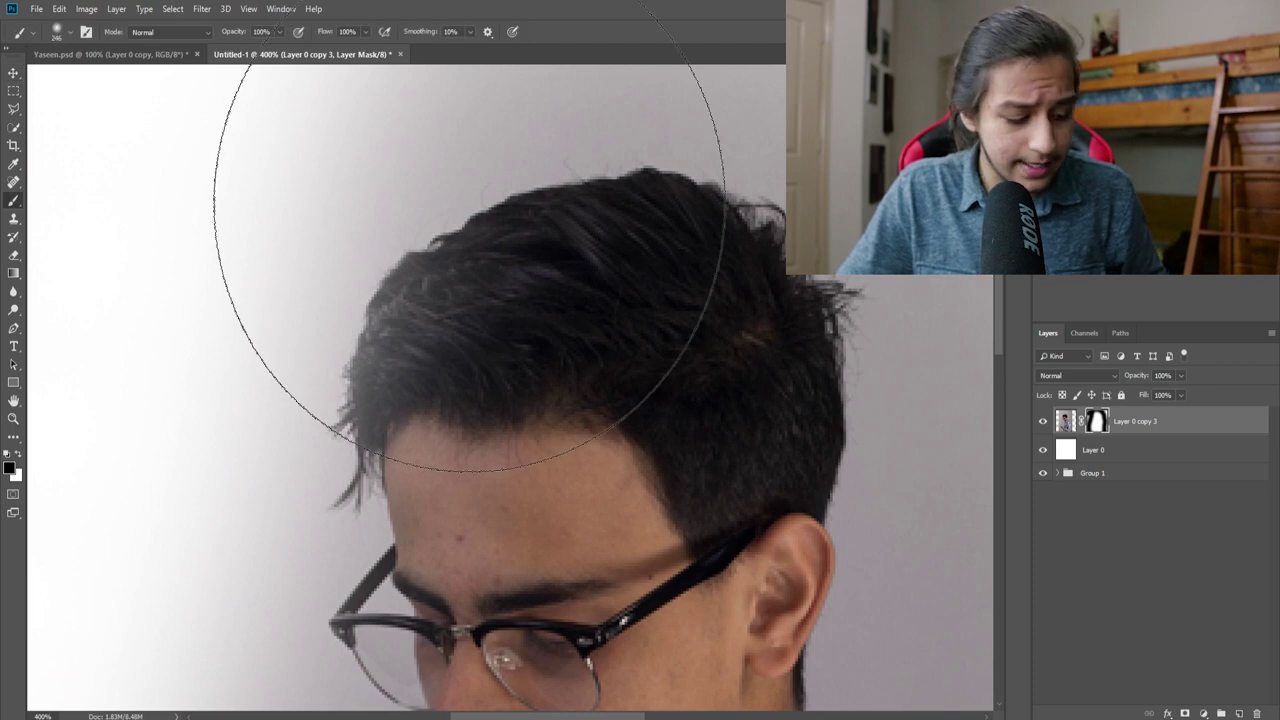
Step: With a smaller brush, mask the wall around the hair while keeping the hair's edges visible
{"action": "mouse_move", "coordinate": [491, 263]}
{"action": "left_mouse_down"}
{"action": "mouse_move", "coordinate": [445, 281]}
{"action": "mouse_move", "coordinate": [194, 306]}
{"action": "mouse_move", "coordinate": [230, 296]}
{"action": "left_mouse_up"}
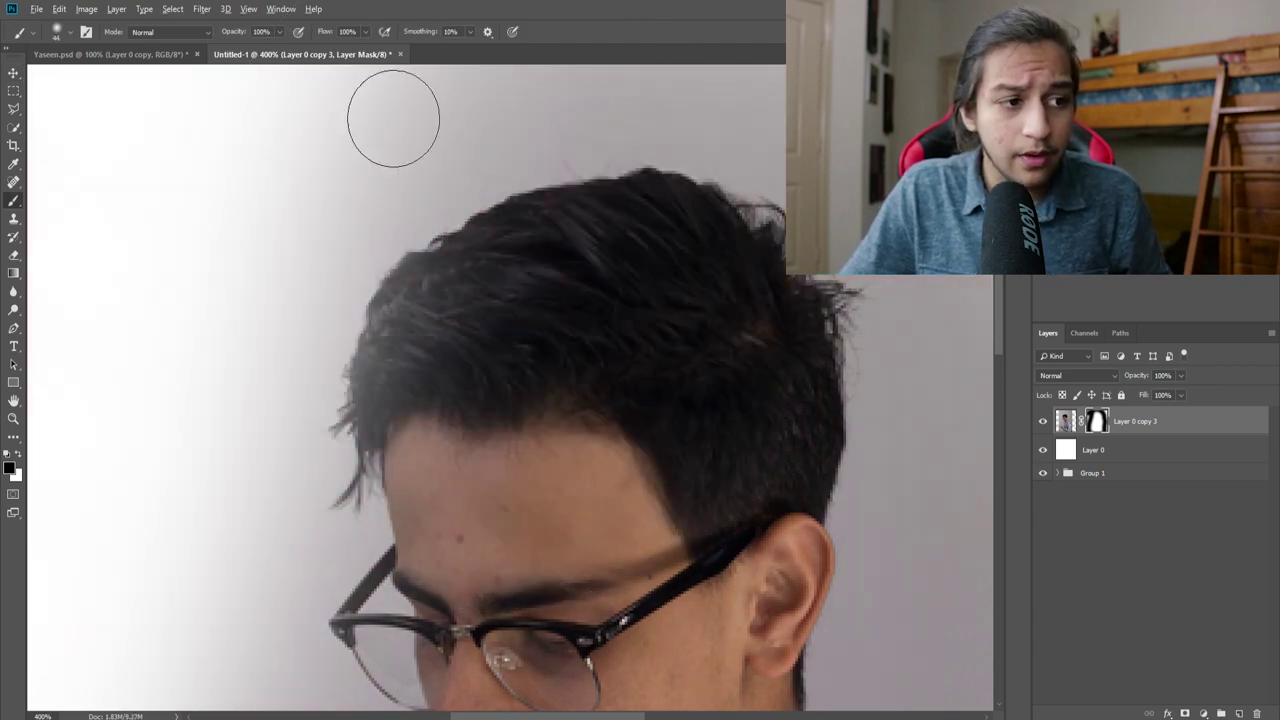
{"action": "mouse_move", "coordinate": [393, 117]}
{"action": "left_mouse_down"}
{"action": "mouse_move", "coordinate": [422, 141]}
{"action": "mouse_move", "coordinate": [455, 132]}
{"action": "mouse_move", "coordinate": [488, 147]}
{"action": "mouse_move", "coordinate": [559, 115]}
{"action": "mouse_move", "coordinate": [623, 108]}
{"action": "mouse_move", "coordinate": [657, 263]}
{"action": "left_mouse_up"}
{"action": "mouse_move", "coordinate": [614, 100]}
{"action": "left_mouse_down"}
{"action": "mouse_move", "coordinate": [660, 83]}
{"action": "mouse_move", "coordinate": [825, 148]}
{"action": "left_mouse_up"}
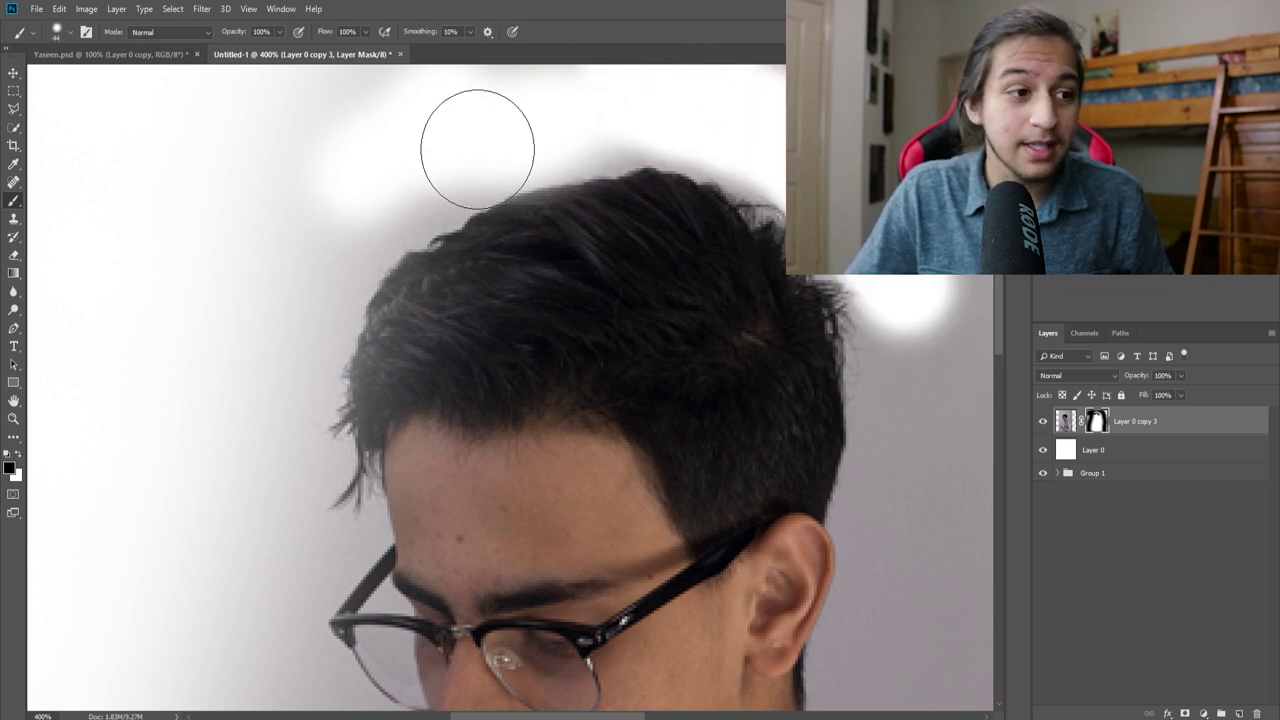
{"action": "mouse_move", "coordinate": [477, 149]}
{"action": "left_mouse_down"}
{"action": "mouse_move", "coordinate": [322, 250]}
{"action": "mouse_move", "coordinate": [250, 390]}
{"action": "mouse_move", "coordinate": [248, 437]}
{"action": "mouse_move", "coordinate": [460, 167]}
{"action": "left_mouse_up"}
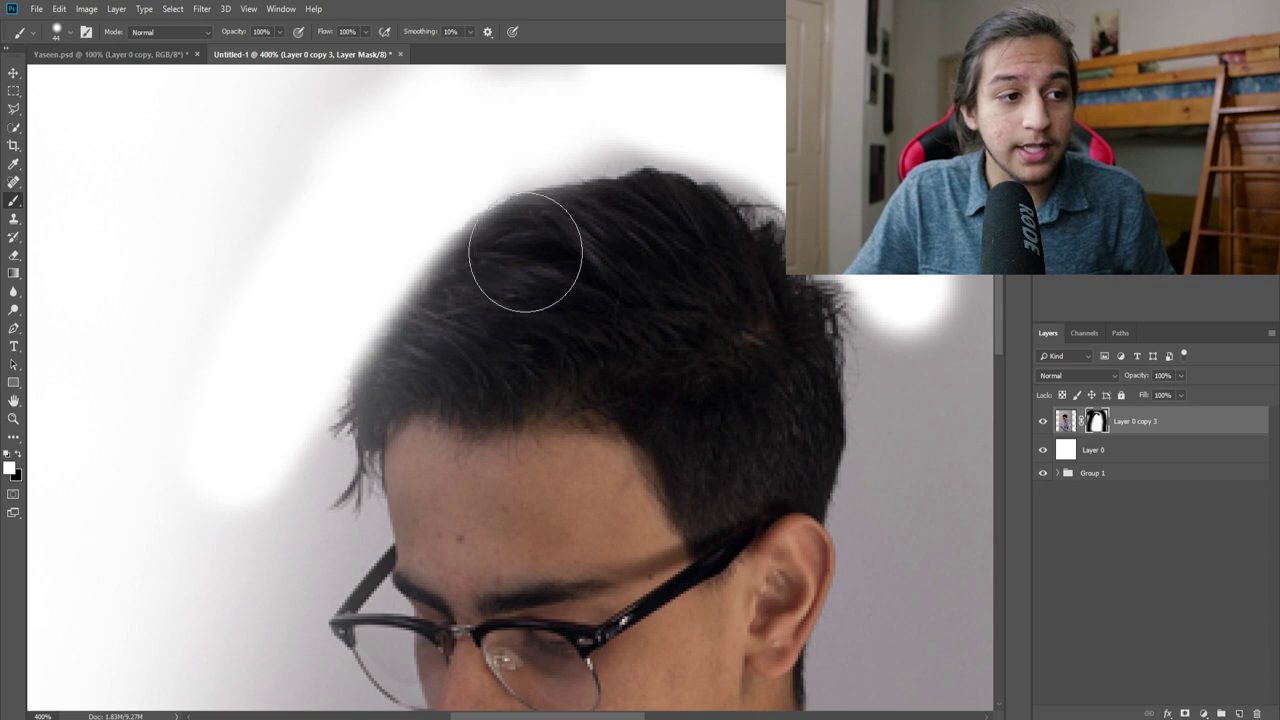
{"action": "mouse_move", "coordinate": [525, 252]}
{"action": "left_mouse_down"}
{"action": "mouse_move", "coordinate": [489, 274]}
{"action": "mouse_move", "coordinate": [451, 378]}
{"action": "mouse_move", "coordinate": [447, 335]}
{"action": "mouse_move", "coordinate": [410, 376]}
{"action": "left_mouse_up"}
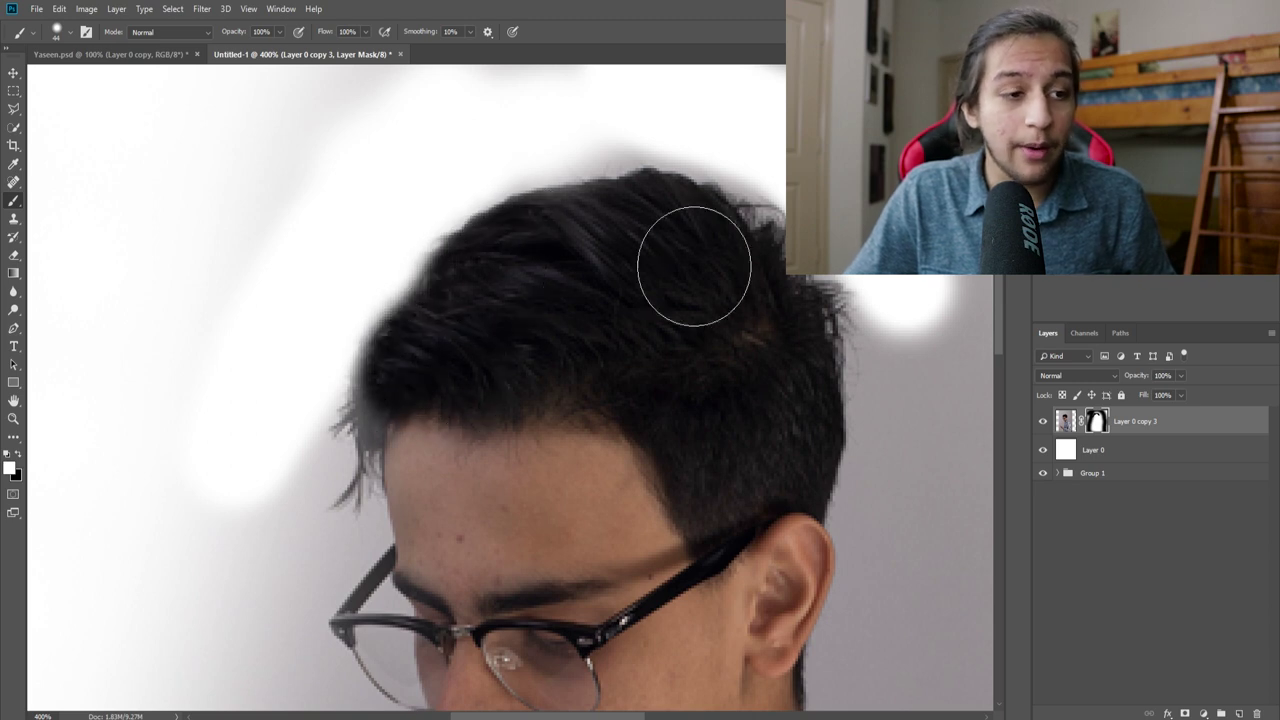
{"action": "mouse_move", "coordinate": [829, 192]}
{"action": "left_mouse_down"}
{"action": "mouse_move", "coordinate": [860, 249]}
{"action": "mouse_move", "coordinate": [790, 171]}
{"action": "mouse_move", "coordinate": [879, 264]}
{"action": "mouse_move", "coordinate": [856, 246]}
{"action": "mouse_move", "coordinate": [885, 297]}
{"action": "left_mouse_up"}
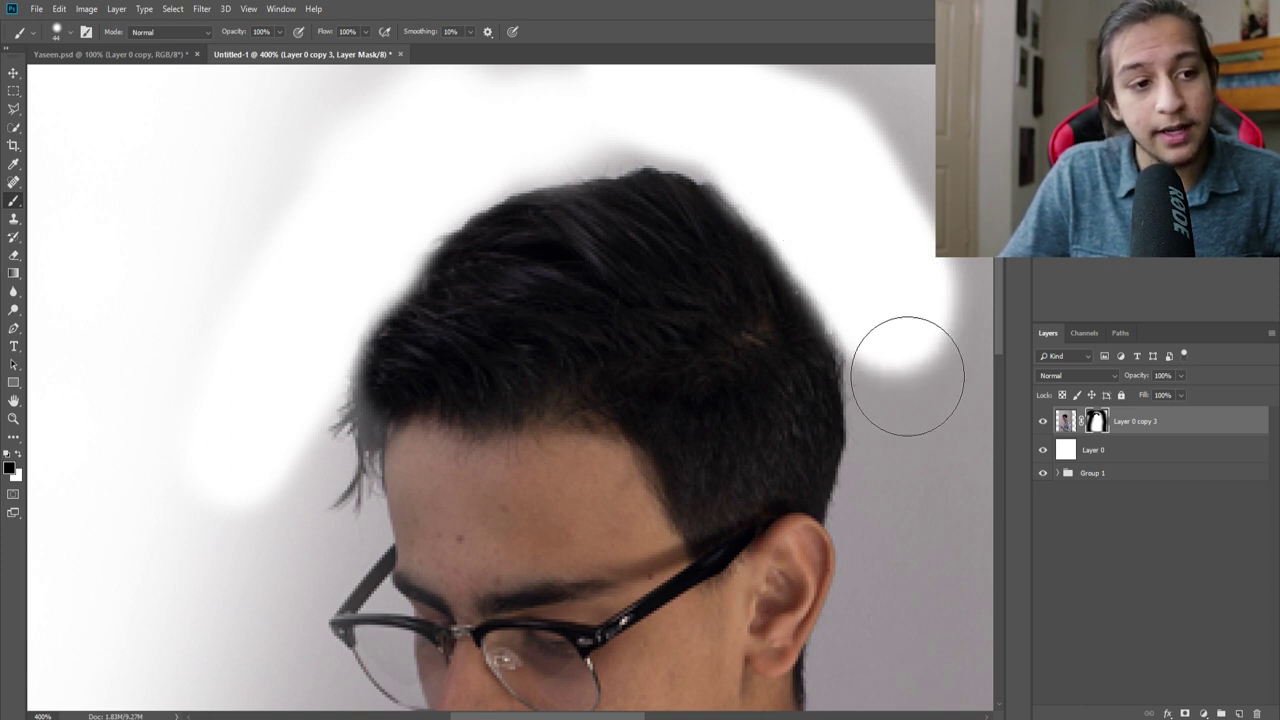
{"action": "mouse_move", "coordinate": [907, 376]}
{"action": "left_mouse_down"}
{"action": "mouse_move", "coordinate": [891, 340]}
{"action": "mouse_move", "coordinate": [908, 451]}
{"action": "mouse_move", "coordinate": [894, 472]}
{"action": "left_mouse_up"}
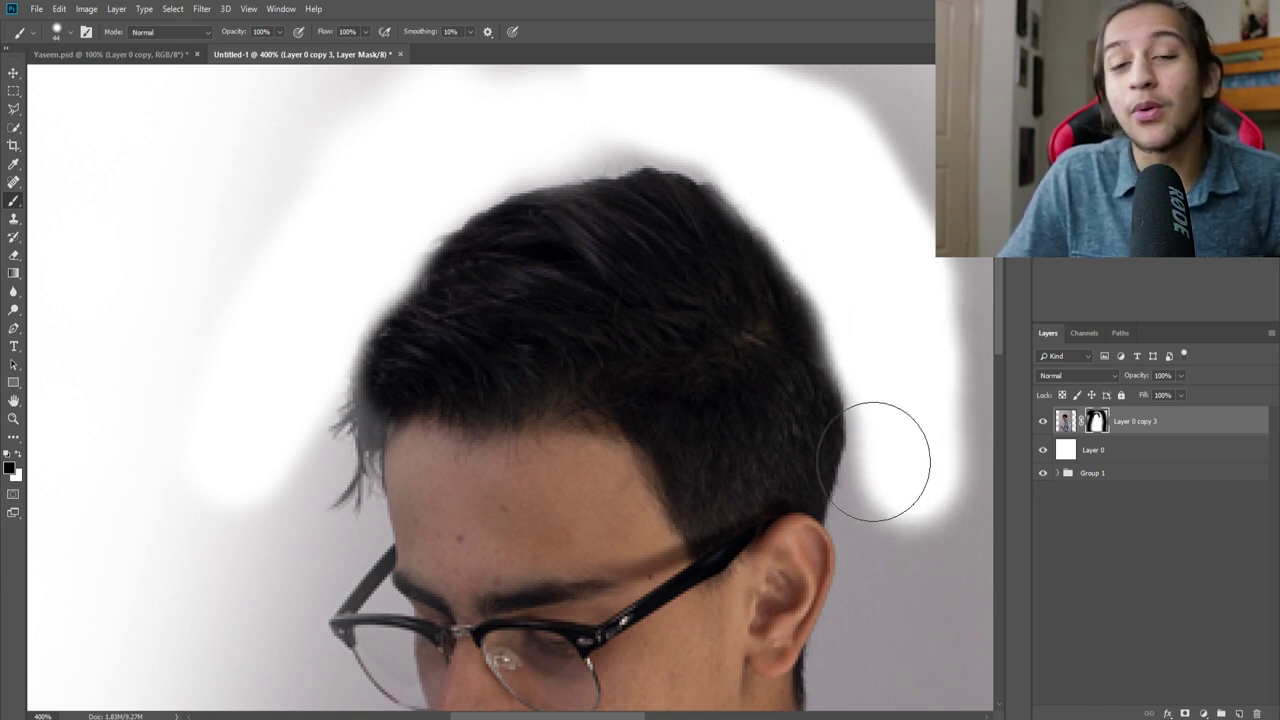
Step: Zoom back out and mask the remaining grey wall above the head
{"action": "left_click", "coordinate": [876, 453], "text": "alt"}
{"action": "left_click", "coordinate": [822, 464], "text": "alt"}
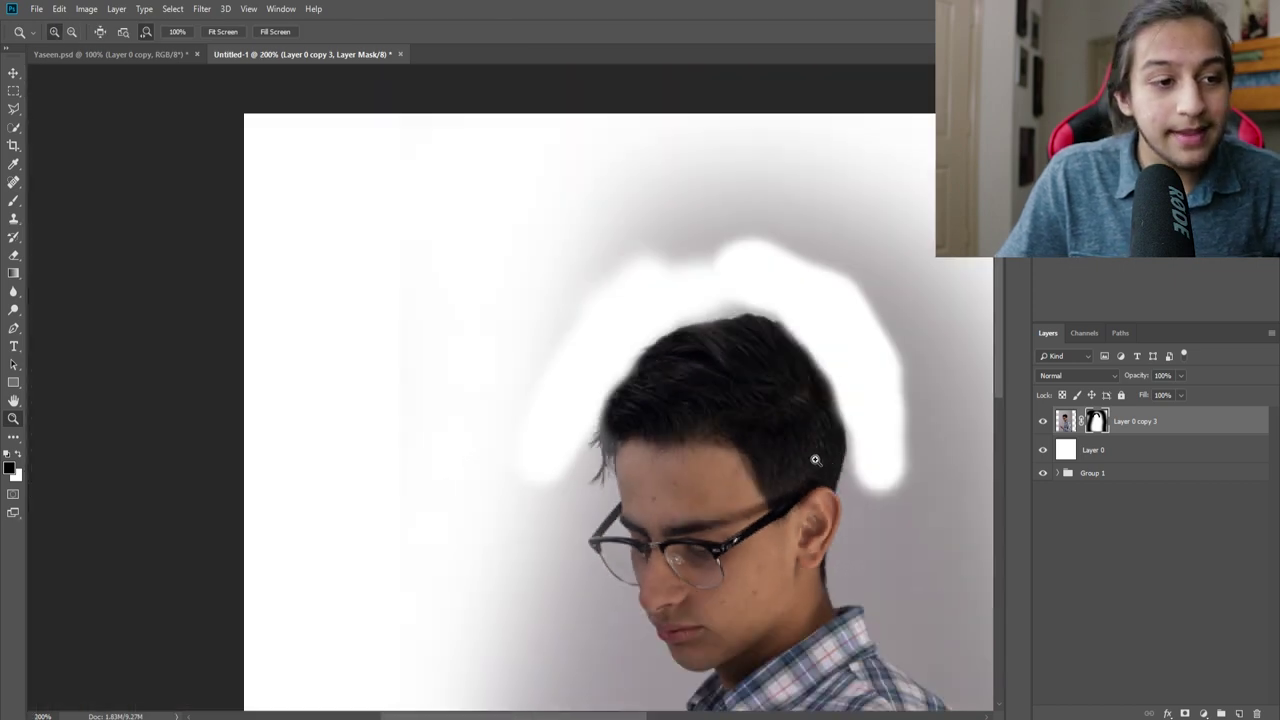
{"action": "right_click", "coordinate": [665, 249], "text": "alt"}
{"action": "mouse_move", "coordinate": [665, 249]}
{"action": "left_mouse_down"}
{"action": "mouse_move", "coordinate": [718, 171]}
{"action": "mouse_move", "coordinate": [707, 189]}
{"action": "mouse_move", "coordinate": [846, 179]}
{"action": "left_mouse_up"}
{"action": "mouse_move", "coordinate": [635, 237]}
{"action": "left_mouse_down"}
{"action": "mouse_move", "coordinate": [506, 443]}
{"action": "mouse_move", "coordinate": [523, 457]}
{"action": "left_mouse_up"}
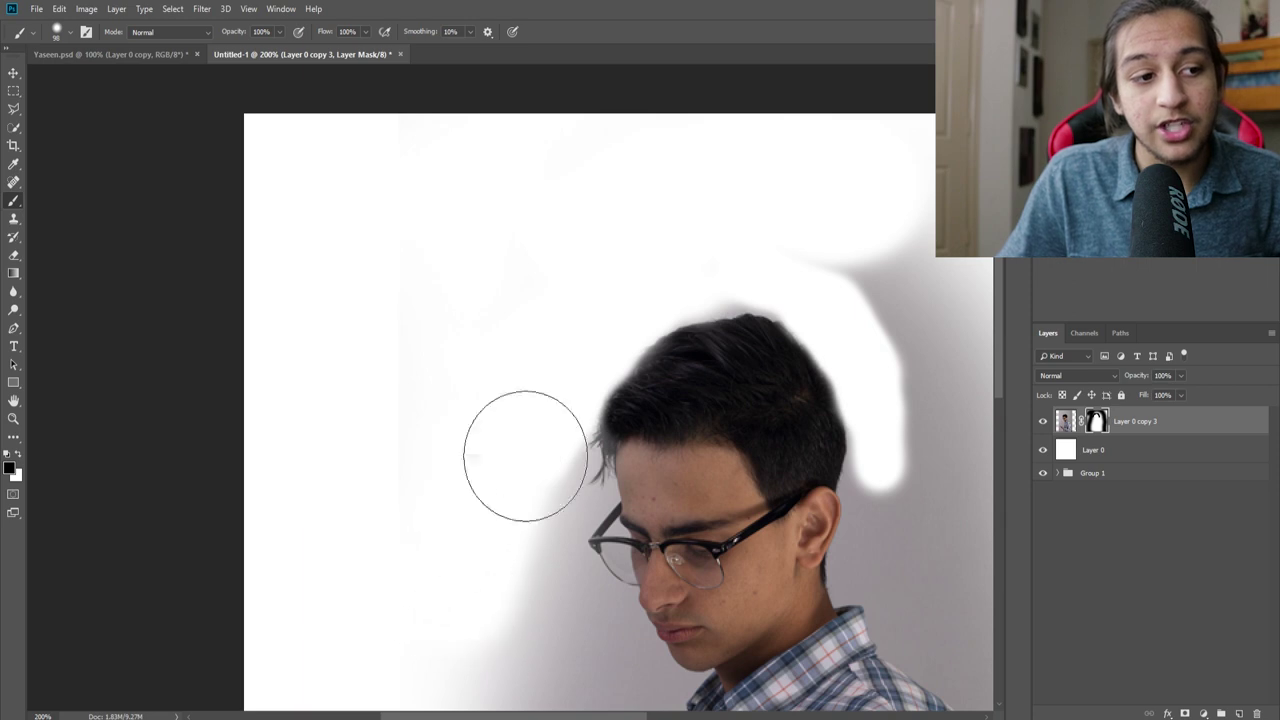
{"action": "scroll", "coordinate": [730, 366], "scroll_direction": "down", "scroll_amount": 3}
{"action": "key", "text": "z"}
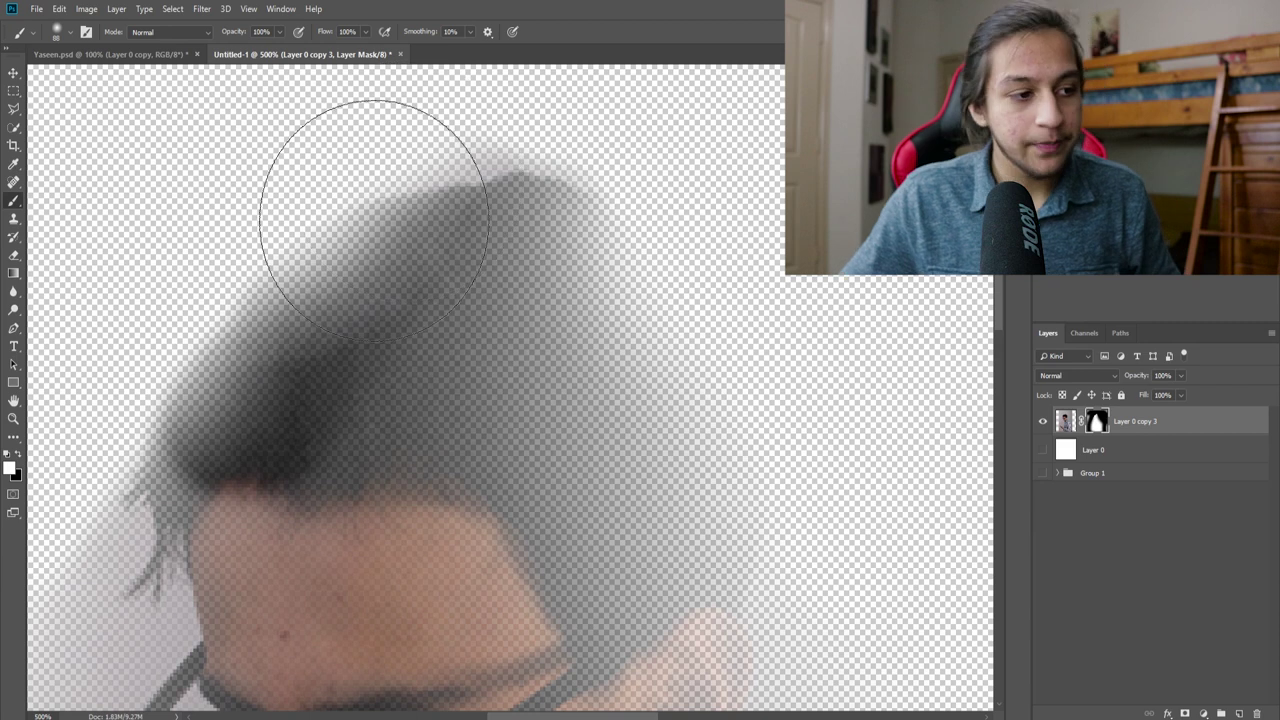
Step: Restore the man's dark hair and paint white over the shoulder and neck on the mask
{"action": "left_click_drag", "start_coordinate": [371, 365], "coordinate": [300, 578]}
{"action": "mouse_move", "coordinate": [449, 434]}
{"action": "left_mouse_down"}
{"action": "mouse_move", "coordinate": [420, 432]}
{"action": "mouse_move", "coordinate": [425, 420]}
{"action": "left_mouse_up"}
{"action": "mouse_move", "coordinate": [439, 354]}
{"action": "left_mouse_down"}
{"action": "mouse_move", "coordinate": [448, 418]}
{"action": "mouse_move", "coordinate": [638, 430]}
{"action": "mouse_move", "coordinate": [563, 498]}
{"action": "mouse_move", "coordinate": [630, 571]}
{"action": "mouse_move", "coordinate": [529, 302]}
{"action": "mouse_move", "coordinate": [539, 291]}
{"action": "mouse_move", "coordinate": [271, 449]}
{"action": "left_mouse_up"}
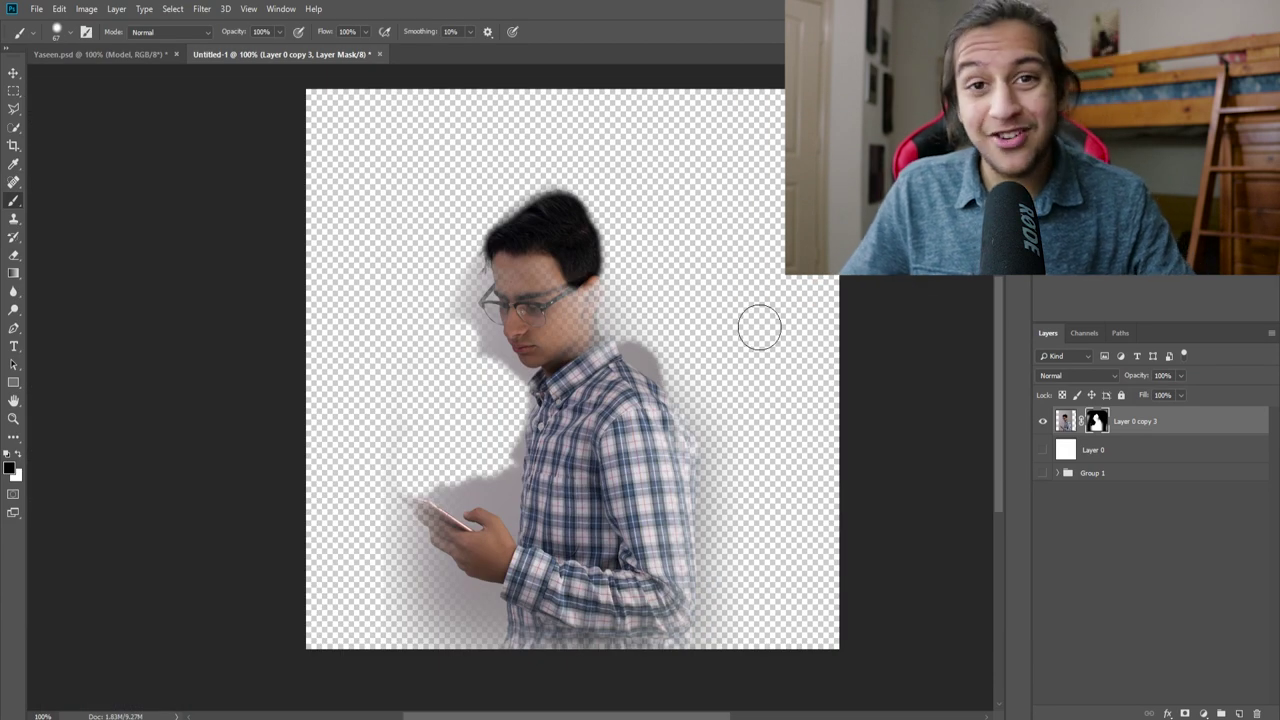
{"action": "left_click_drag", "start_coordinate": [619, 354], "coordinate": [632, 402]}
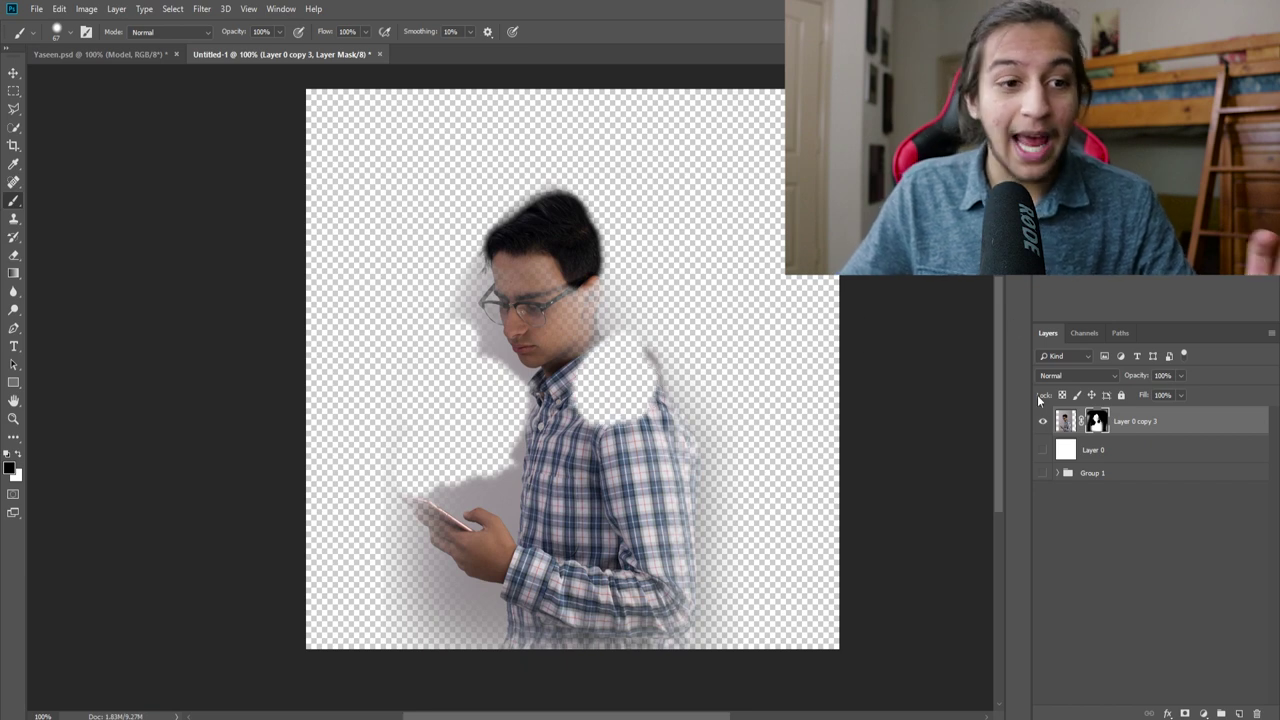
Step: Delete Layer 0 copy 3 and move Layer 0 copy out of Group 1 to the top of the stack
{"action": "left_click", "coordinate": [1042, 421]}
{"action": "key", "text": "Delete"}
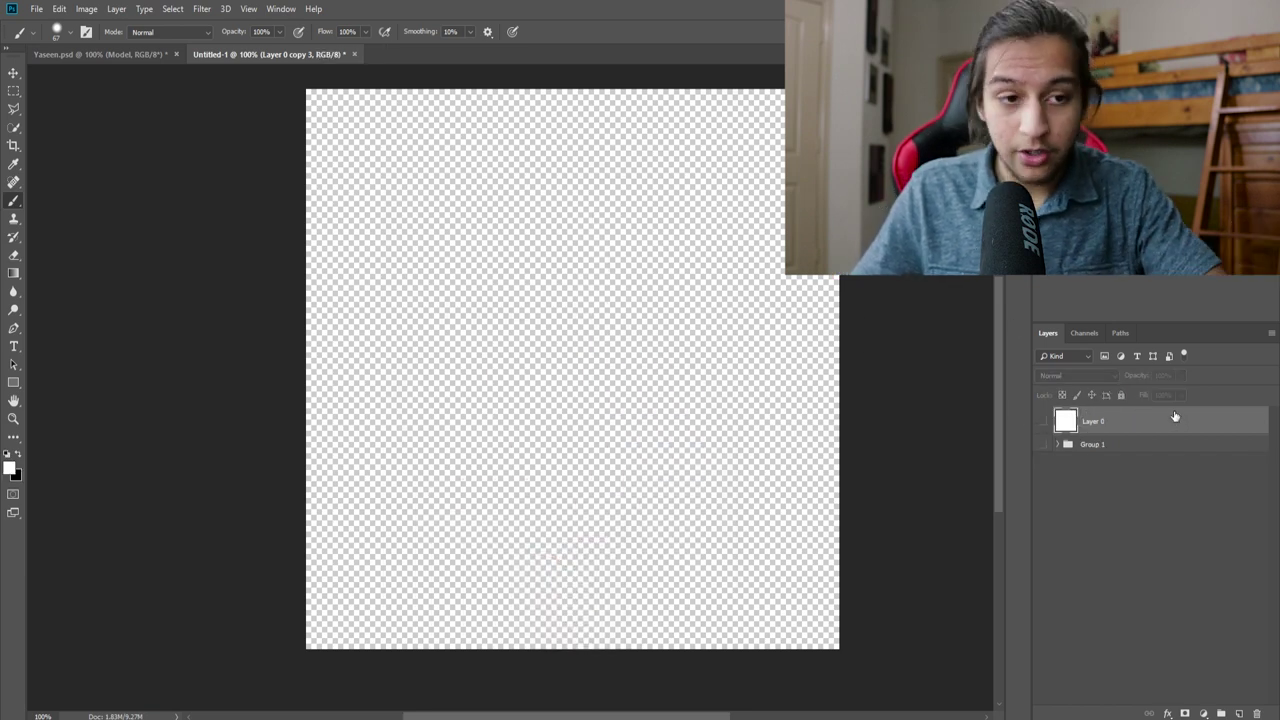
{"action": "left_click", "coordinate": [1052, 443]}
{"action": "left_click", "coordinate": [1043, 444]}
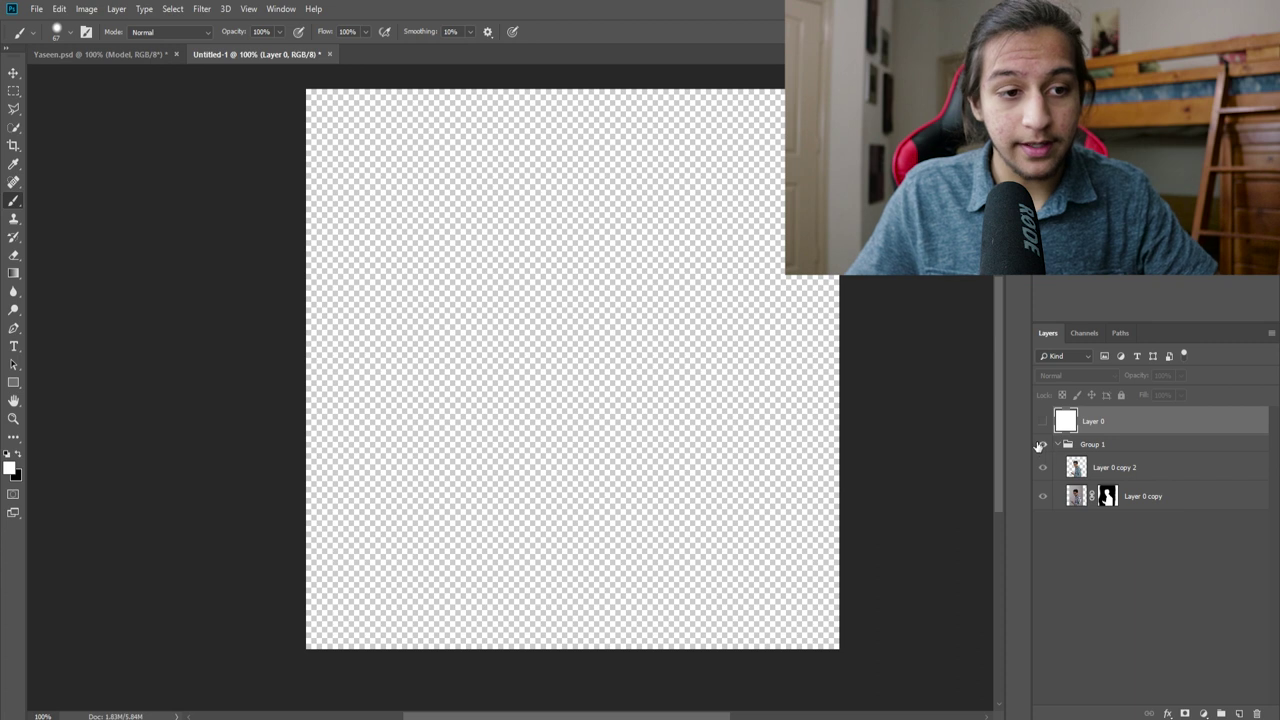
{"action": "left_click_drag", "start_coordinate": [1181, 503], "coordinate": [1099, 421]}
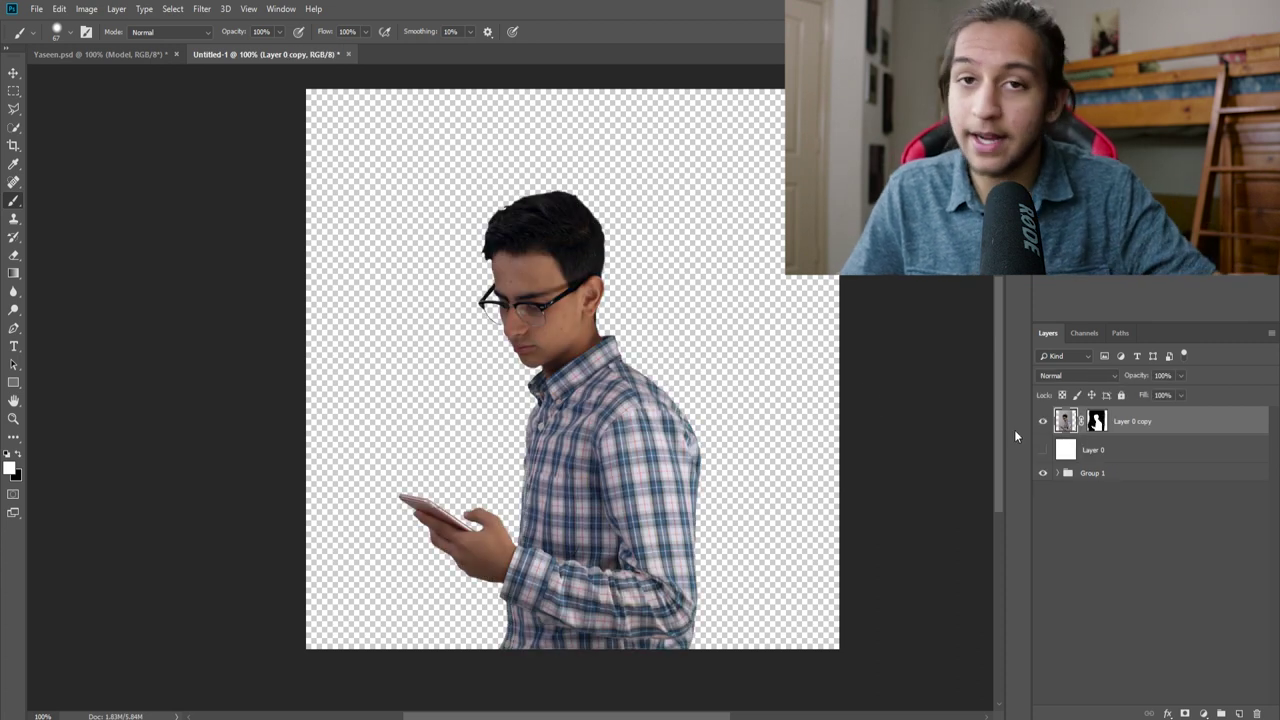
Step: Zoom in on the shoulder and clean the shirt's shoulder and right edge on the layer mask
{"action": "key", "text": "z"}
{"action": "mouse_move", "coordinate": [615, 340]}
{"action": "left_mouse_down"}
{"action": "mouse_move", "coordinate": [580, 260]}
{"action": "mouse_move", "coordinate": [533, 262]}
{"action": "left_mouse_up"}
{"action": "scroll", "coordinate": [520, 255], "scroll_direction": "up", "scroll_amount": 3}
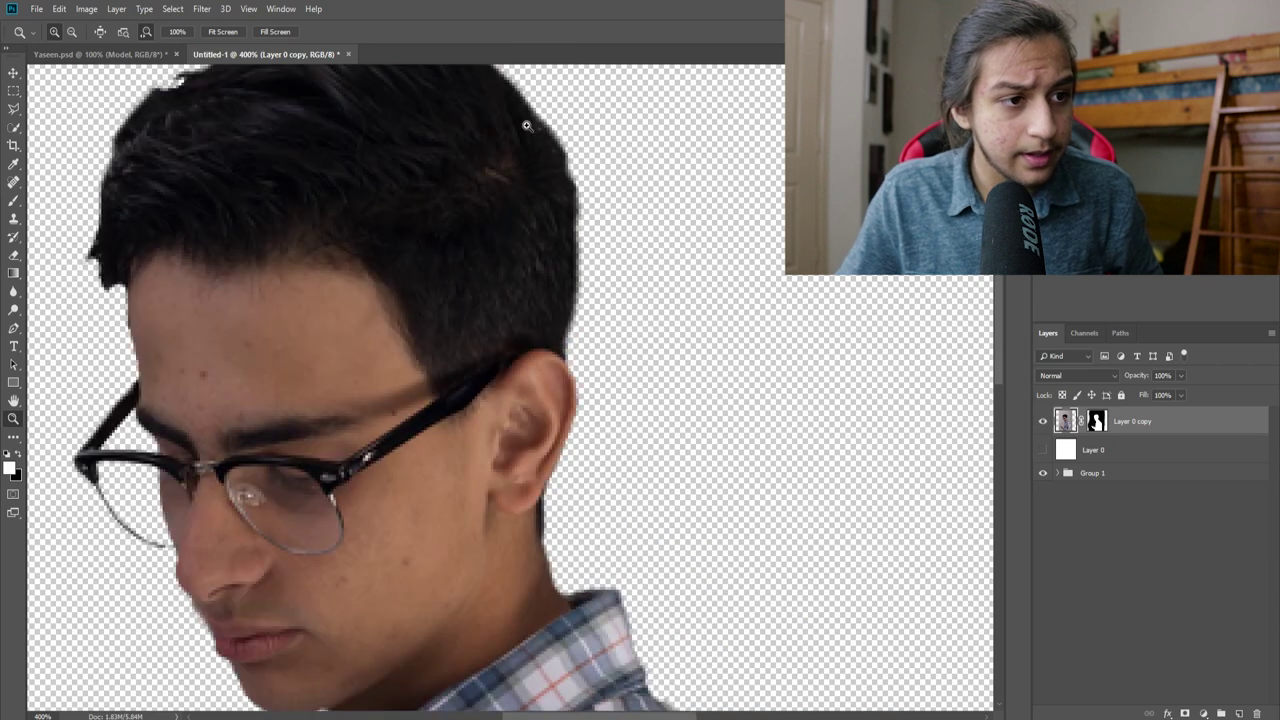
{"action": "left_click", "coordinate": [553, 140]}
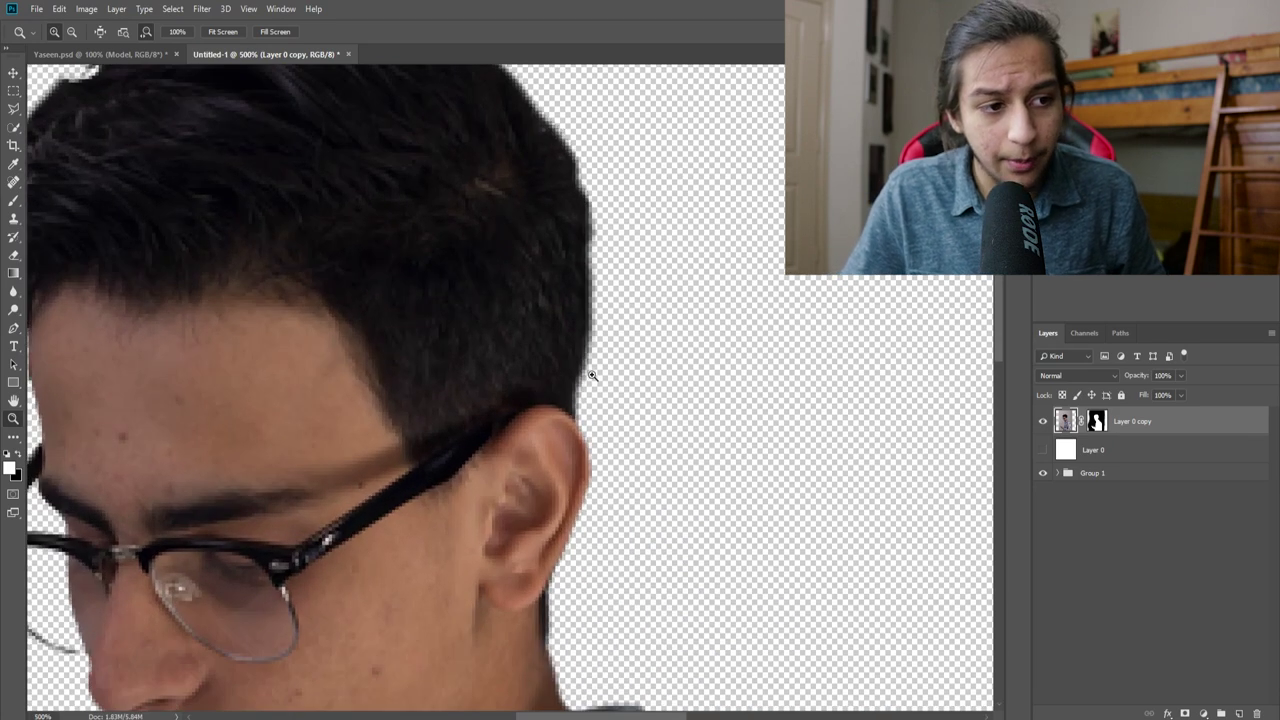
{"action": "left_click_drag", "start_coordinate": [641, 426], "coordinate": [571, 237]}
{"action": "mouse_move", "coordinate": [603, 417]}
{"action": "left_mouse_down"}
{"action": "mouse_move", "coordinate": [497, 363]}
{"action": "mouse_move", "coordinate": [419, 293]}
{"action": "mouse_move", "coordinate": [300, 40]}
{"action": "left_mouse_up"}
{"action": "key", "text": "b"}
{"action": "key", "text": "ctrl+backslash"}
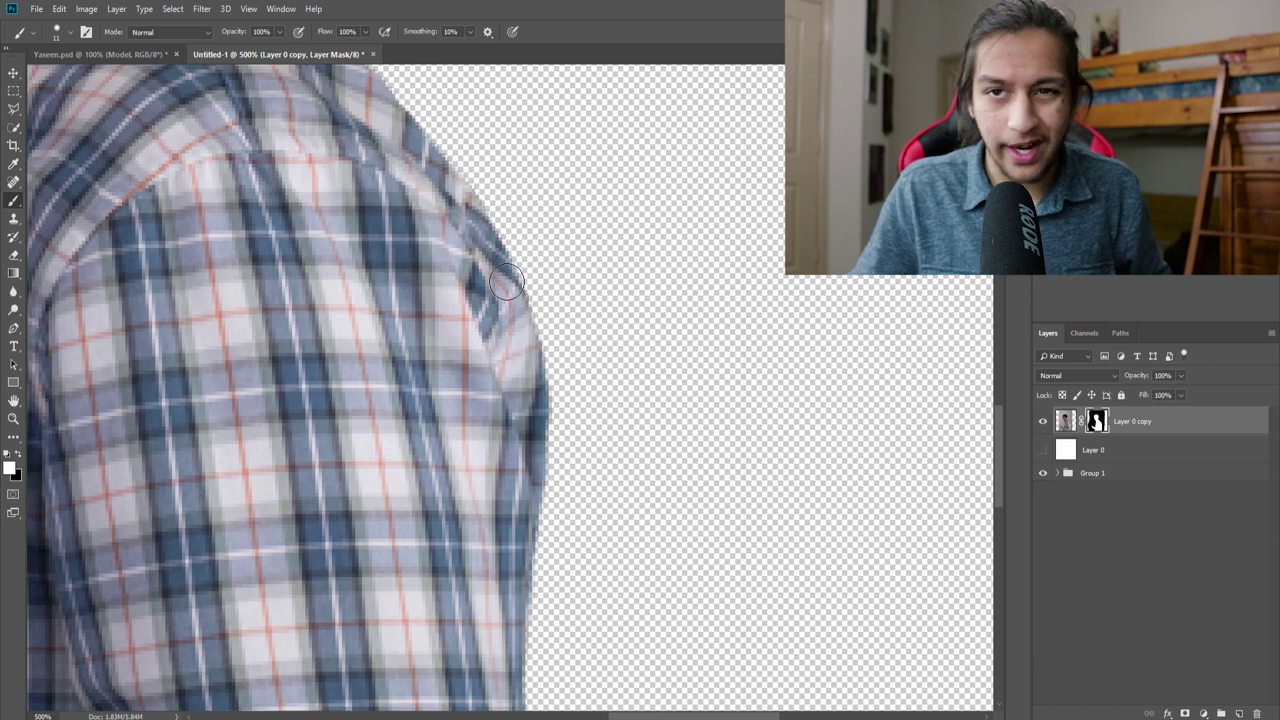
{"action": "left_click_drag", "start_coordinate": [593, 280], "coordinate": [535, 333]}
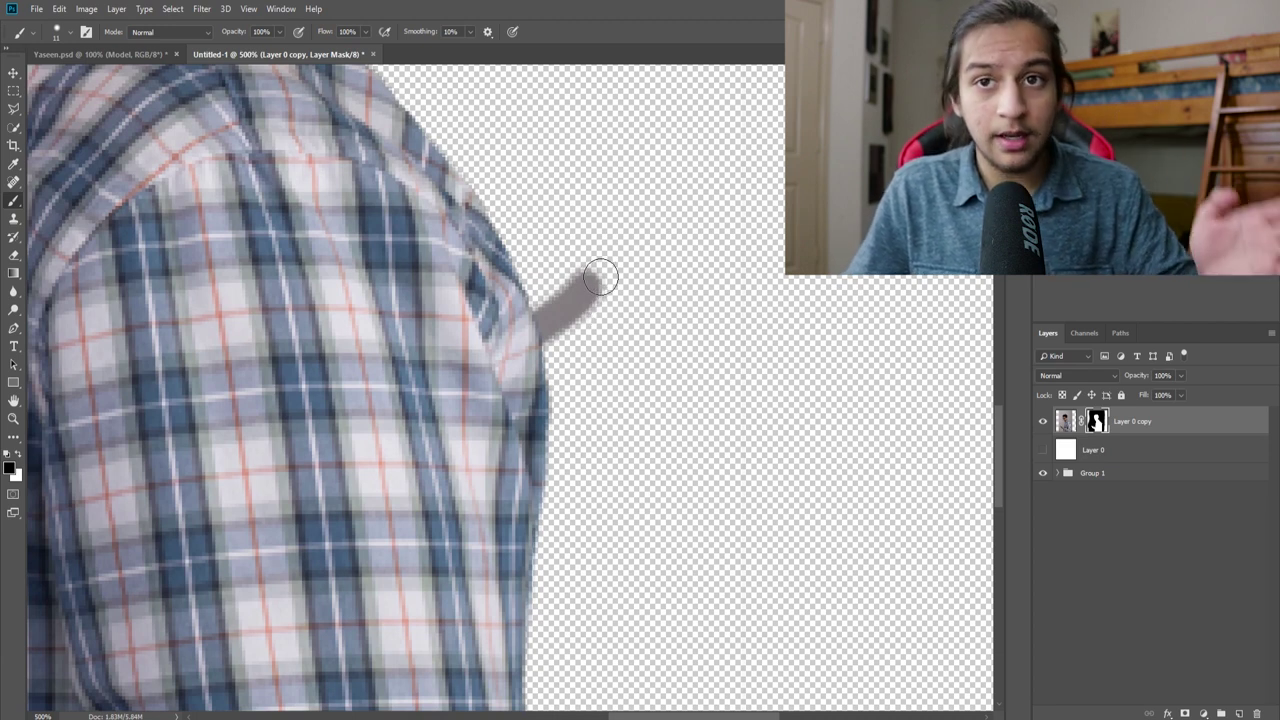
{"action": "left_click_drag", "start_coordinate": [590, 292], "coordinate": [573, 285]}
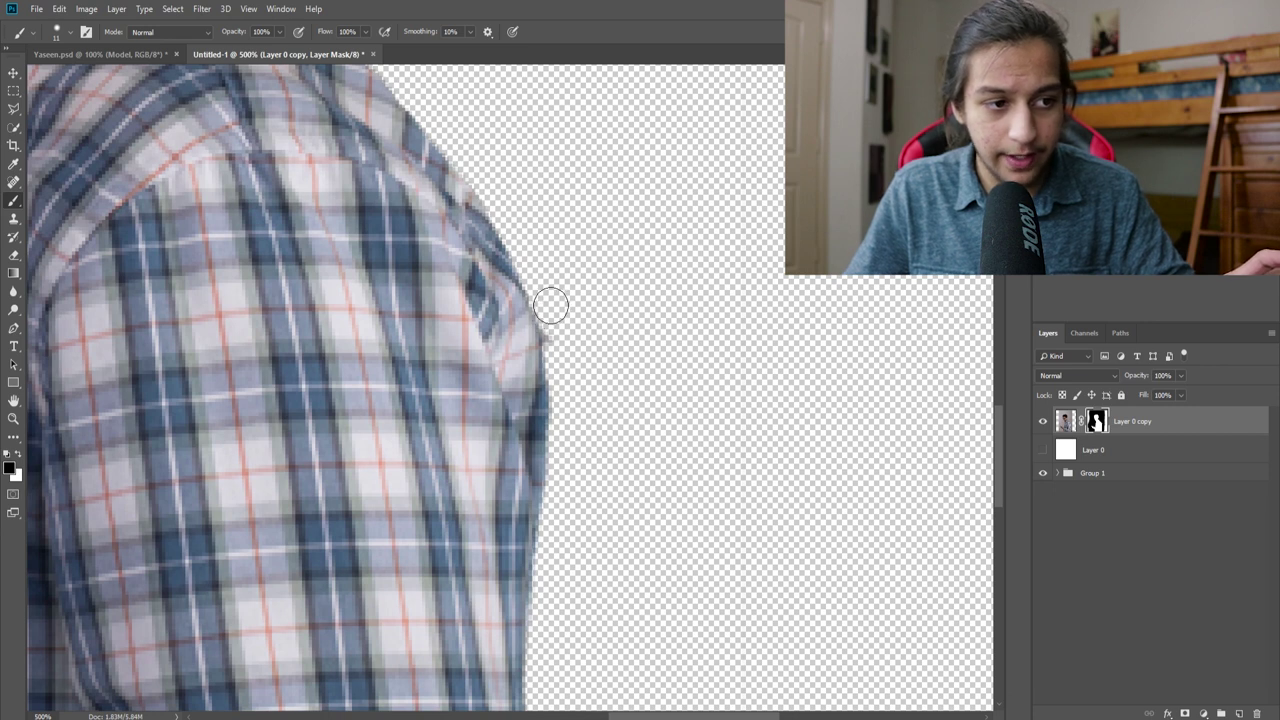
{"action": "mouse_move", "coordinate": [563, 413]}
{"action": "left_mouse_down"}
{"action": "mouse_move", "coordinate": [501, 391]}
{"action": "mouse_move", "coordinate": [563, 370]}
{"action": "left_mouse_up"}
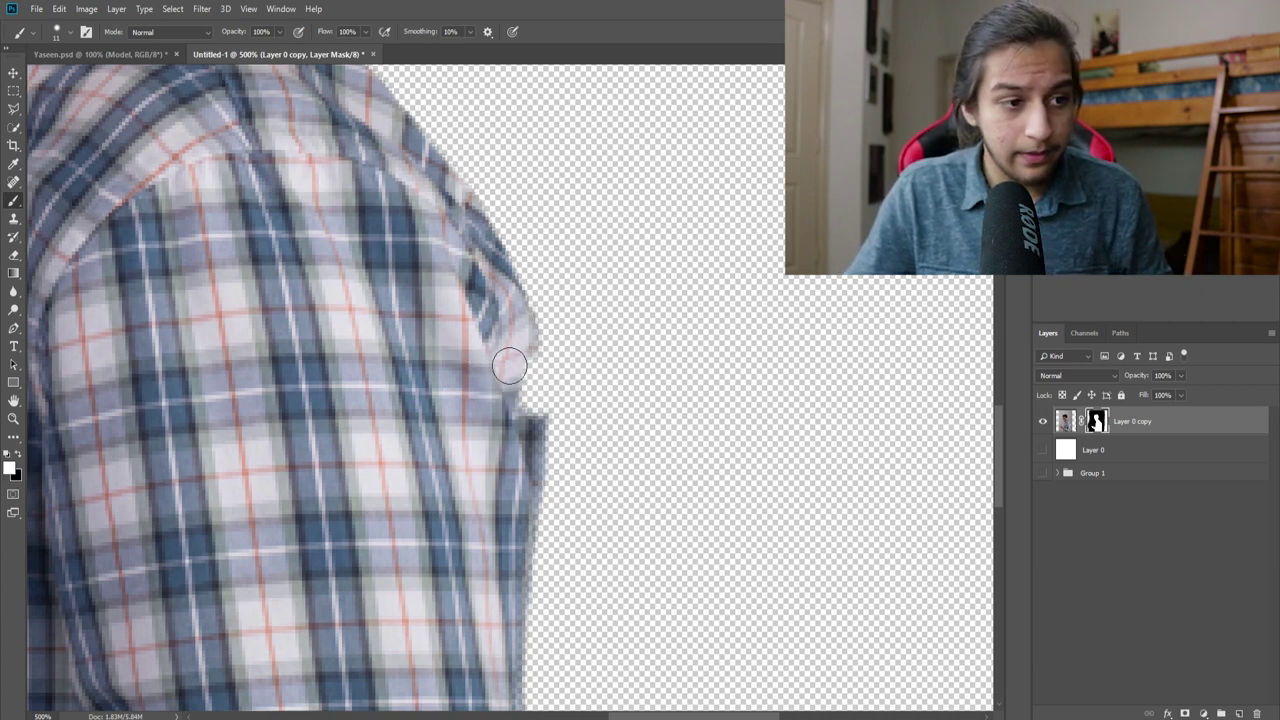
{"action": "key", "text": "z"}
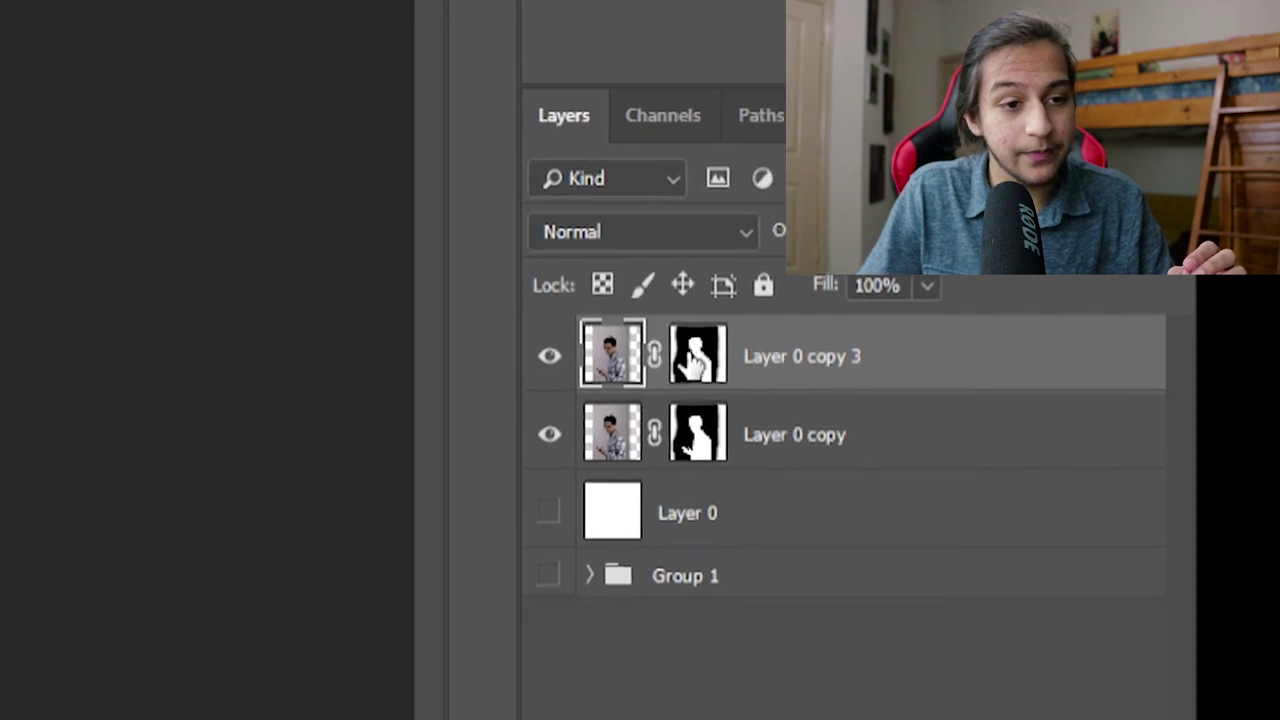
Step: Apply Layer 0 copy 3's mask permanently and give it a fresh blank mask
{"action": "right_click", "coordinate": [628, 365]}
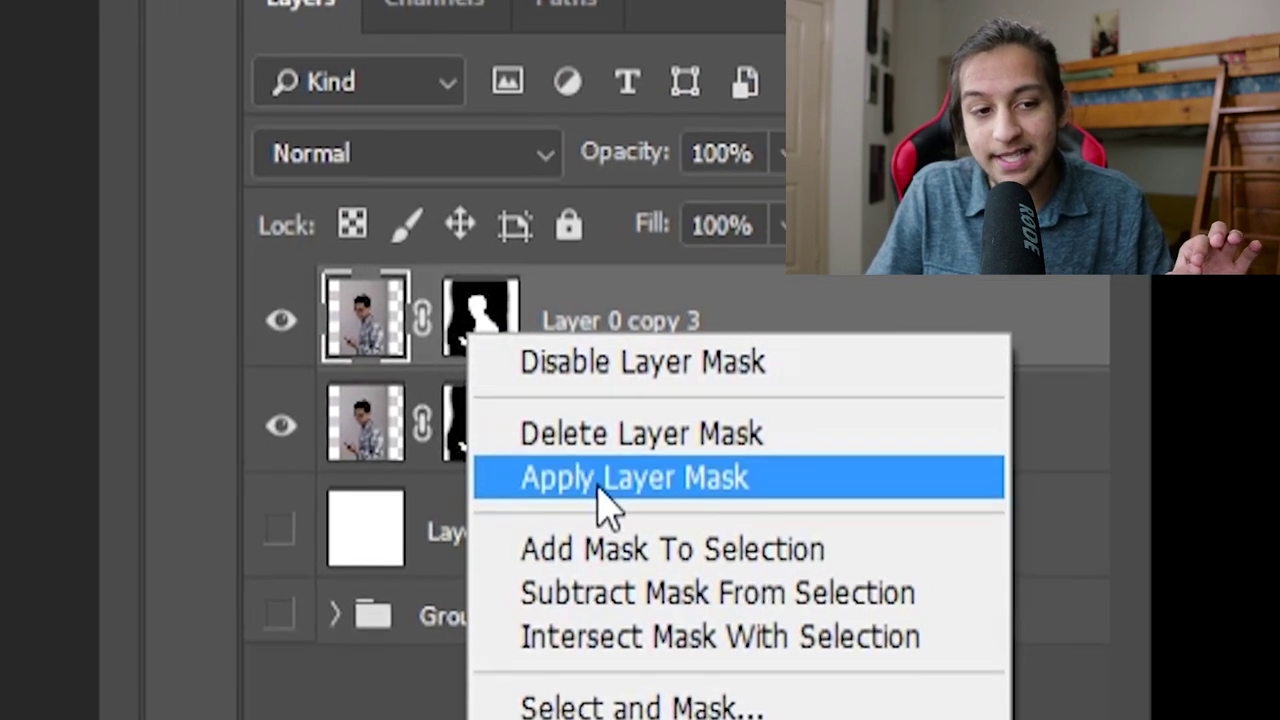
{"action": "left_click", "coordinate": [595, 482]}
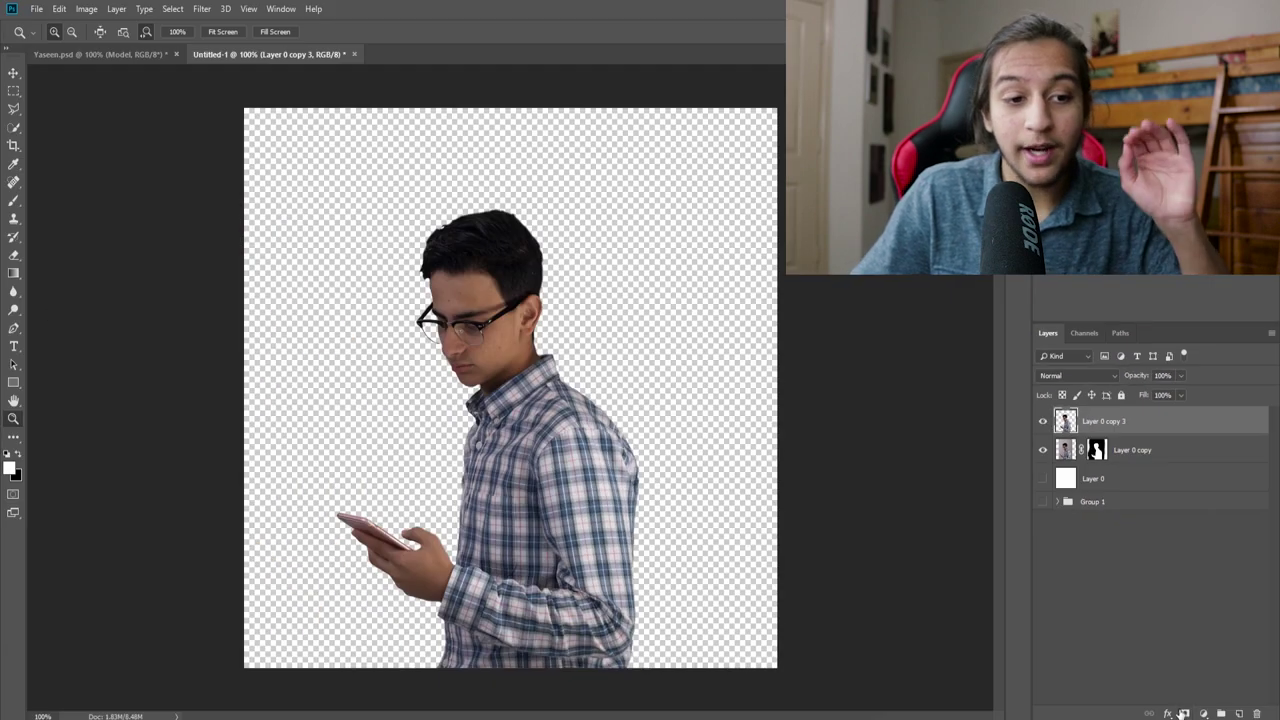
{"action": "left_click", "coordinate": [1185, 713]}
Step: Hide Layer 0 copy, then paint the face out of the new mask and restore it
{"action": "key", "text": "b"}
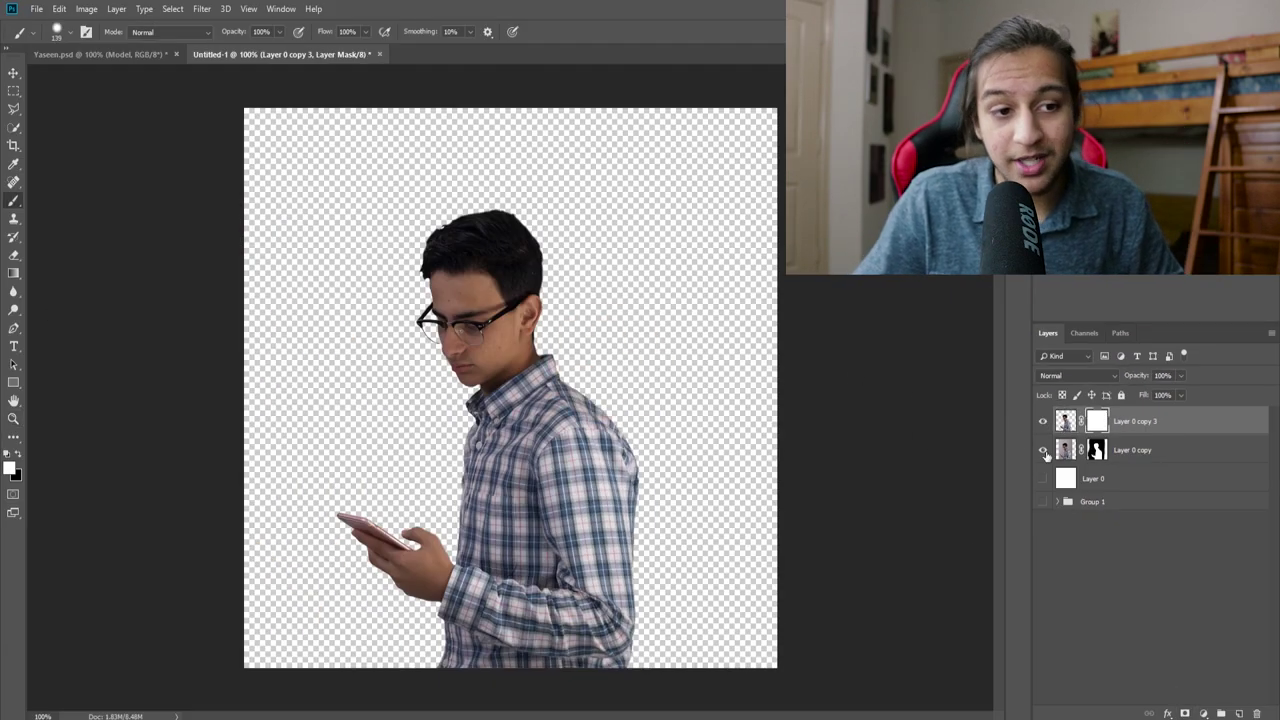
{"action": "left_click", "coordinate": [1043, 450]}
{"action": "key", "text": "x"}
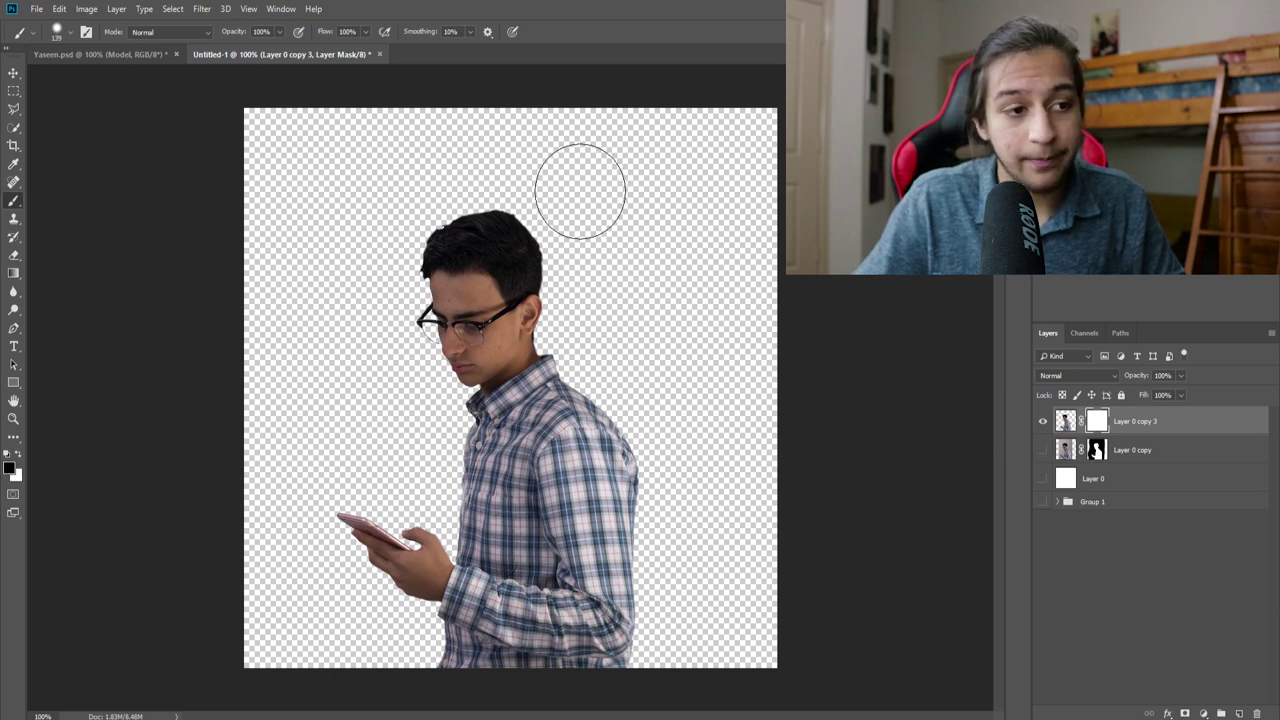
{"action": "left_click_drag", "start_coordinate": [480, 230], "coordinate": [475, 345]}
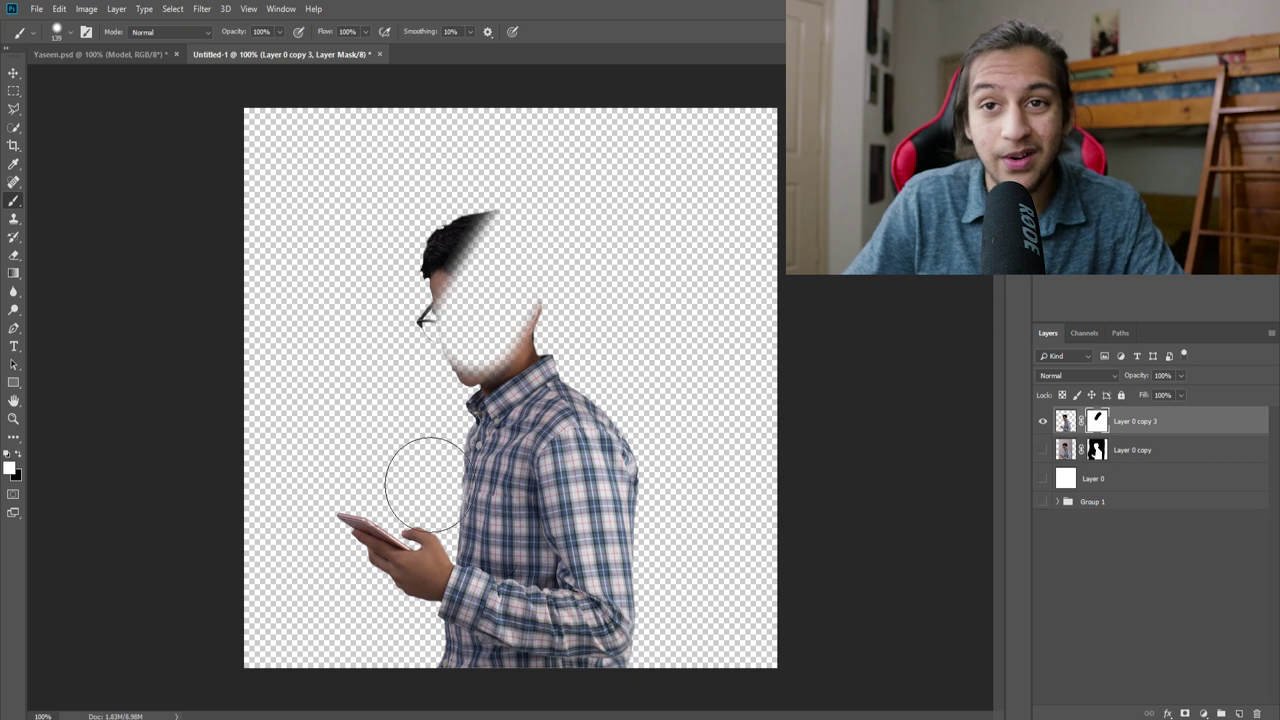
{"action": "mouse_move", "coordinate": [414, 363]}
{"action": "left_mouse_down"}
{"action": "mouse_move", "coordinate": [493, 298]}
{"action": "mouse_move", "coordinate": [500, 235]}
{"action": "left_mouse_up"}
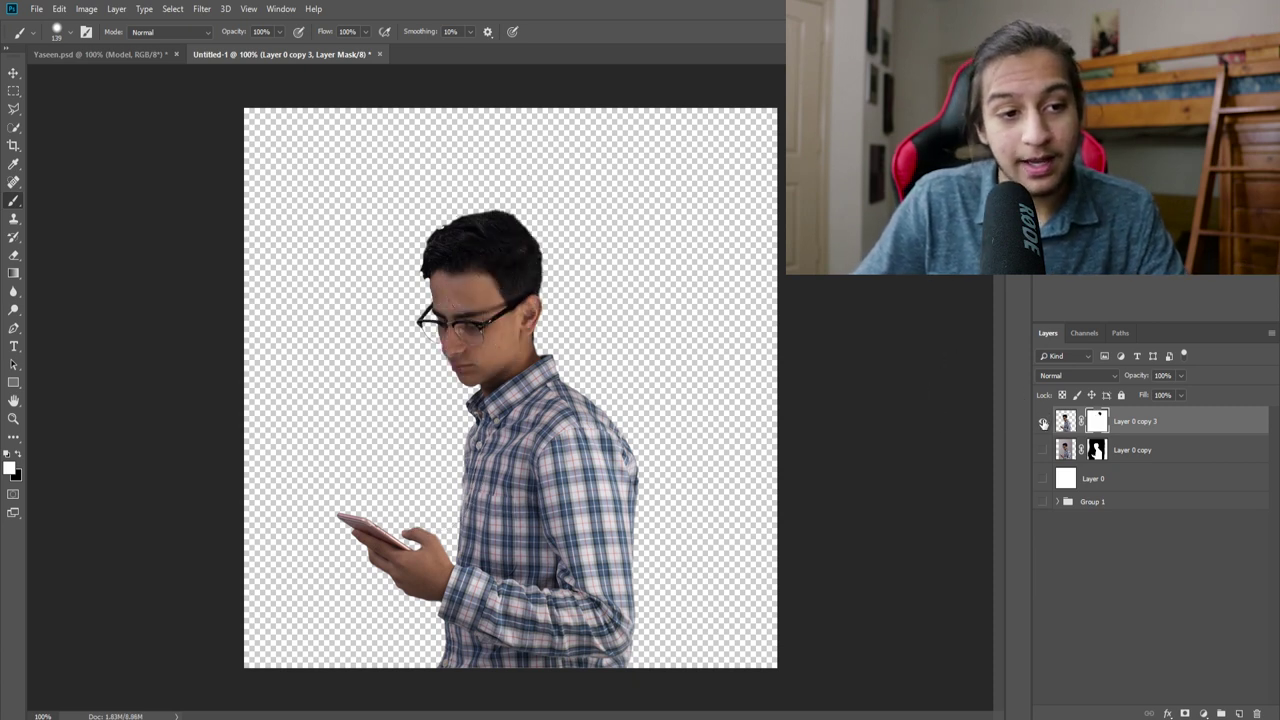
Step: Hide Layer 0 copy 3, show Layer 0 copy, and test-paint on its mask
{"action": "left_click", "coordinate": [1043, 423]}
{"action": "left_click", "coordinate": [1093, 455]}
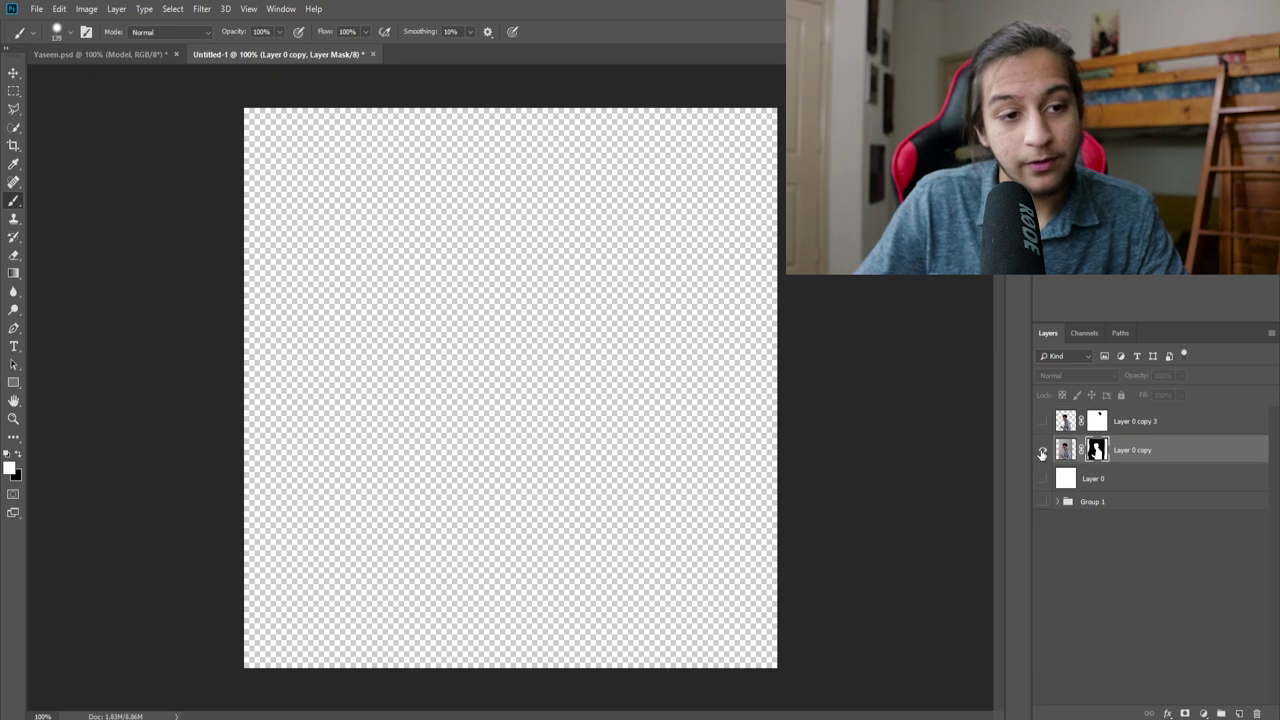
{"action": "left_click", "coordinate": [1042, 453]}
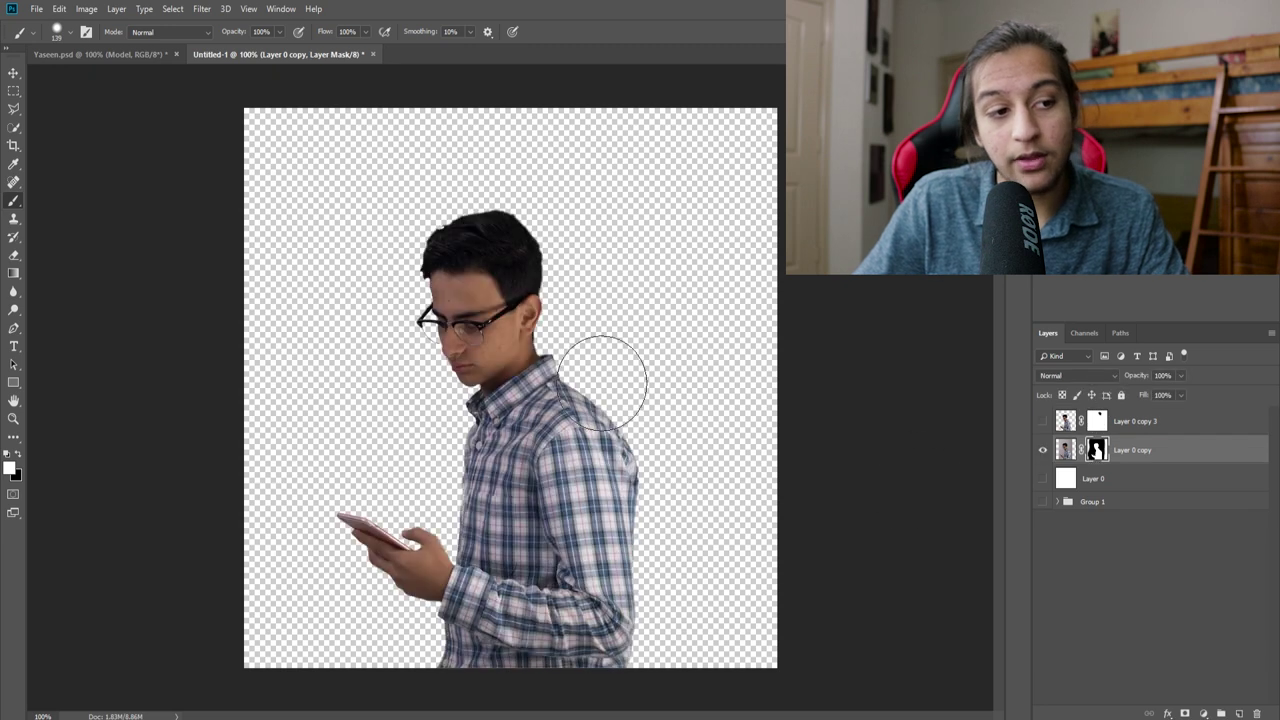
{"action": "mouse_move", "coordinate": [500, 430]}
{"action": "left_mouse_down"}
{"action": "mouse_move", "coordinate": [465, 415]}
{"action": "mouse_move", "coordinate": [555, 350]}
{"action": "left_mouse_up"}
Step: Finish the mask stroke and group the two person layers into the Model group
{"action": "left_click_drag", "start_coordinate": [555, 350], "coordinate": [600, 360]}
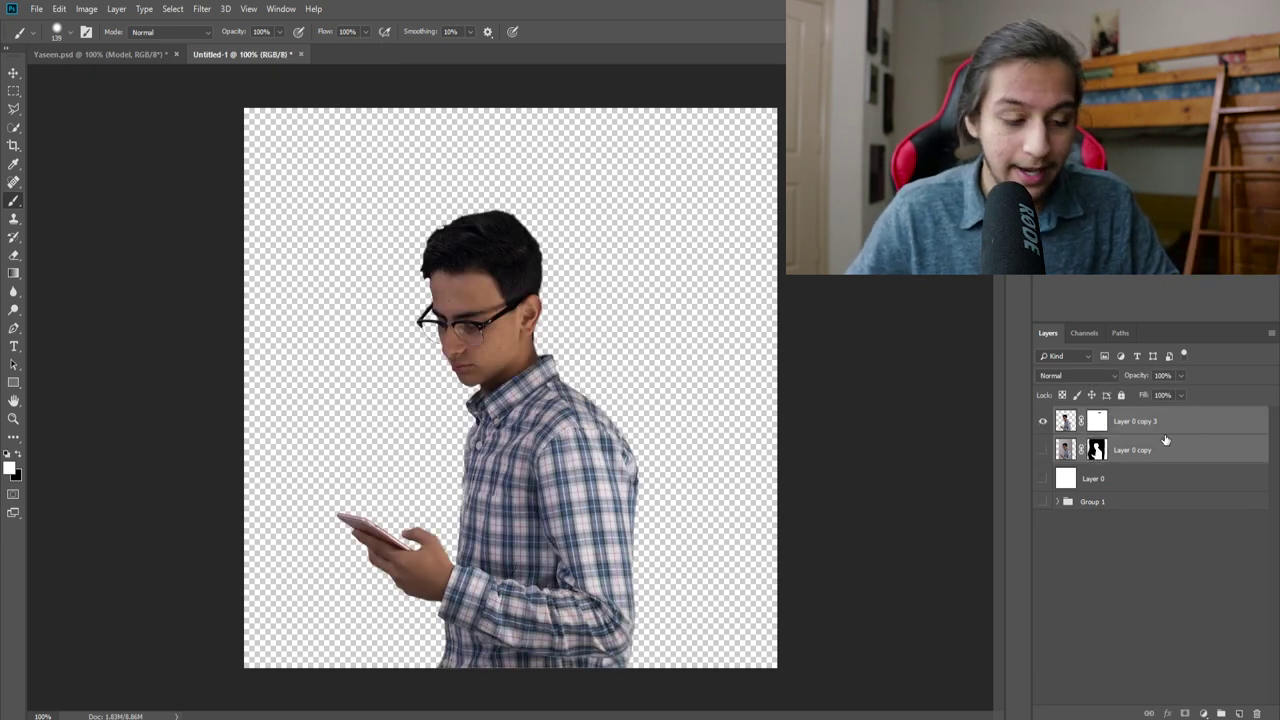
{"action": "key", "text": "ctrl+g"}
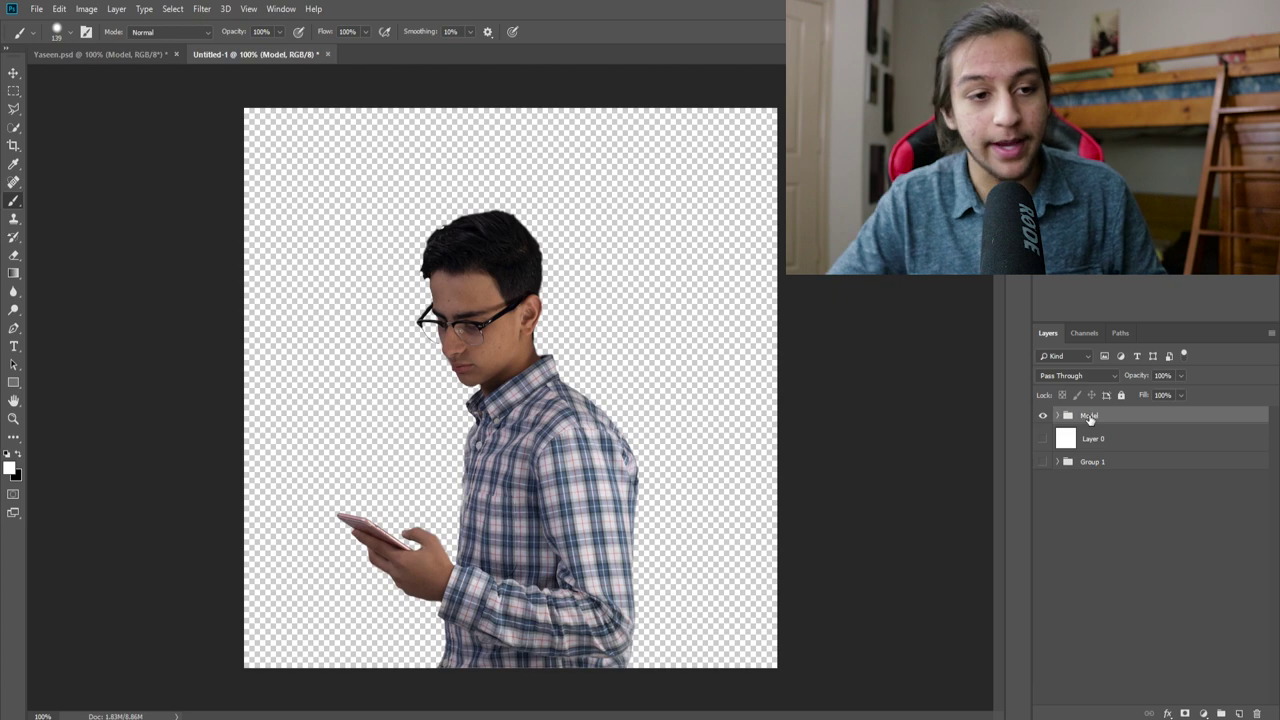
{"action": "left_click", "coordinate": [1058, 416]}
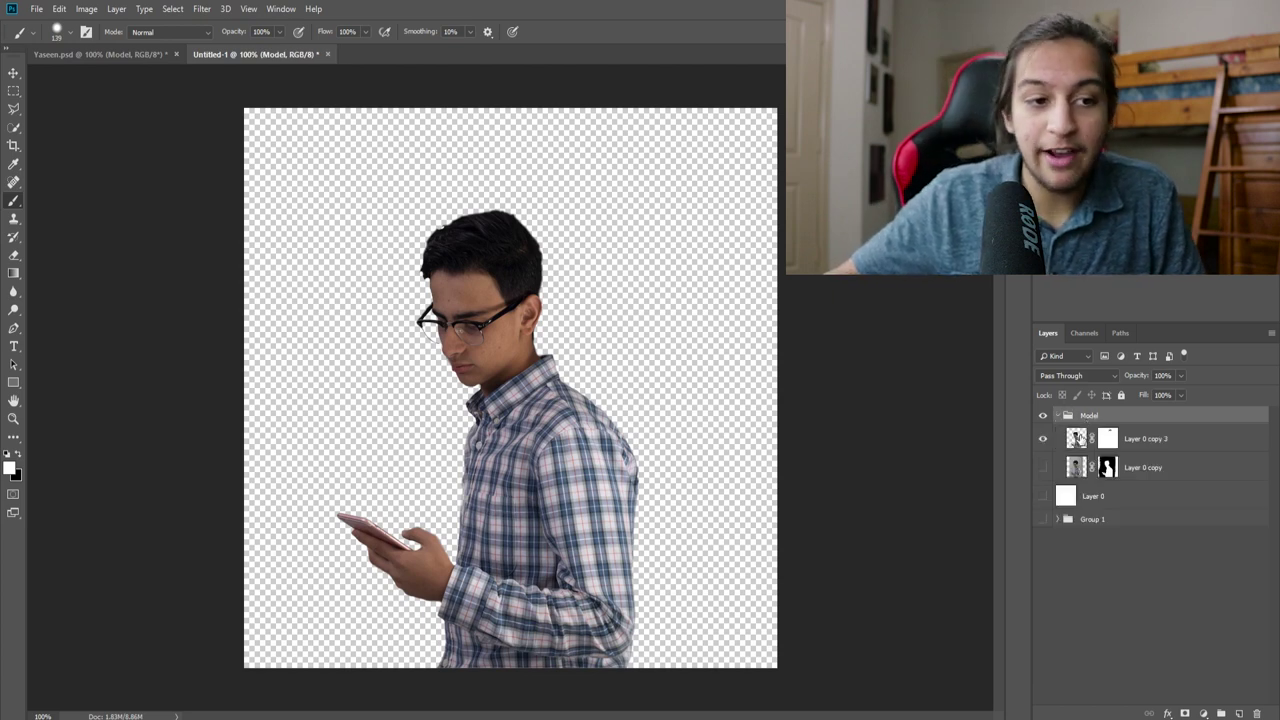
{"action": "left_click", "coordinate": [1146, 438]}
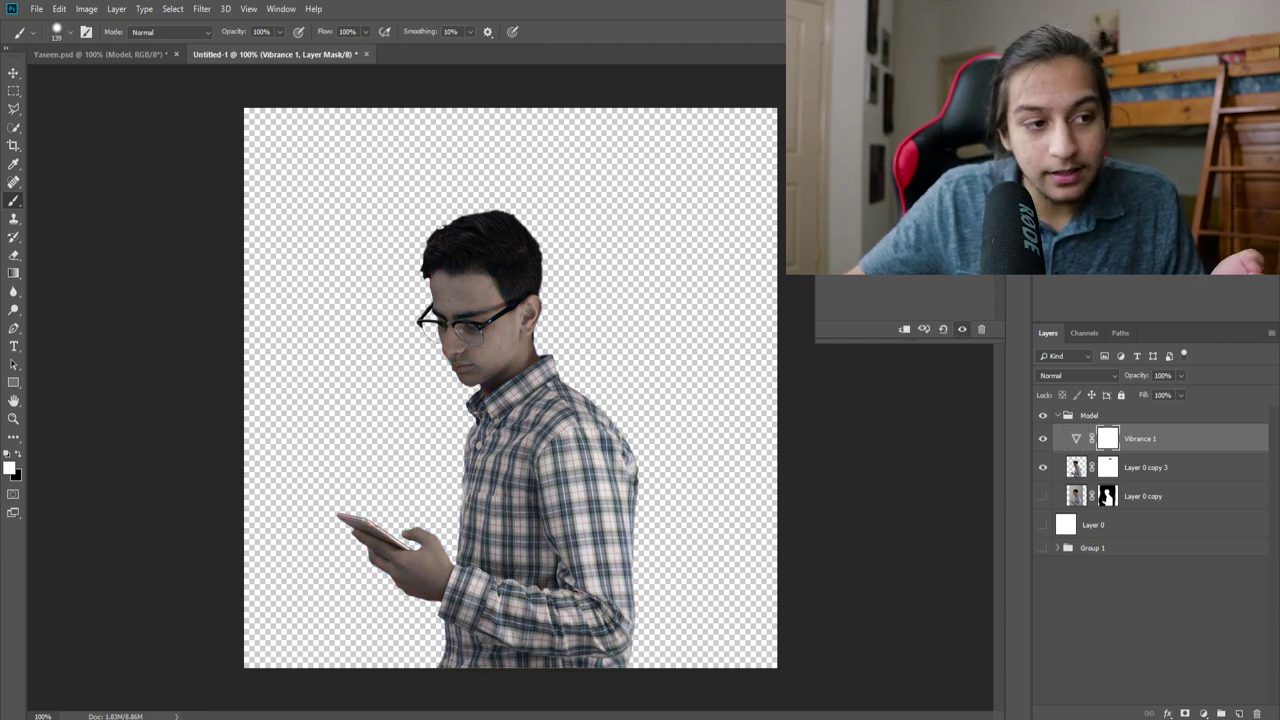
{"action": "left_click", "coordinate": [1058, 416]}
Step: Delete Group 1 and move the person into place over the bokeh background
{"action": "left_click", "coordinate": [1097, 465]}
{"action": "key", "text": "Delete"}
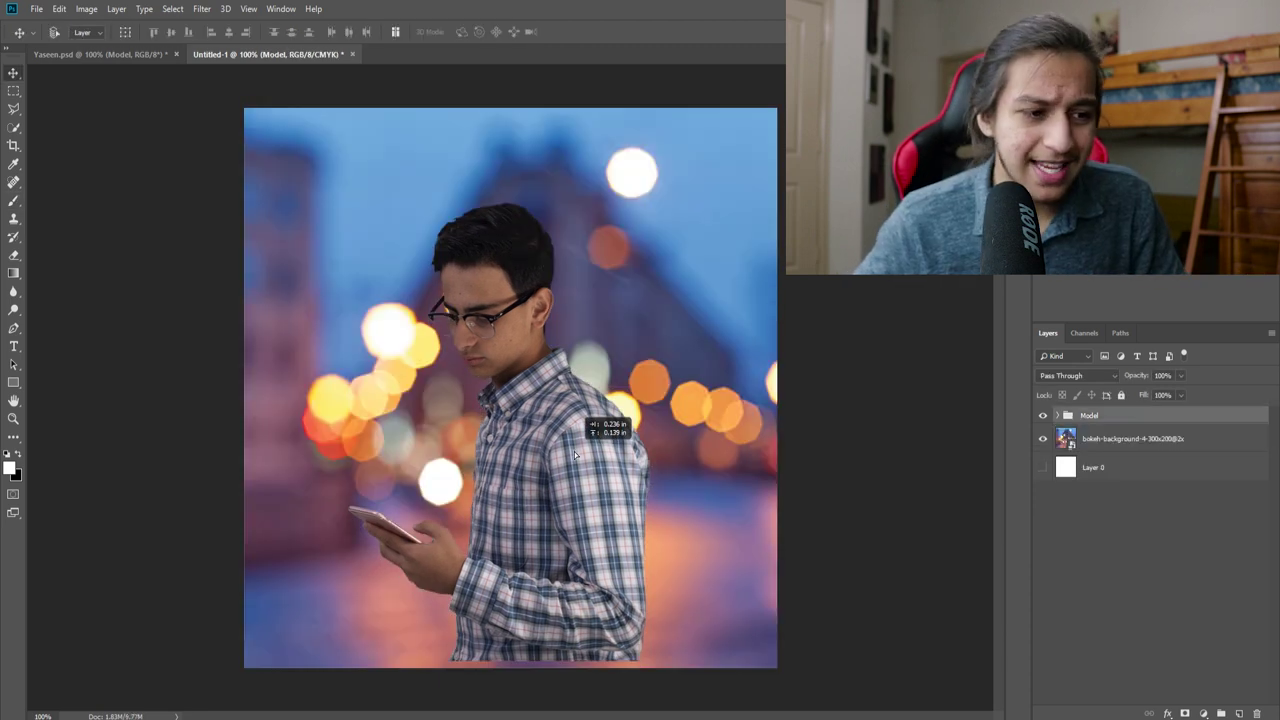
{"action": "left_click_drag", "start_coordinate": [575, 455], "coordinate": [564, 466]}
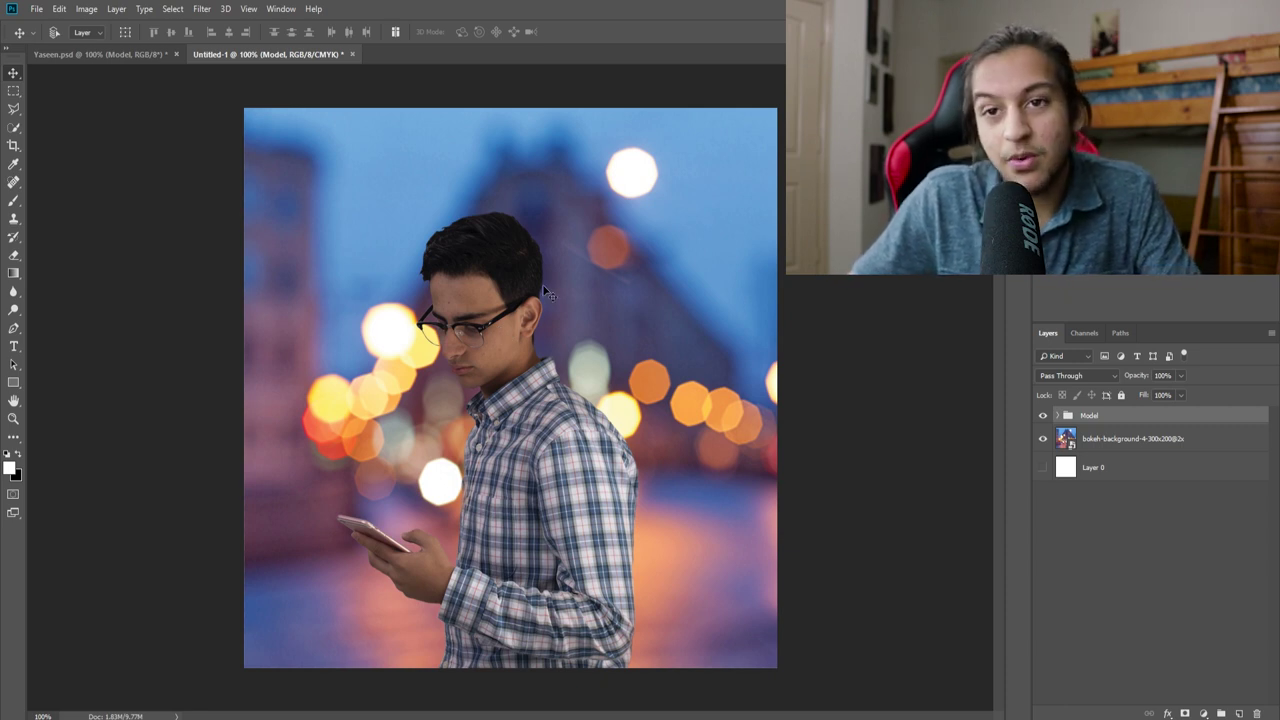
Step: Paste in a Curves adjustment layer above the Model group and show the adjustment layer types
{"action": "key", "text": "ctrl+v"}
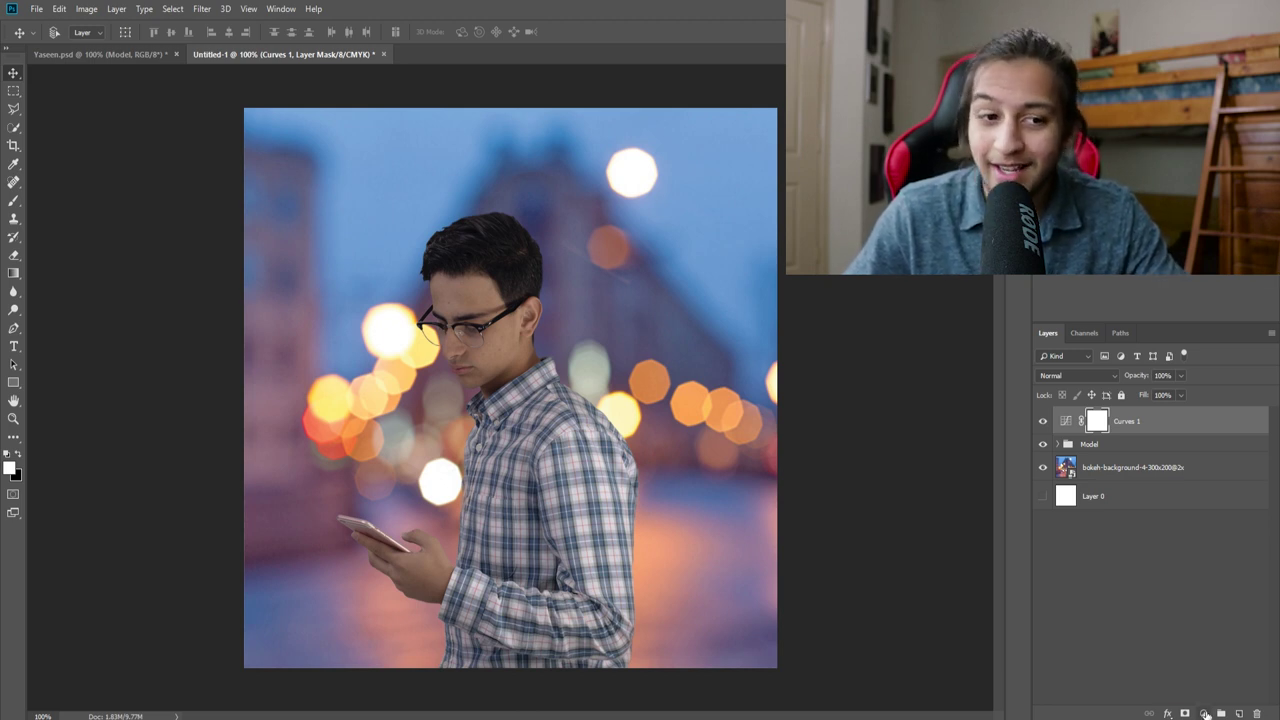
{"action": "left_click", "coordinate": [1205, 713]}
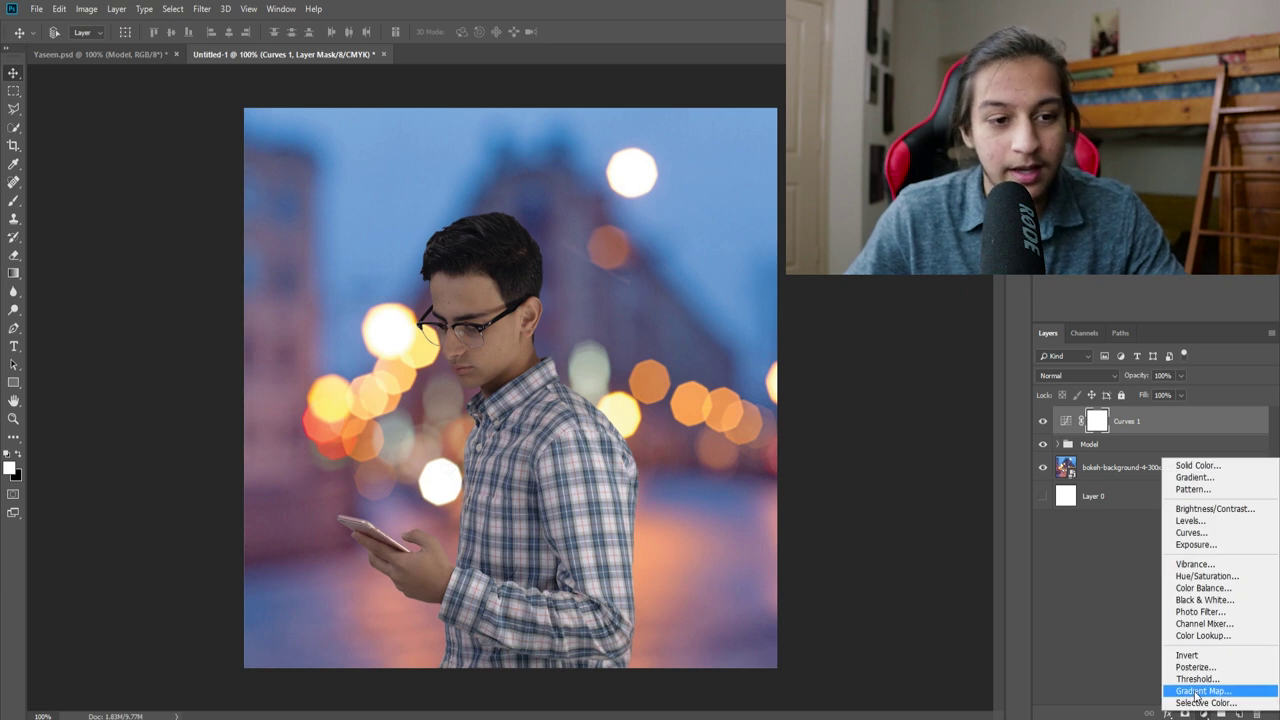
Step: Add a Color Lookup layer, trying 2Strip and Candlelight before settling on FuturisticBleak.3DL
{"action": "left_click", "coordinate": [1204, 635]}
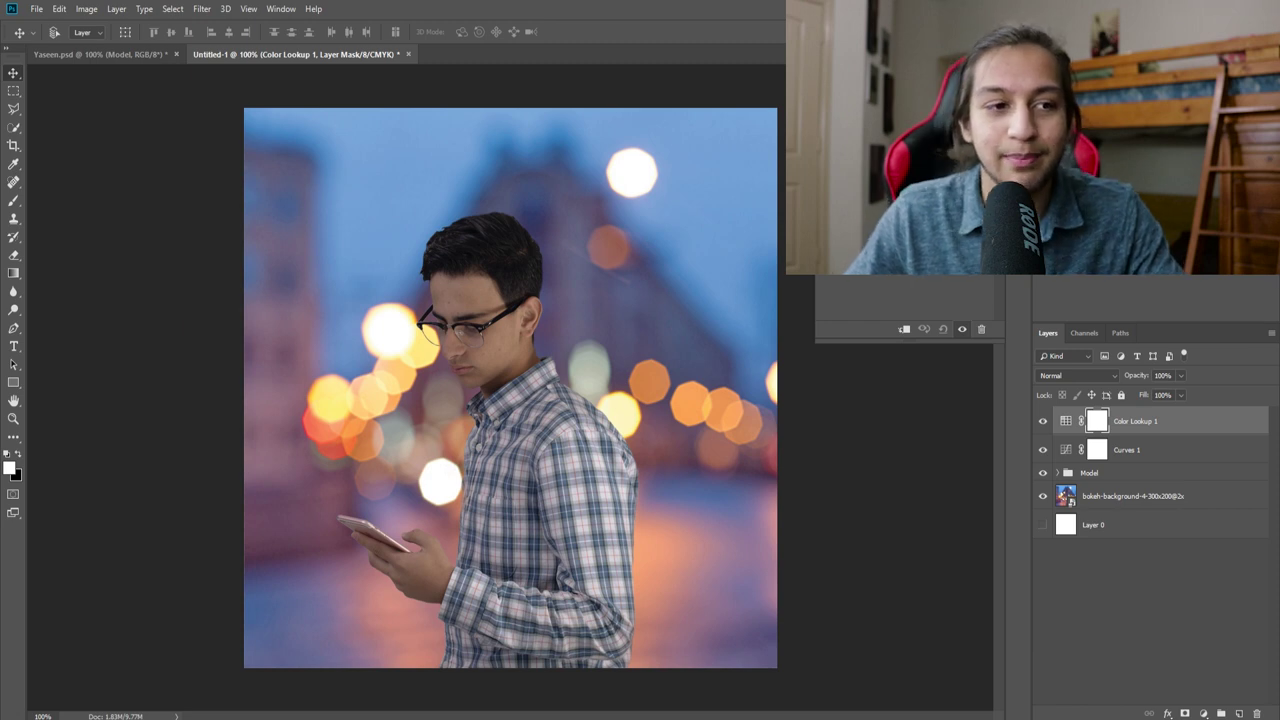
{"action": "left_click", "coordinate": [913, 140]}
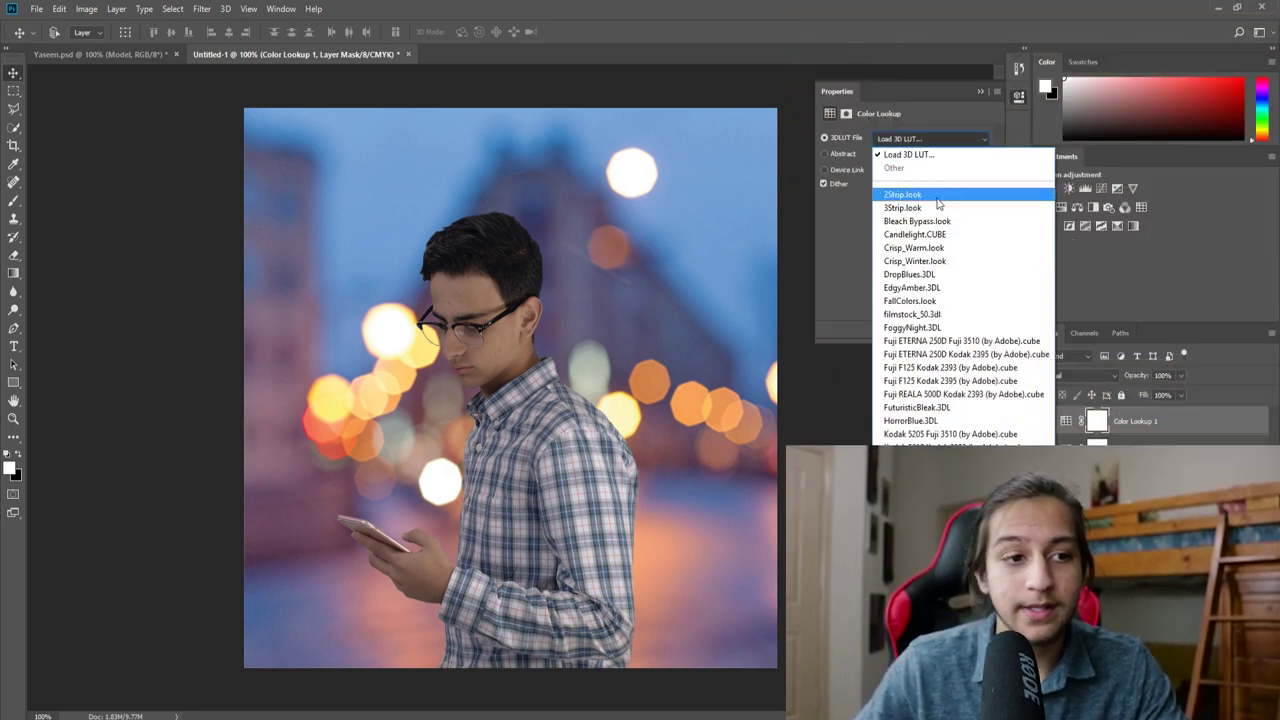
{"action": "left_click", "coordinate": [933, 194]}
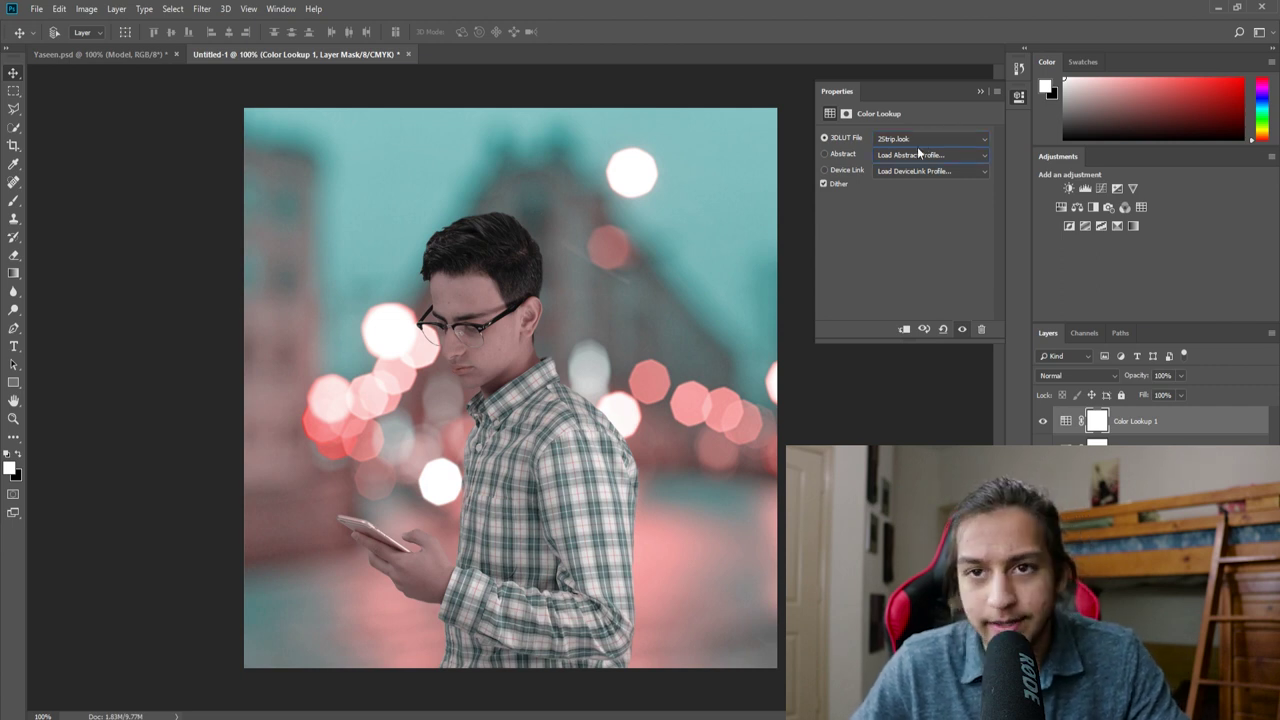
{"action": "left_click", "coordinate": [919, 155]}
{"action": "left_click", "coordinate": [930, 134]}
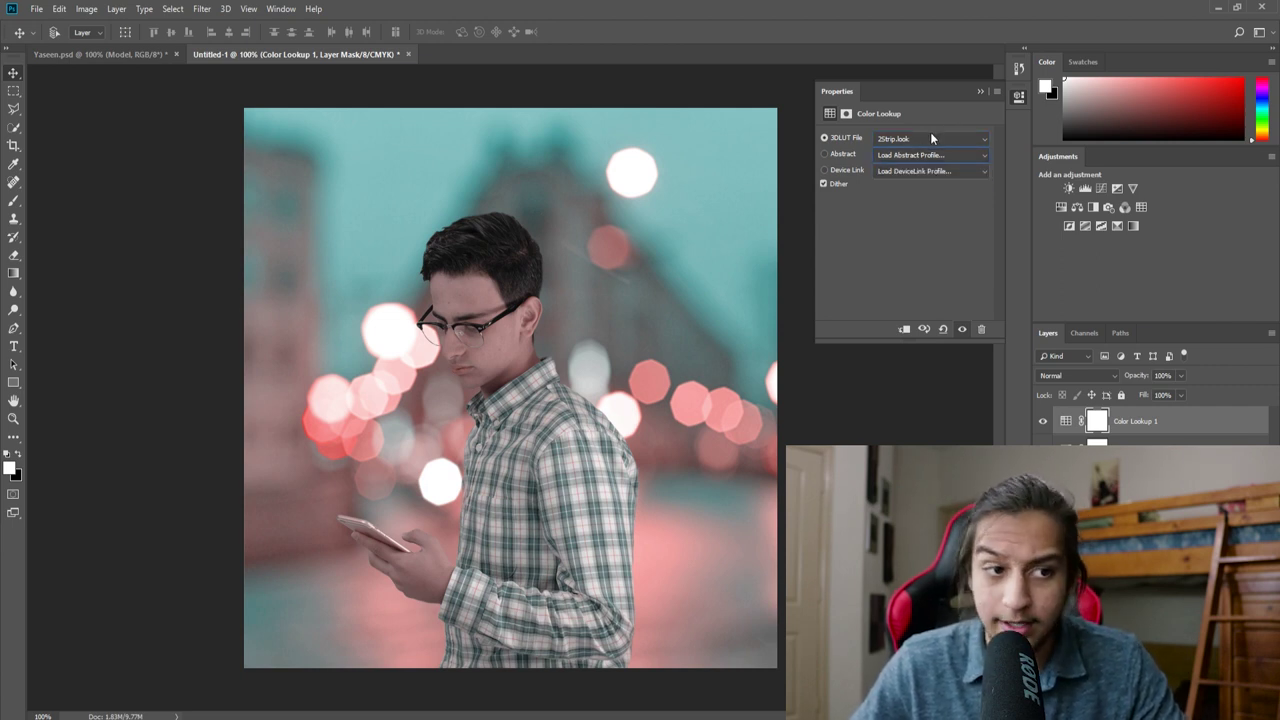
{"action": "left_click", "coordinate": [919, 141]}
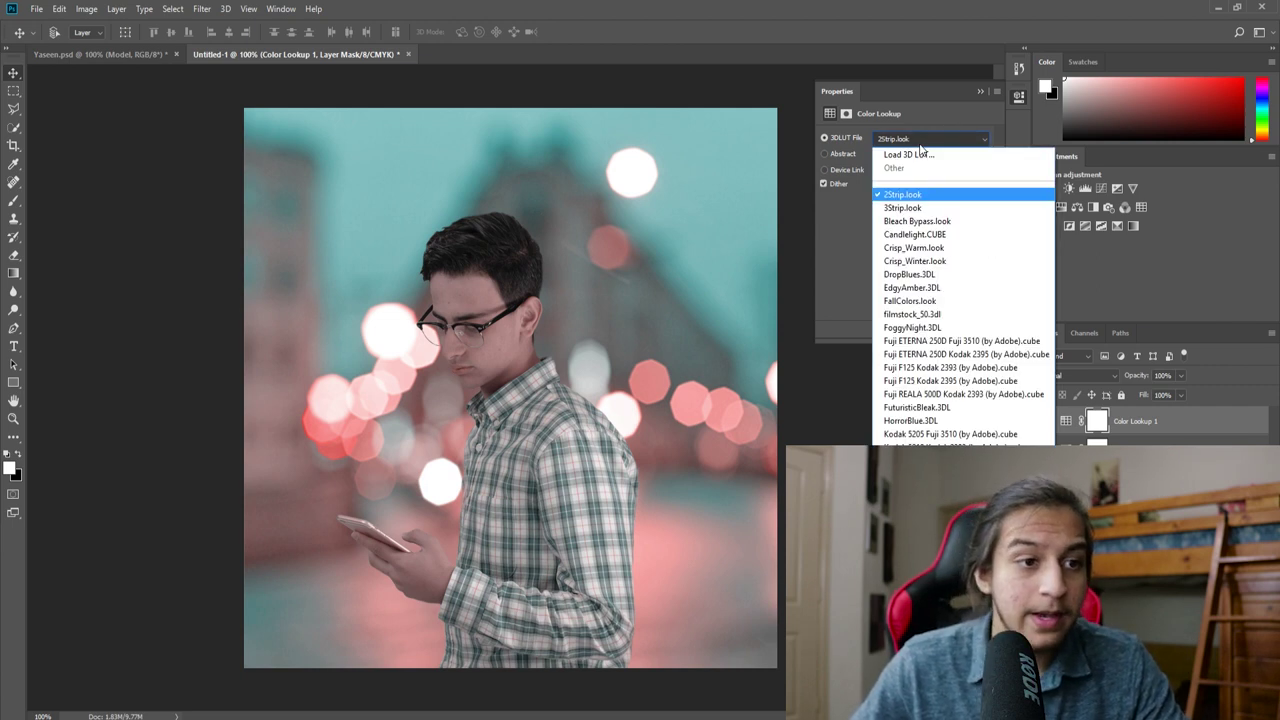
{"action": "left_click", "coordinate": [928, 234]}
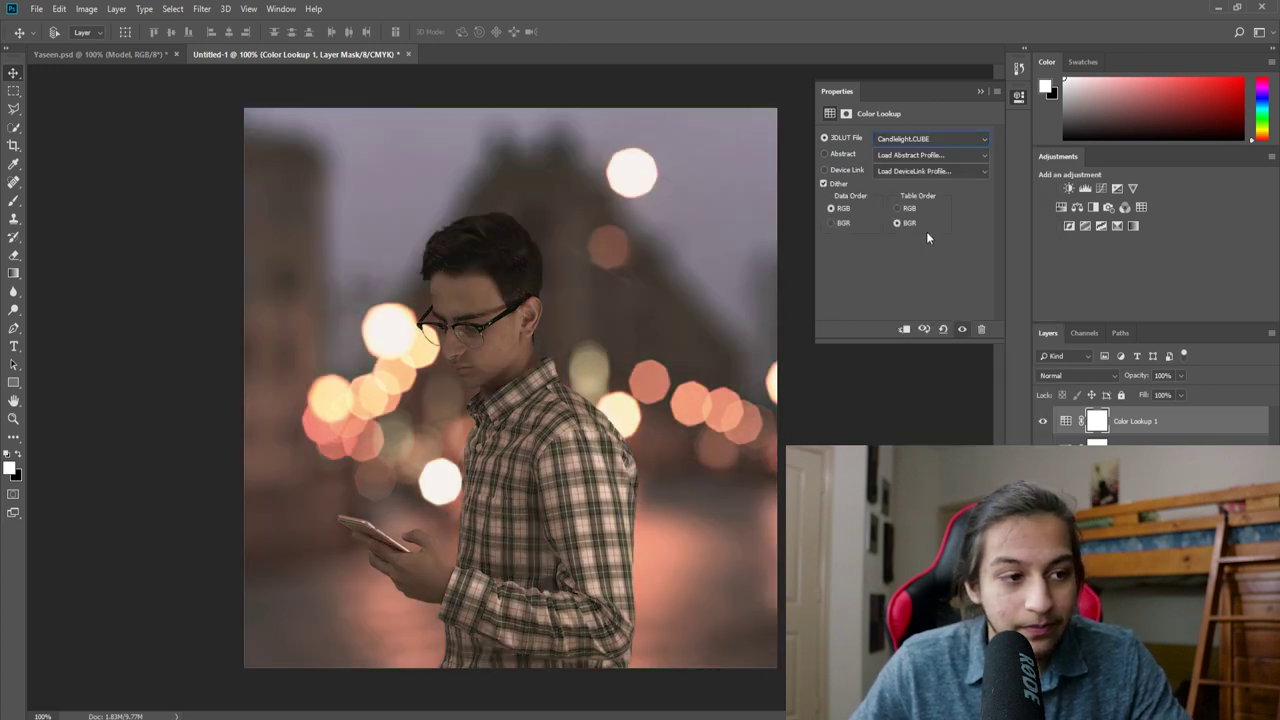
{"action": "left_click", "coordinate": [905, 140]}
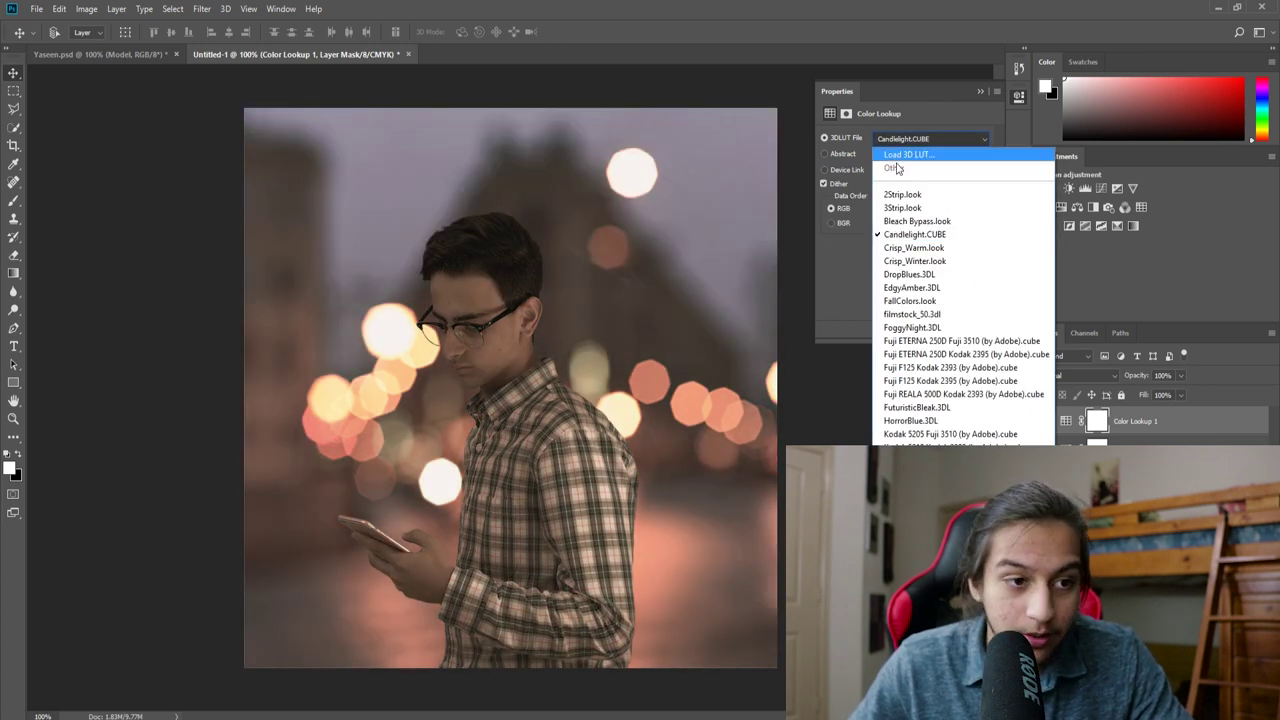
{"action": "left_click", "coordinate": [904, 222]}
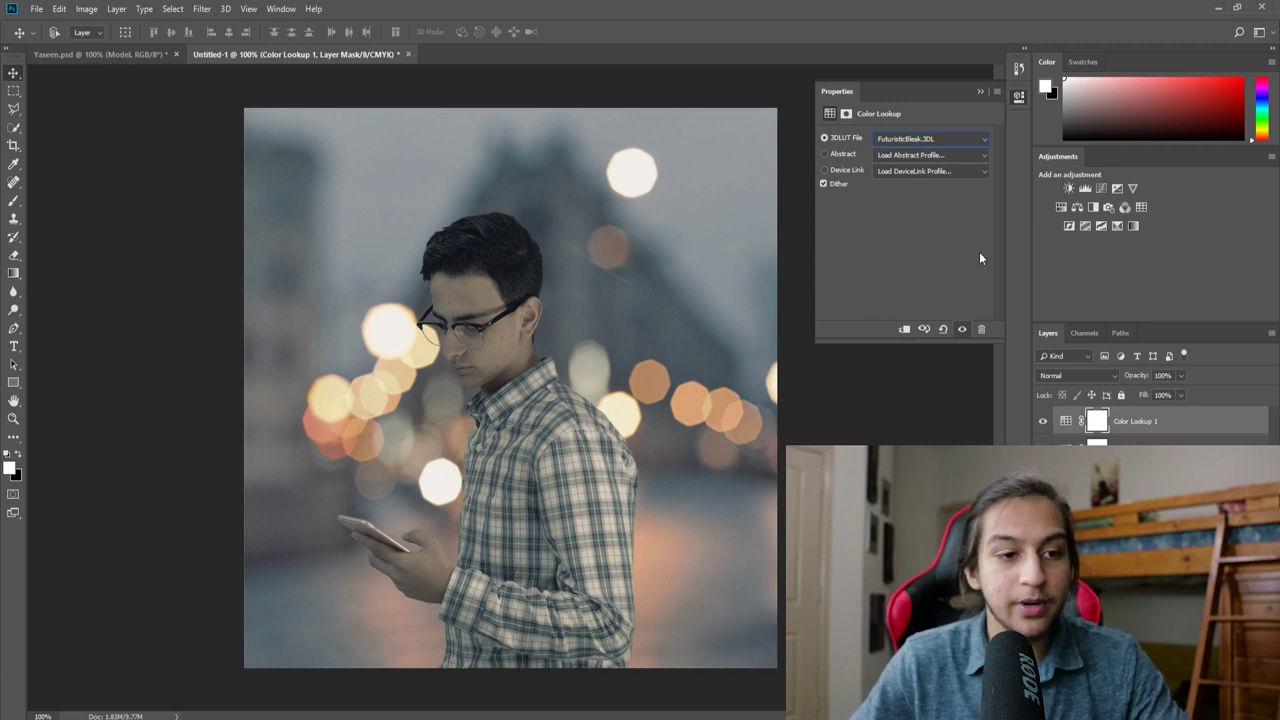
{"action": "left_click", "coordinate": [979, 92]}
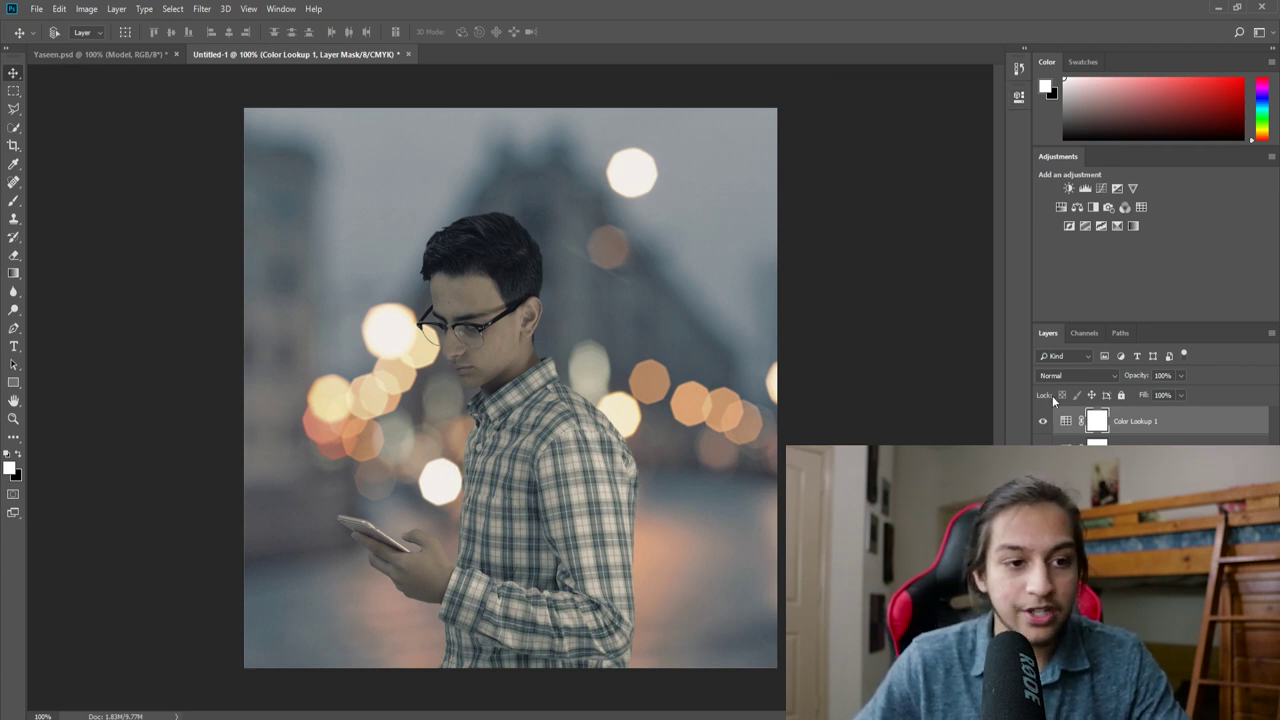
Step: Set the Color Lookup layer's opacity to 89%, keeping fill at 100%
{"action": "left_click_drag", "start_coordinate": [1152, 375], "coordinate": [1130, 375]}
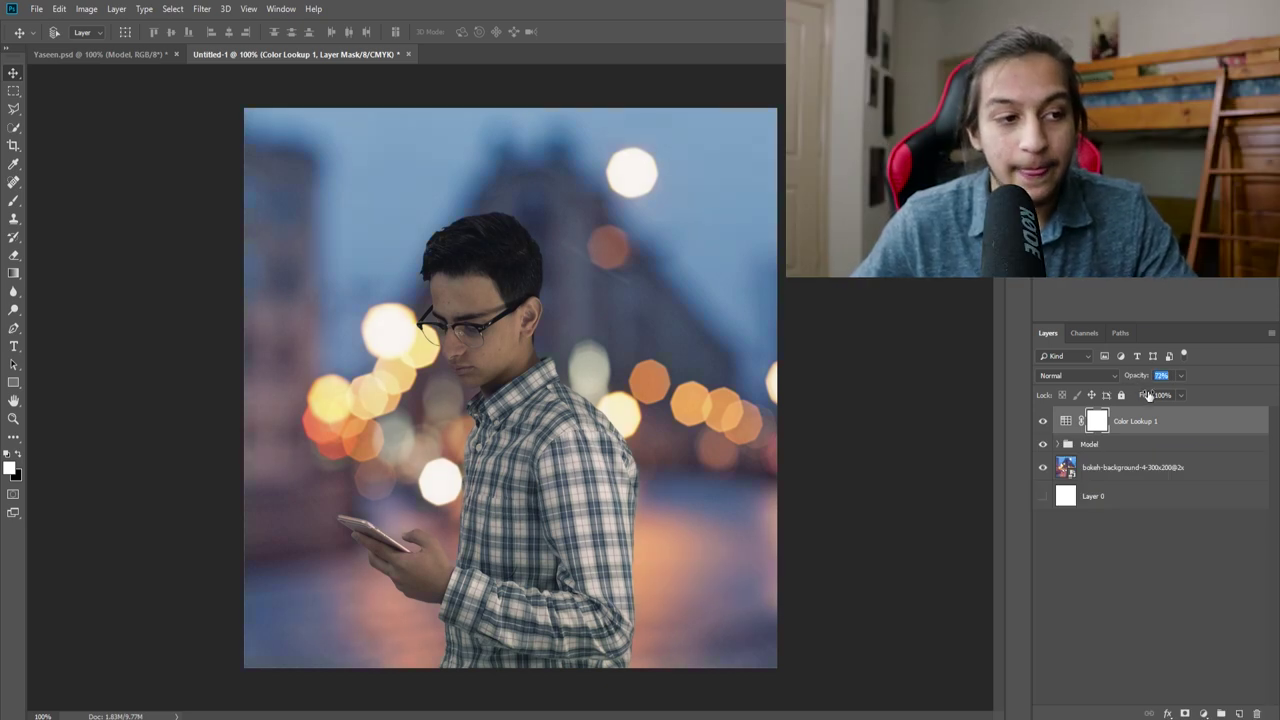
{"action": "key", "text": "9"}
{"action": "key", "text": "9"}
{"action": "key", "text": "shift+7"}
{"action": "key", "text": "shift+2"}
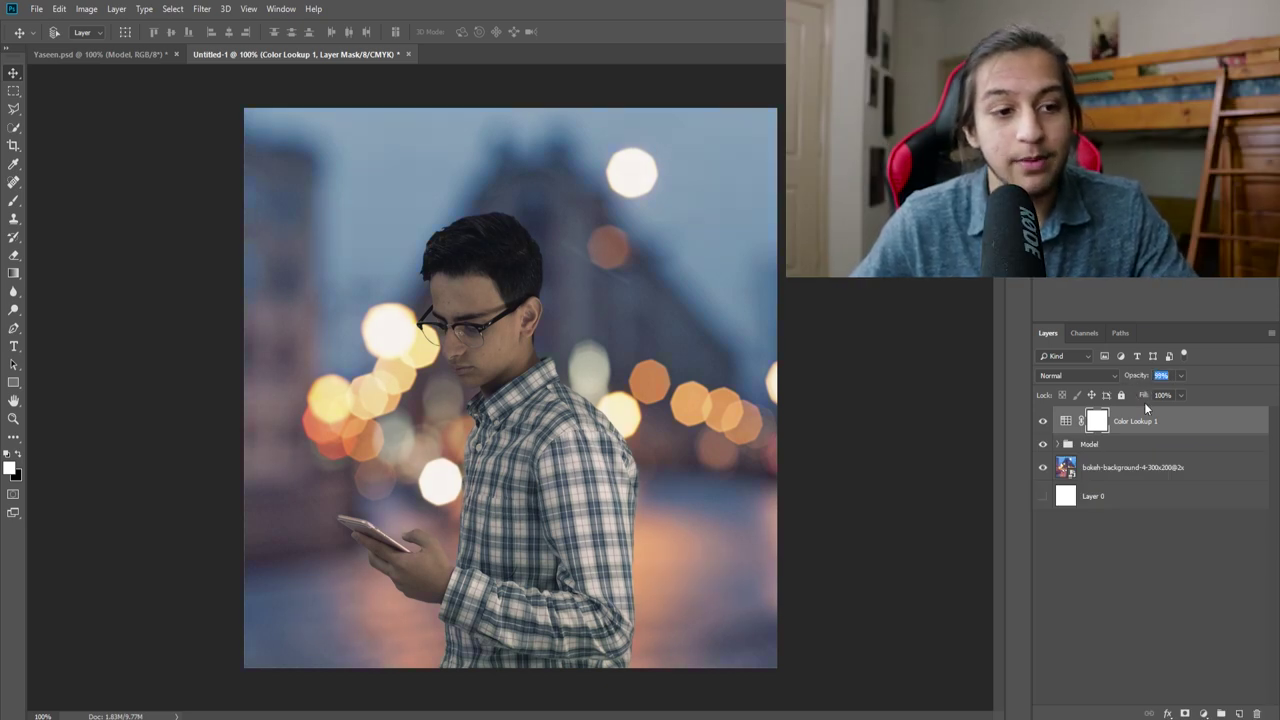
{"action": "key", "text": "shift+0"}
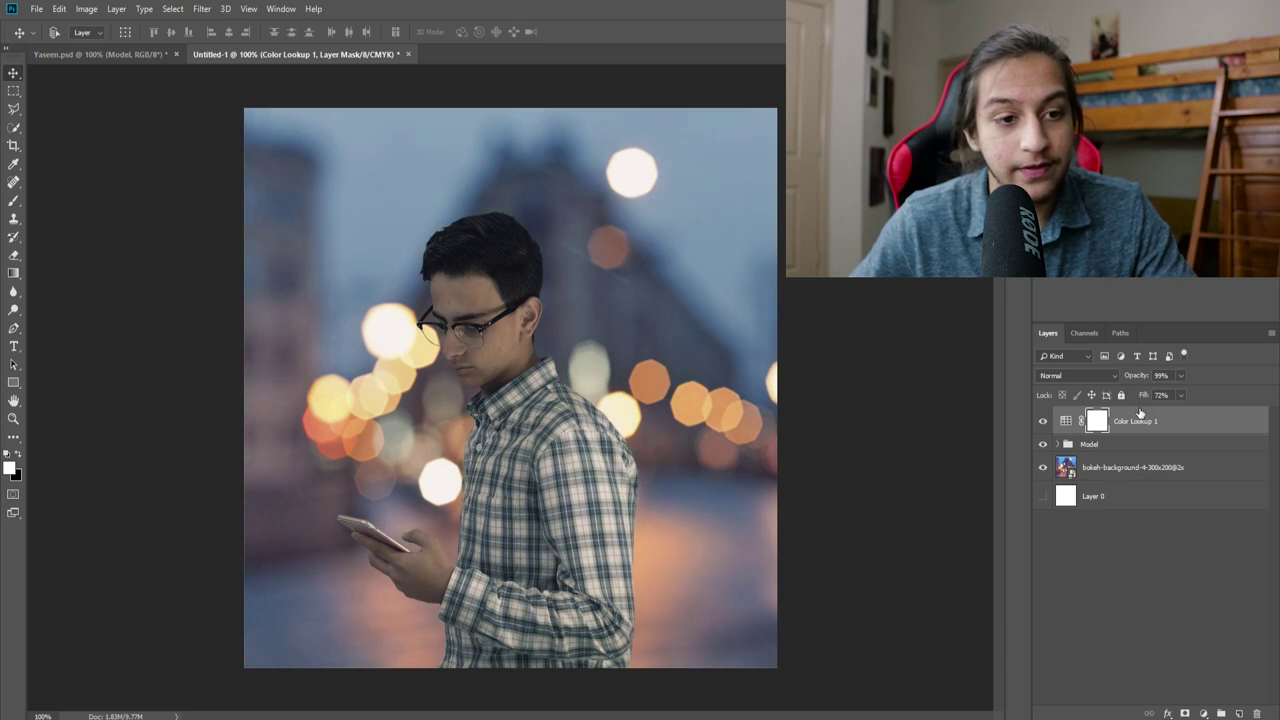
{"action": "key", "text": "8"}
{"action": "key", "text": "9"}
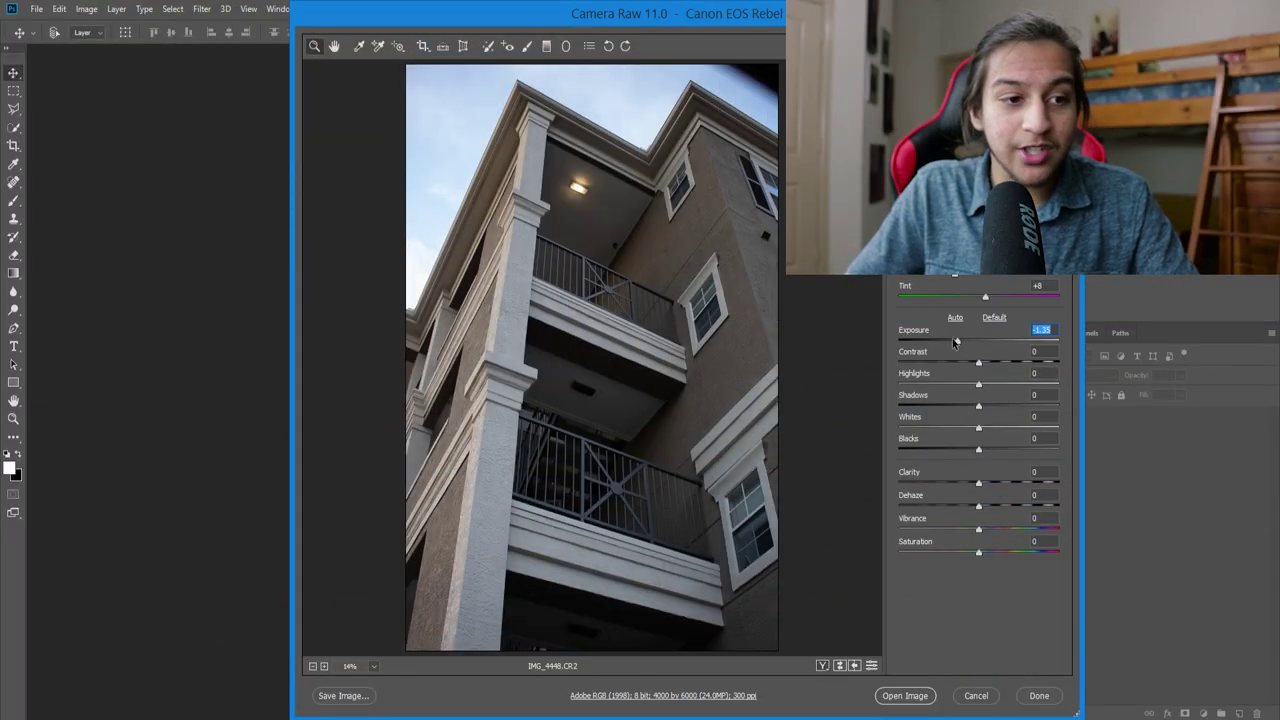
Step: Darken the exposure of IMG_4448.CR2 in Camera Raw and open it as a Photoshop document
{"action": "left_click_drag", "start_coordinate": [955, 343], "coordinate": [977, 357]}
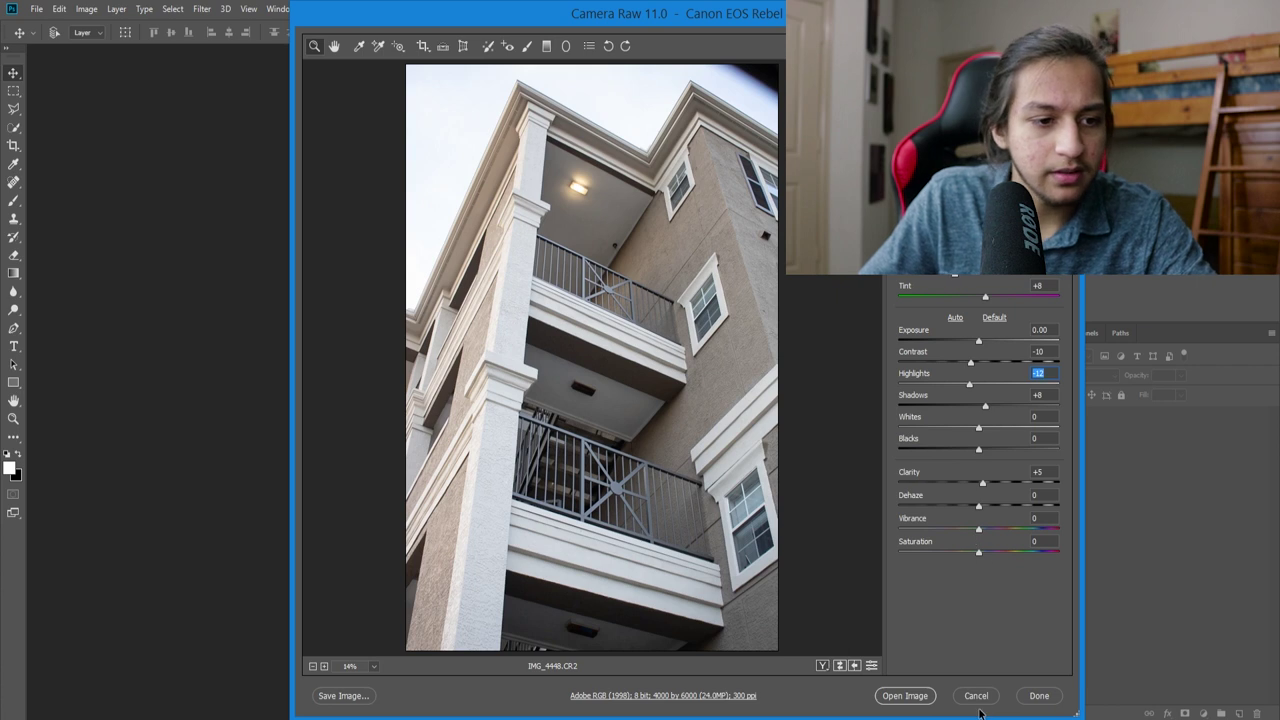
{"action": "left_click", "coordinate": [905, 695]}
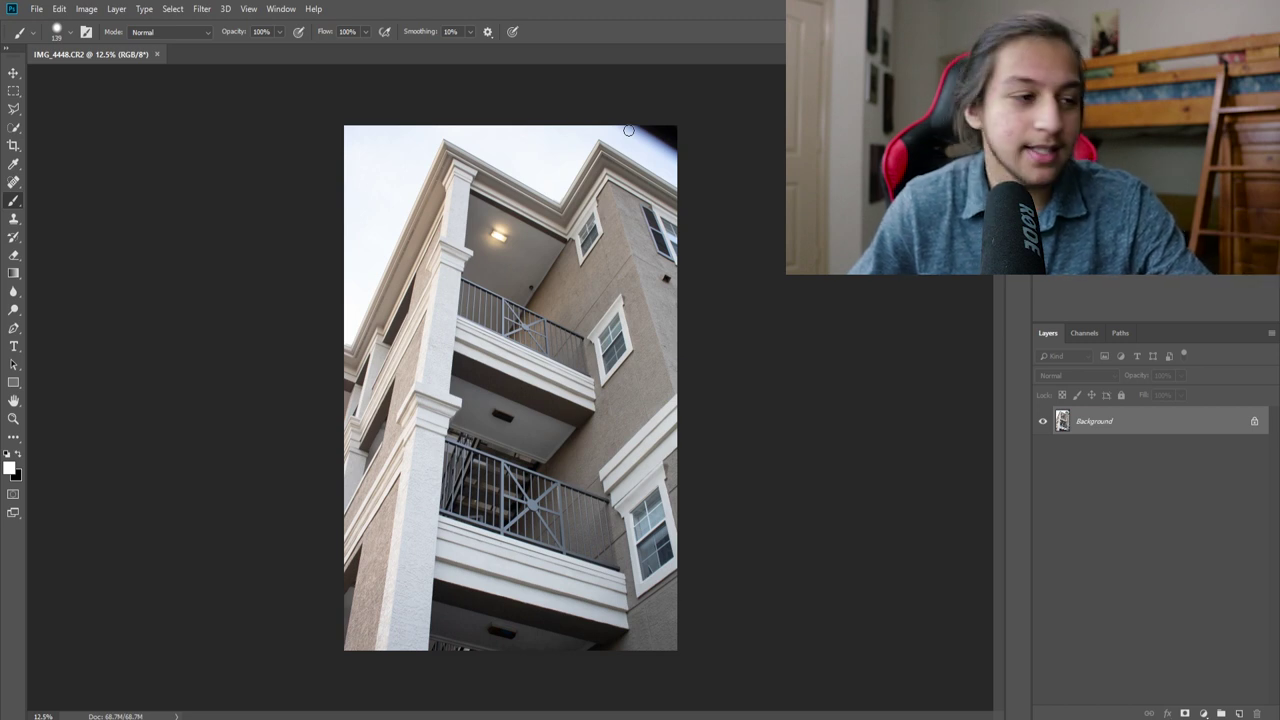
Step: With the Patch Tool, patch the dark top-right corner using nearby sky, then deselect
{"action": "left_click", "coordinate": [17, 184]}
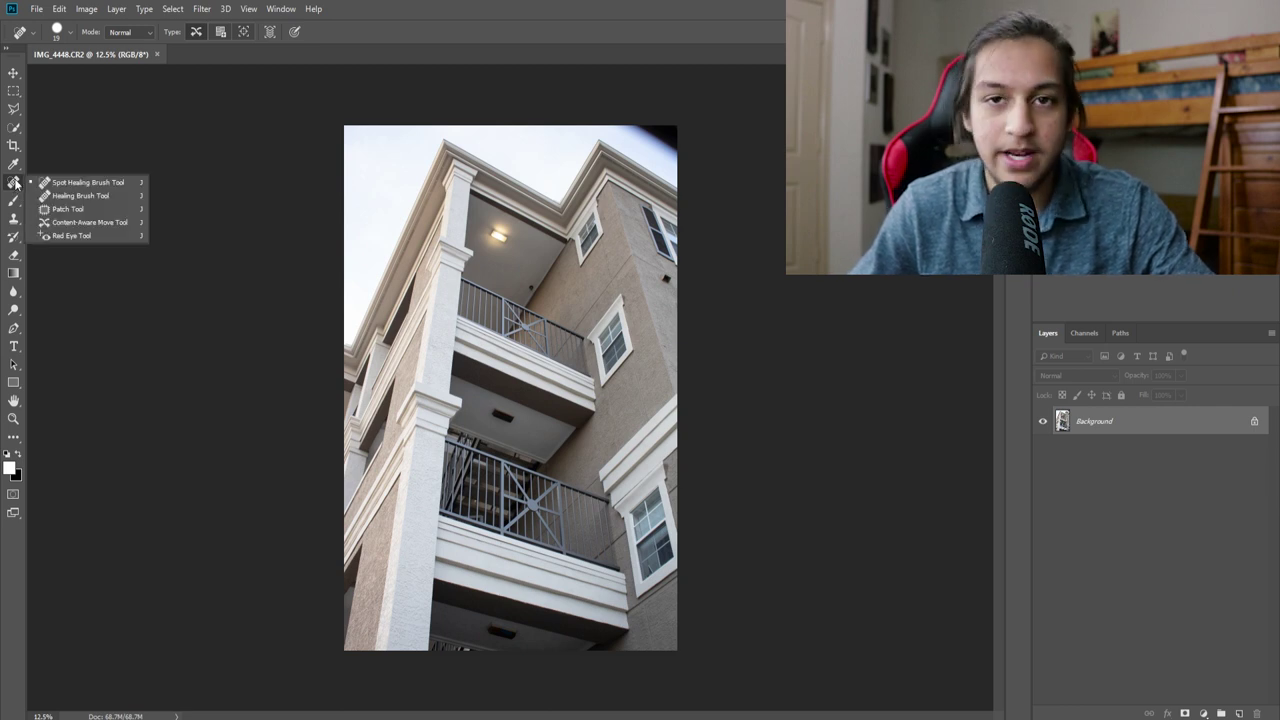
{"action": "left_click", "coordinate": [73, 210]}
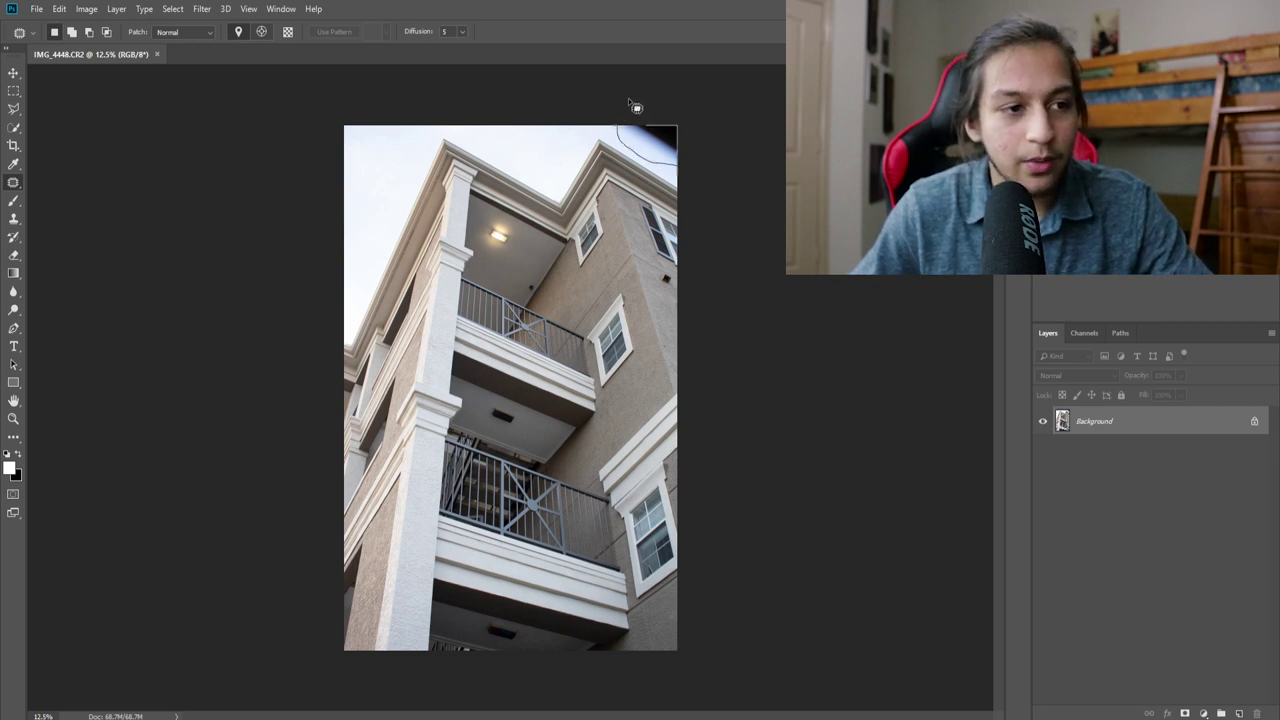
{"action": "mouse_move", "coordinate": [608, 120]}
{"action": "left_mouse_down"}
{"action": "mouse_move", "coordinate": [579, 150]}
{"action": "mouse_move", "coordinate": [525, 153]}
{"action": "mouse_move", "coordinate": [514, 140]}
{"action": "mouse_move", "coordinate": [537, 147]}
{"action": "left_mouse_up"}
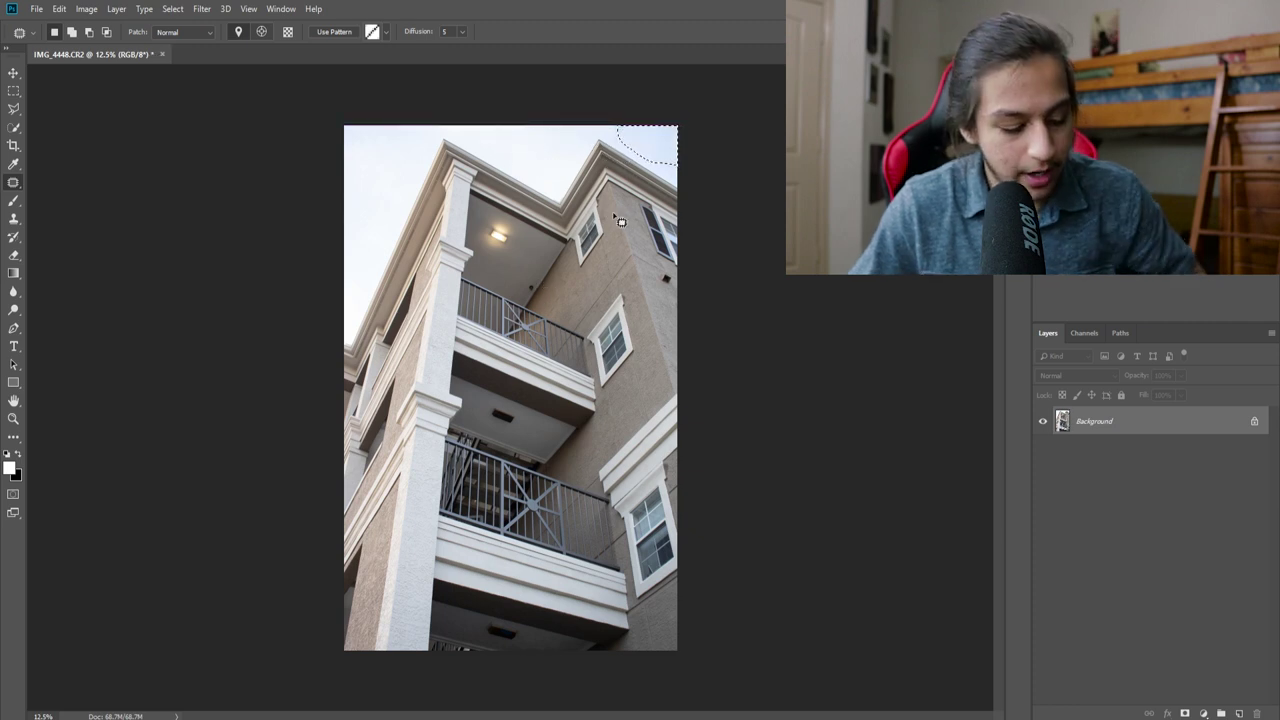
{"action": "key", "text": "ctrl+d"}
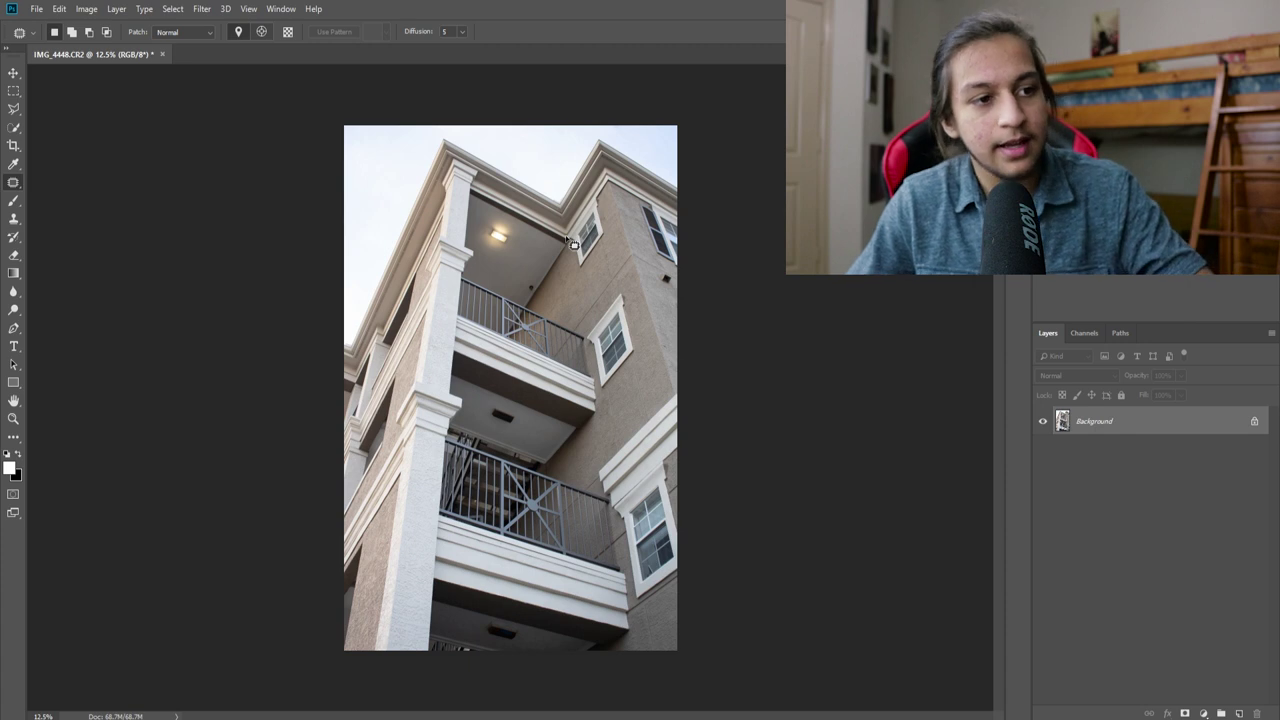
Step: Zoom in on the top-right roof corner and unlock the Background into editable Layer 0
{"action": "key", "text": "z"}
{"action": "left_click_drag", "start_coordinate": [654, 114], "coordinate": [606, 306]}
{"action": "left_click", "coordinate": [1254, 421]}
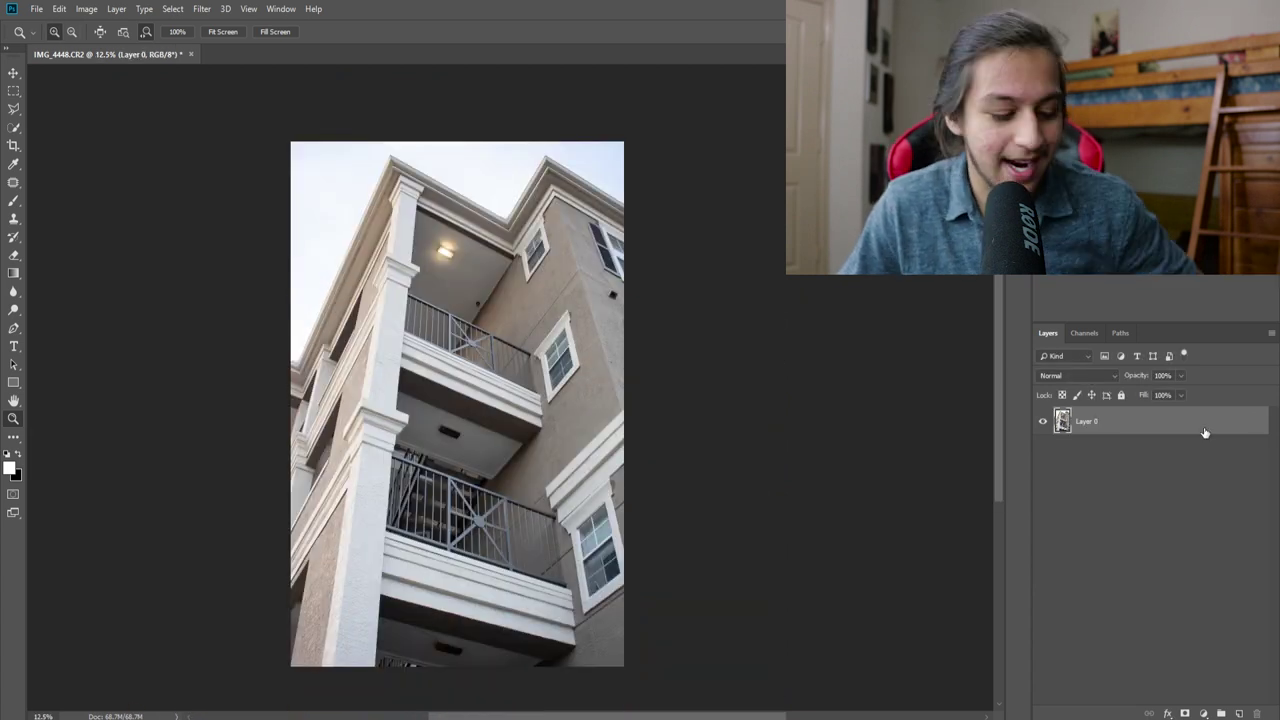
{"action": "key", "text": "w"}
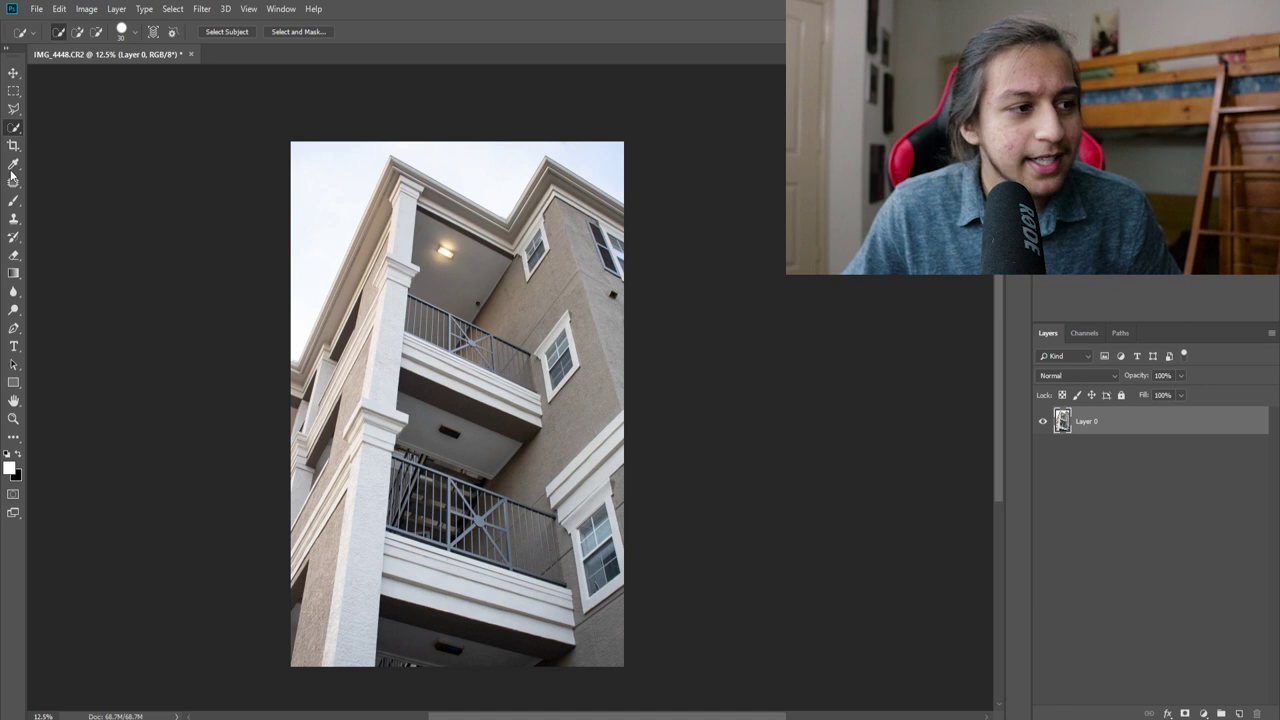
Step: Select the pale sky with the Magic Wand, undoing the extra balcony selection
{"action": "right_click", "coordinate": [13, 128]}
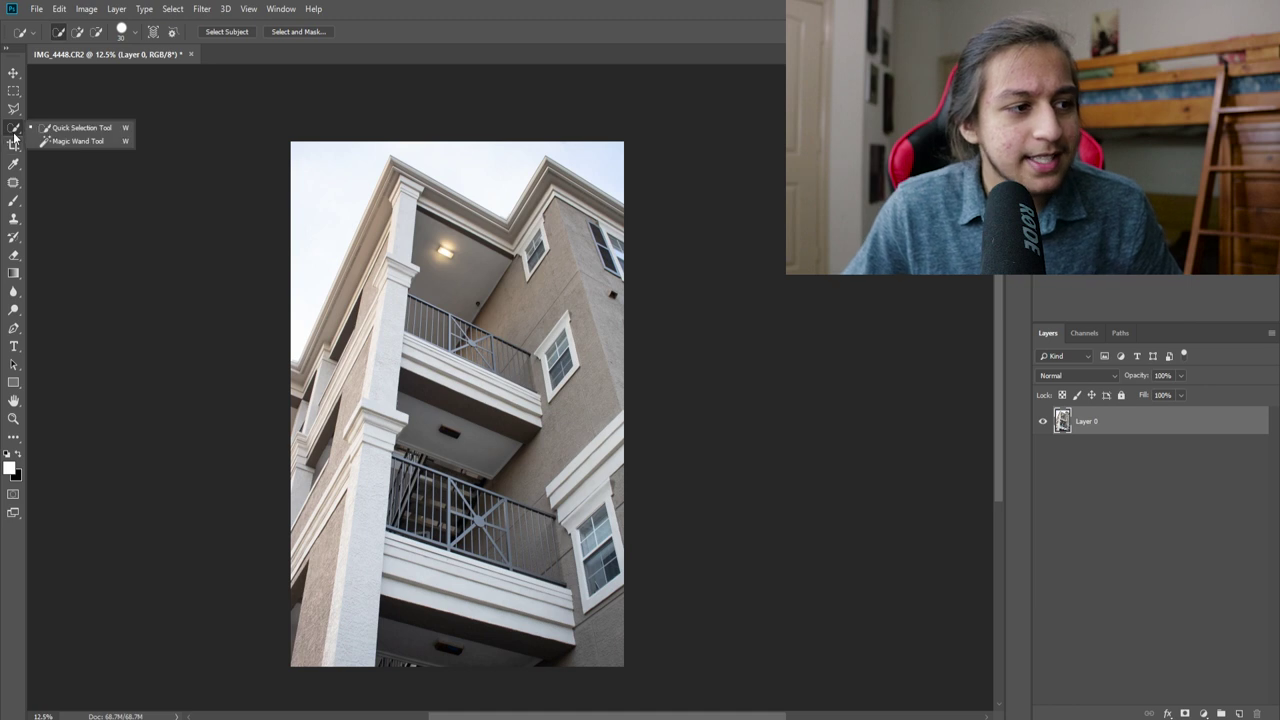
{"action": "left_click", "coordinate": [74, 143]}
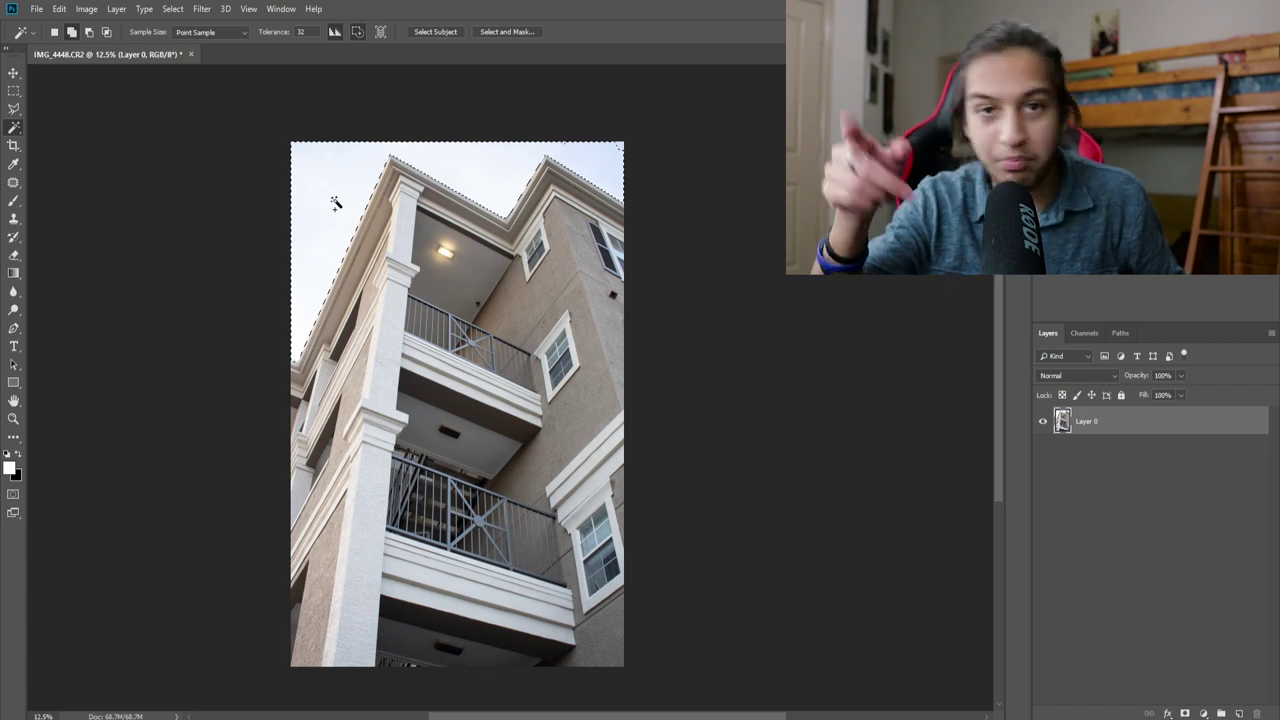
{"action": "left_click", "coordinate": [395, 334]}
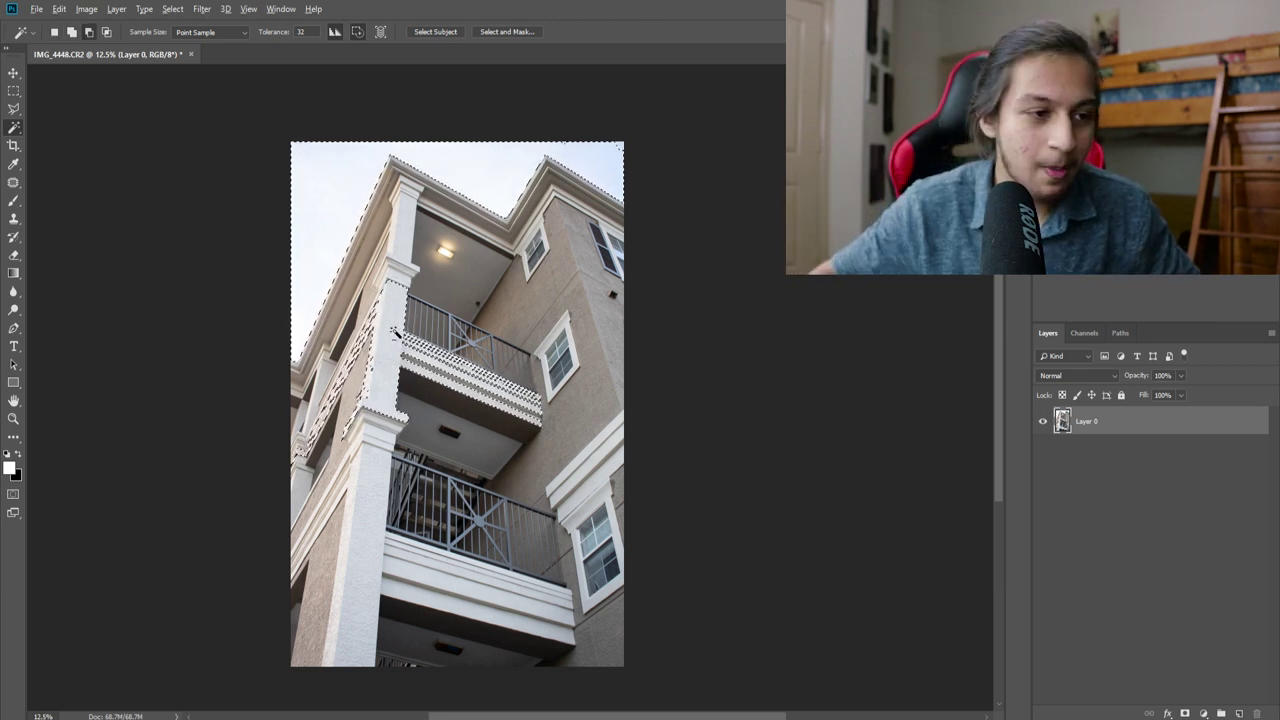
{"action": "key", "text": "ctrl+z"}
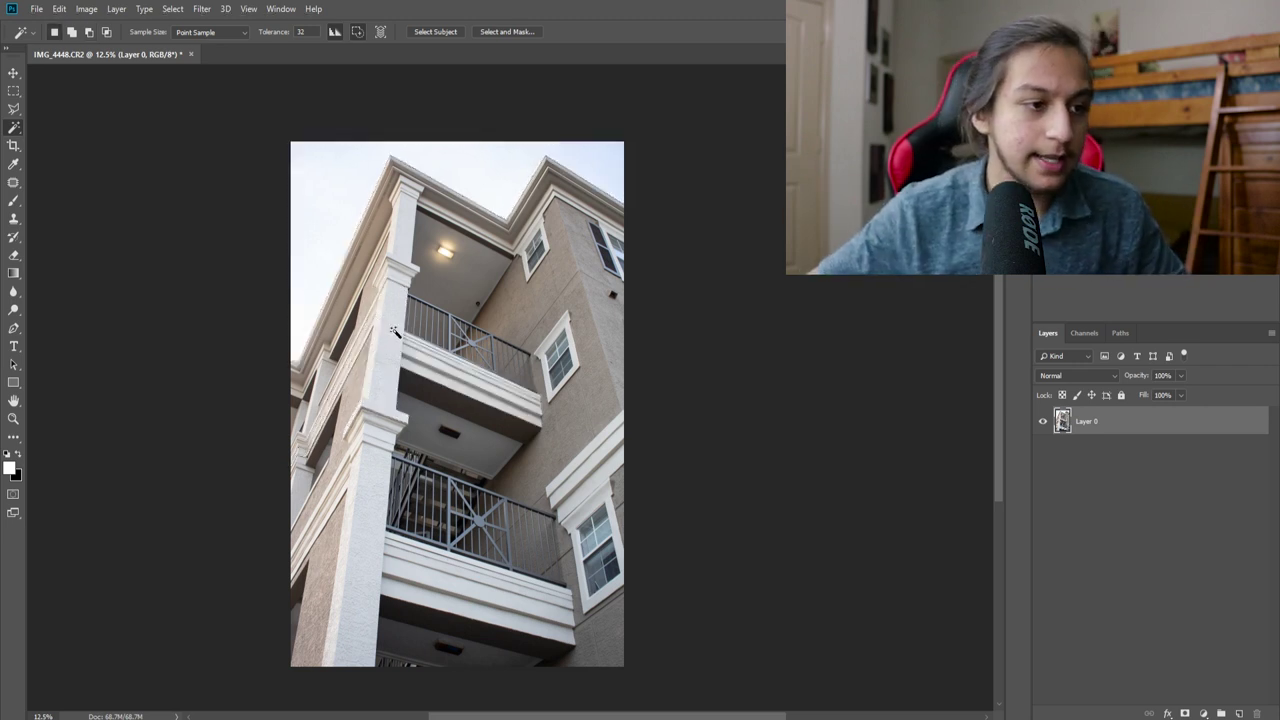
Step: Zoom into the top-right roof edge to check the sky selection, then zoom back out
{"action": "key", "text": "z"}
{"action": "left_click", "coordinate": [330, 215]}
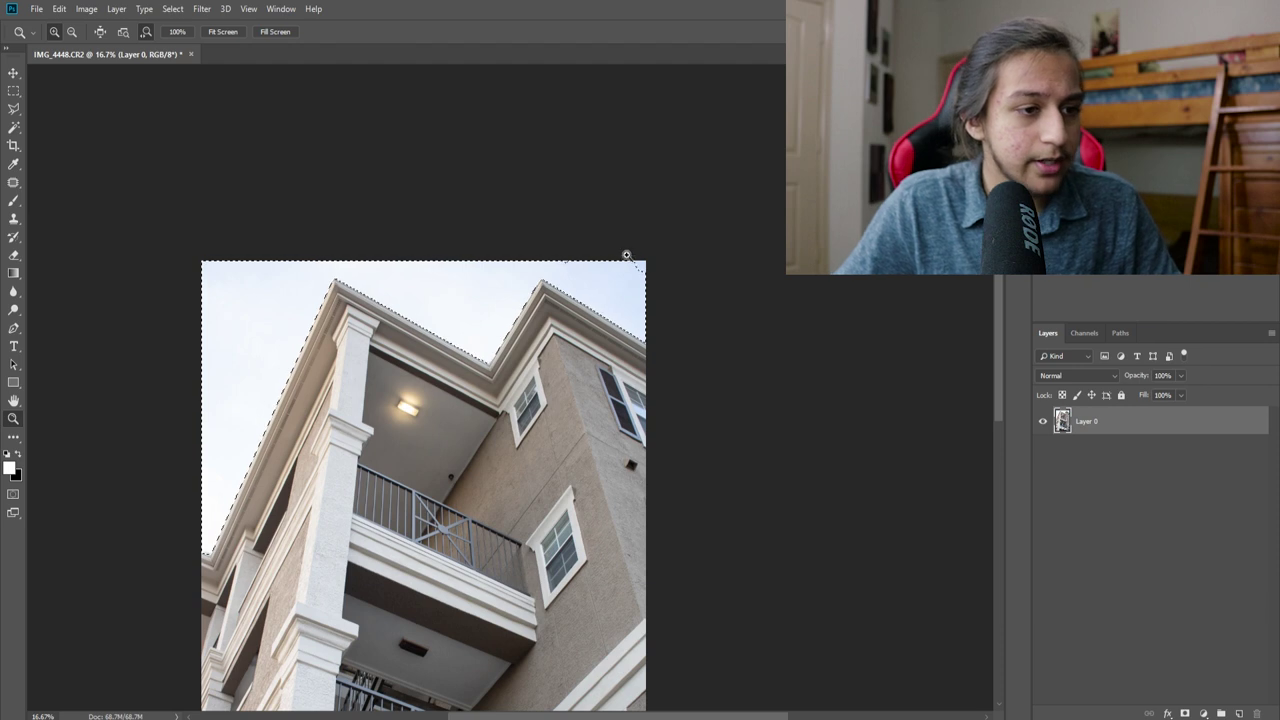
{"action": "left_click", "coordinate": [634, 260]}
{"action": "left_click", "coordinate": [634, 260]}
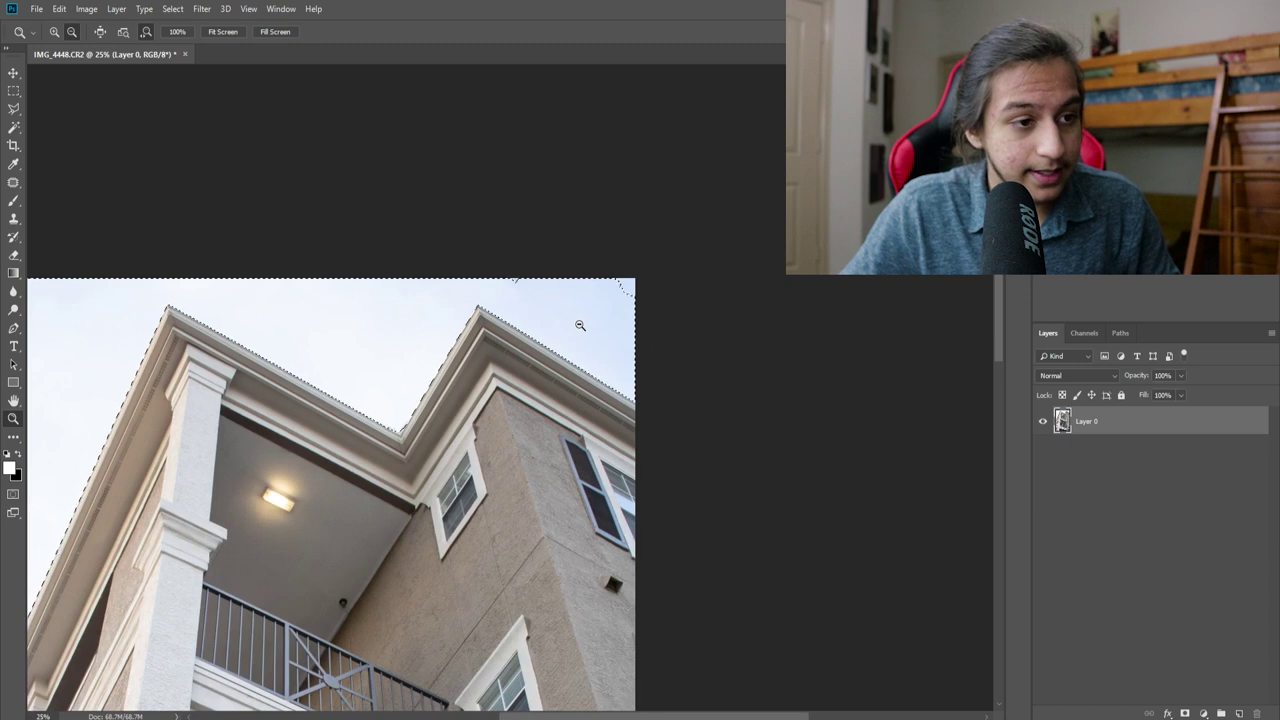
{"action": "left_click", "coordinate": [314, 311], "text": "alt"}
{"action": "scroll", "coordinate": [207, 294], "scroll_direction": "down", "scroll_amount": 2}
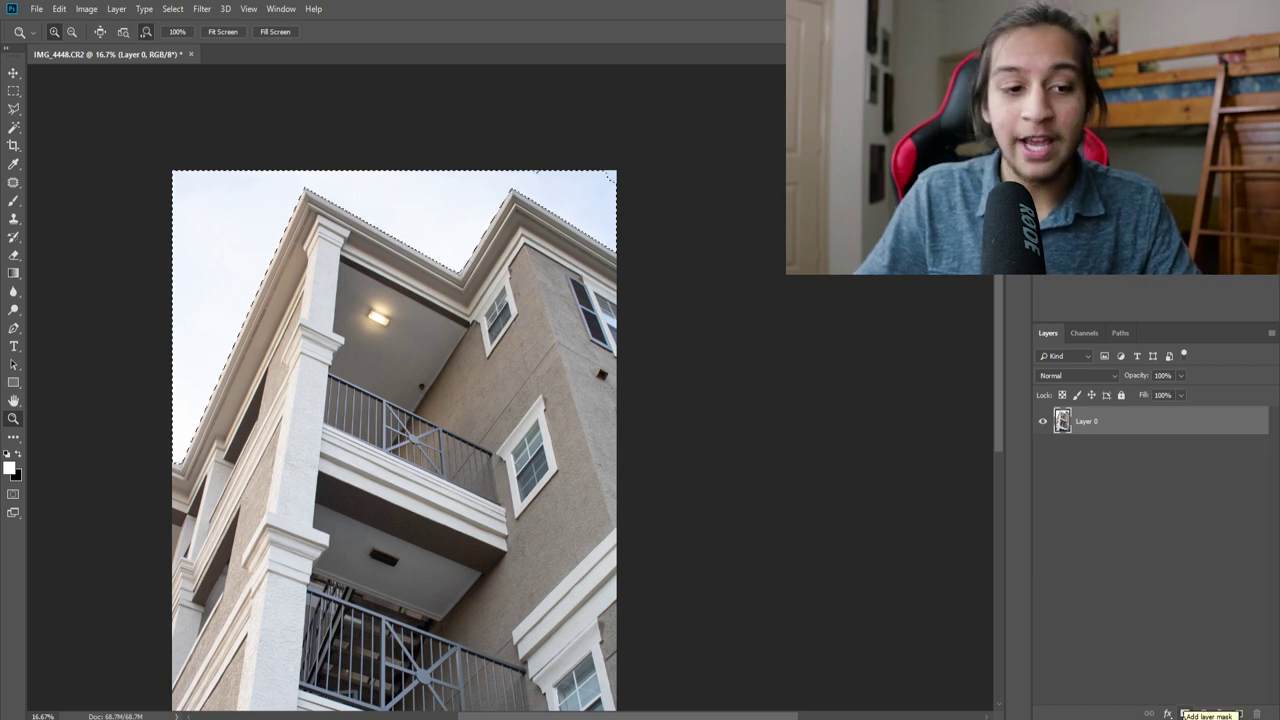
{"action": "left_click", "coordinate": [1184, 713]}
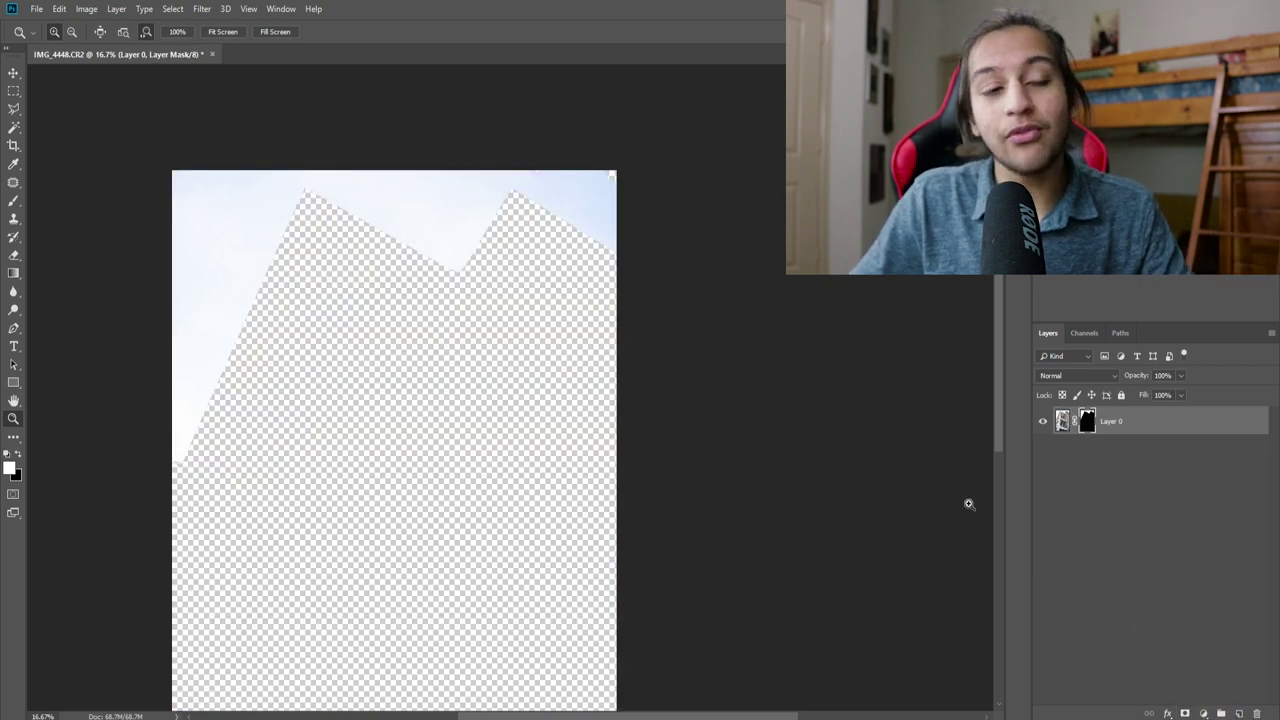
{"action": "left_click", "coordinate": [746, 365], "text": "alt"}
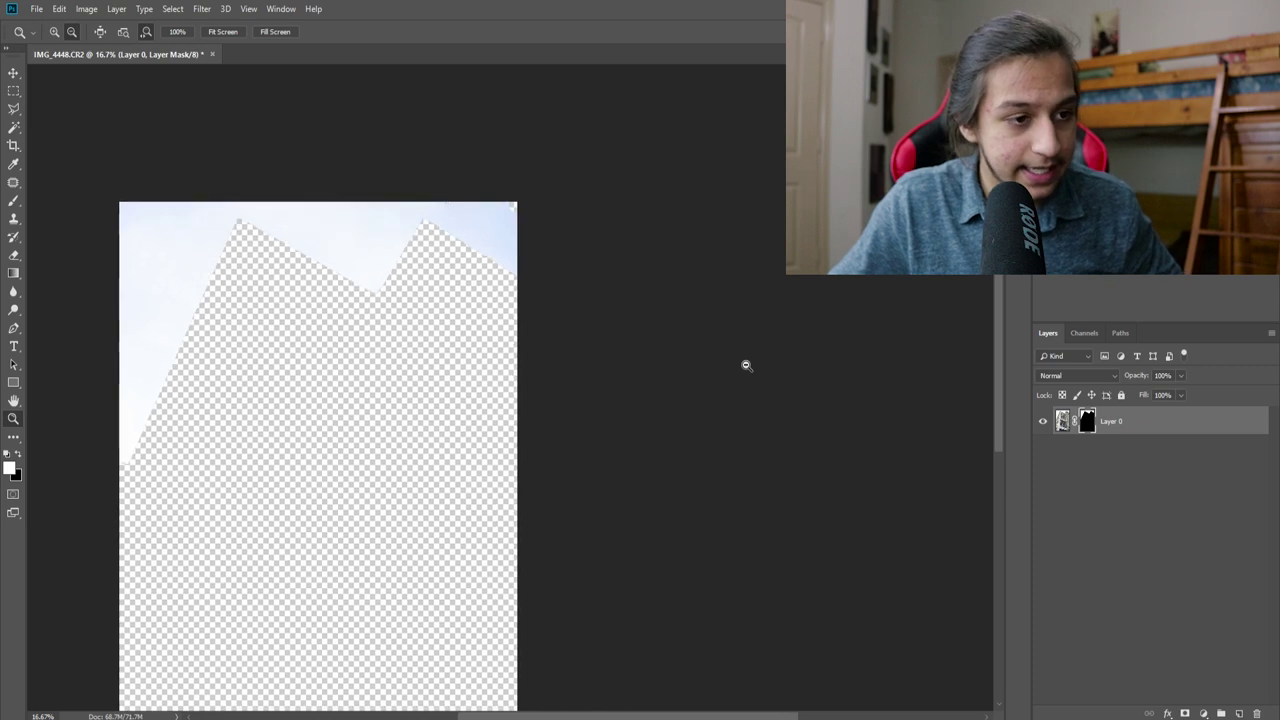
{"action": "left_click_drag", "start_coordinate": [125, 334], "coordinate": [118, 338]}
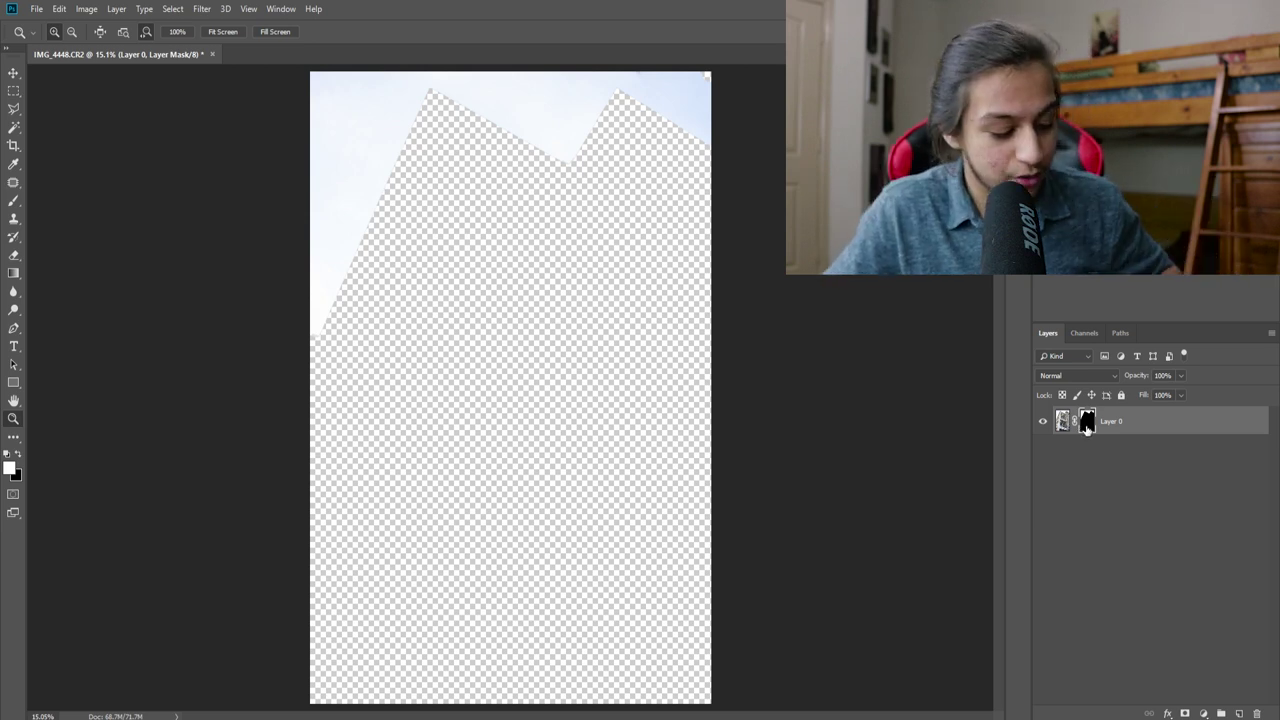
{"action": "key", "text": "ctrl+i"}
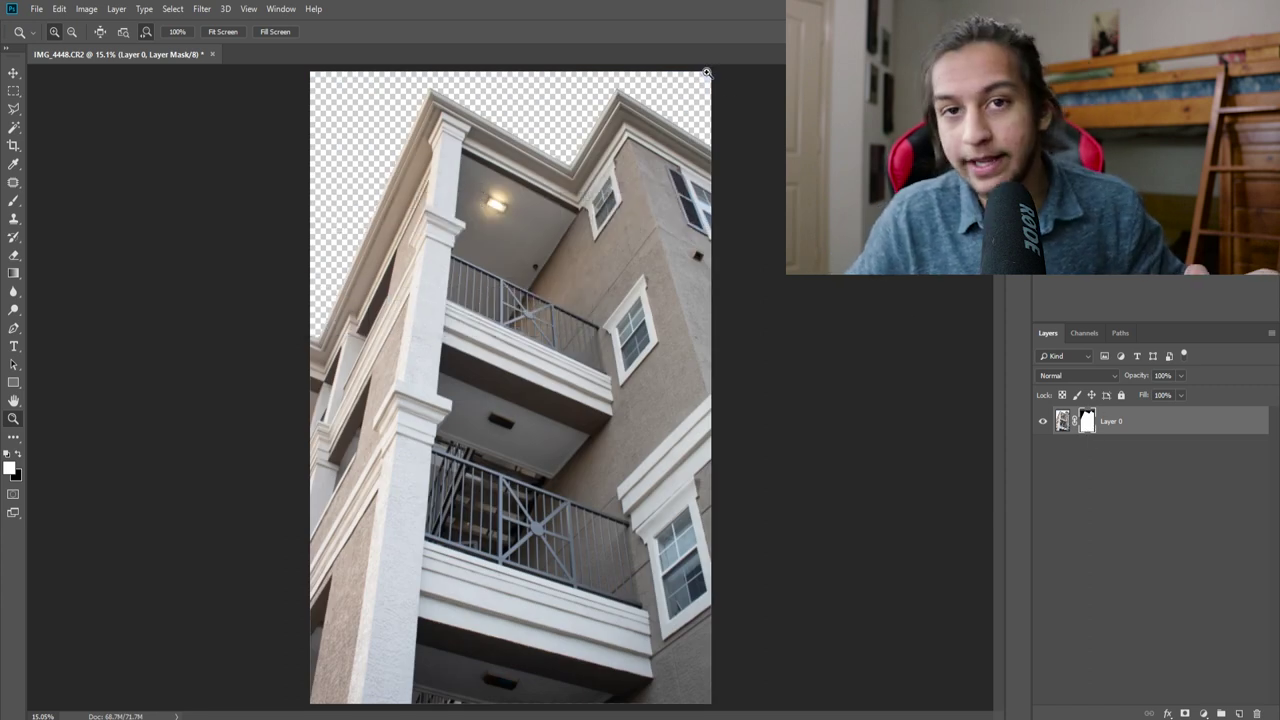
{"action": "left_click_drag", "start_coordinate": [706, 73], "coordinate": [678, 296]}
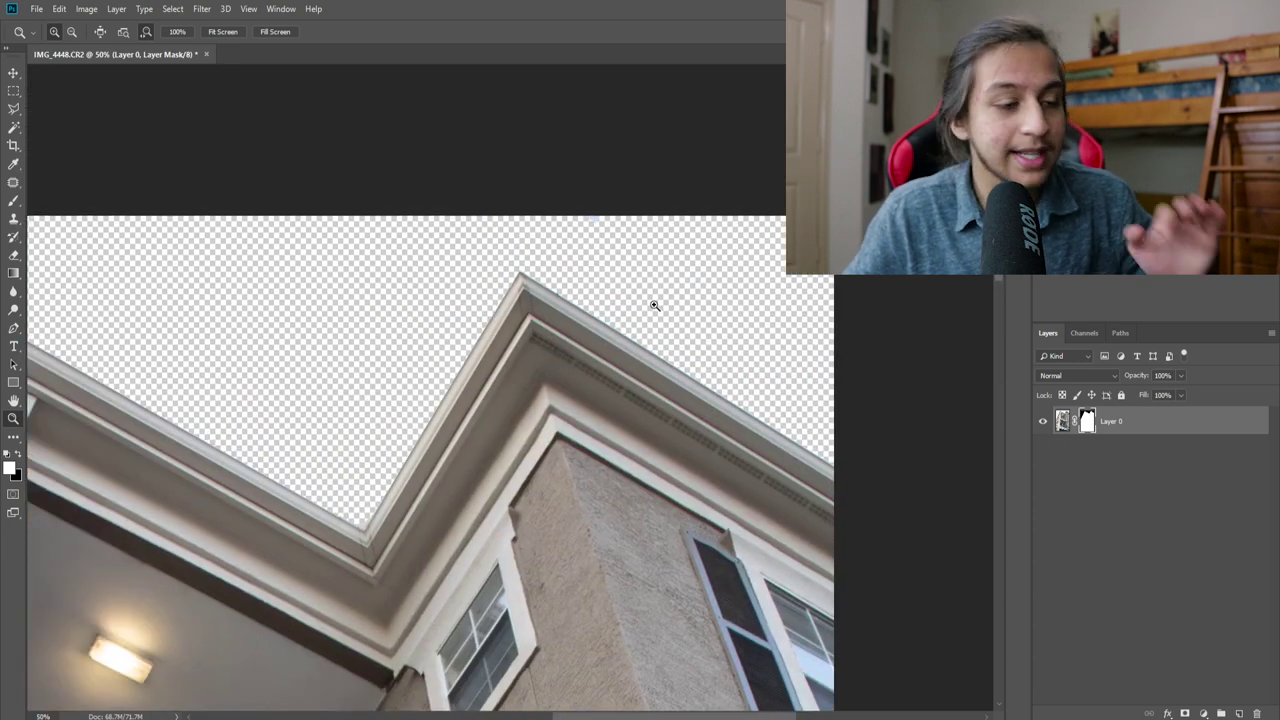
{"action": "key", "text": "l"}
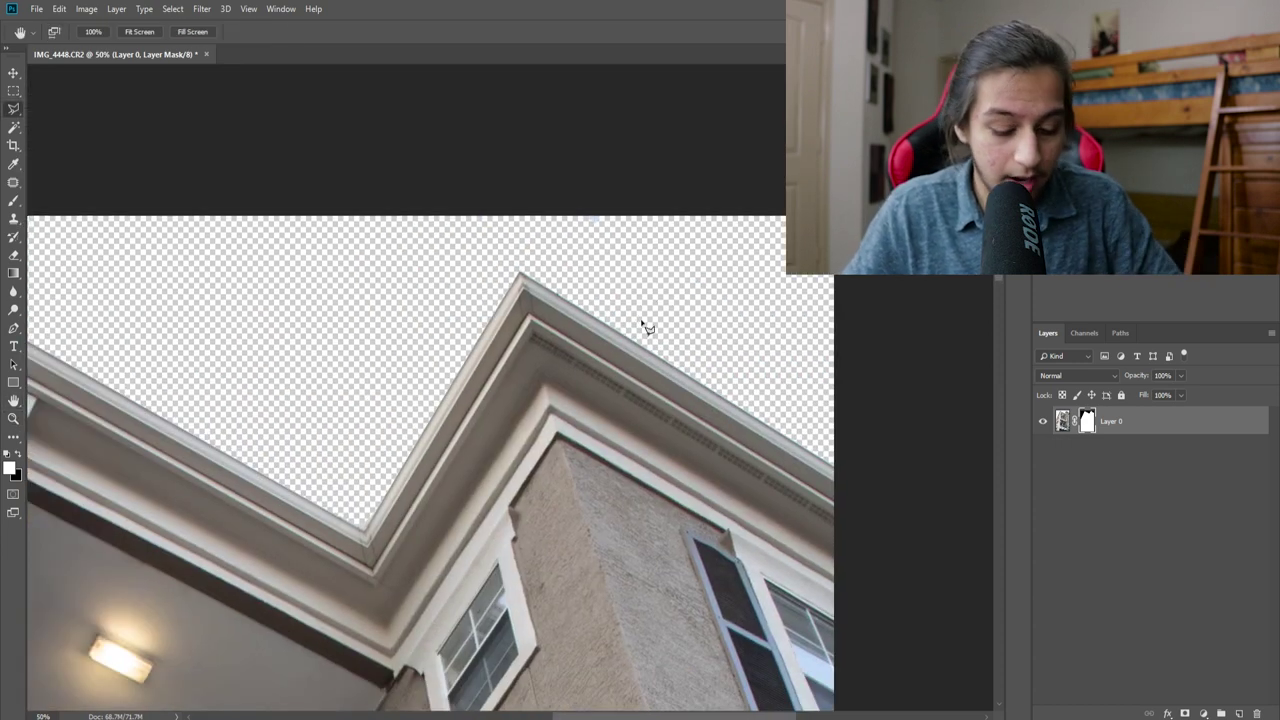
{"action": "left_click", "coordinate": [560, 287]}
{"action": "left_click", "coordinate": [434, 320]}
{"action": "left_click", "coordinate": [462, 408]}
{"action": "left_click", "coordinate": [548, 406]}
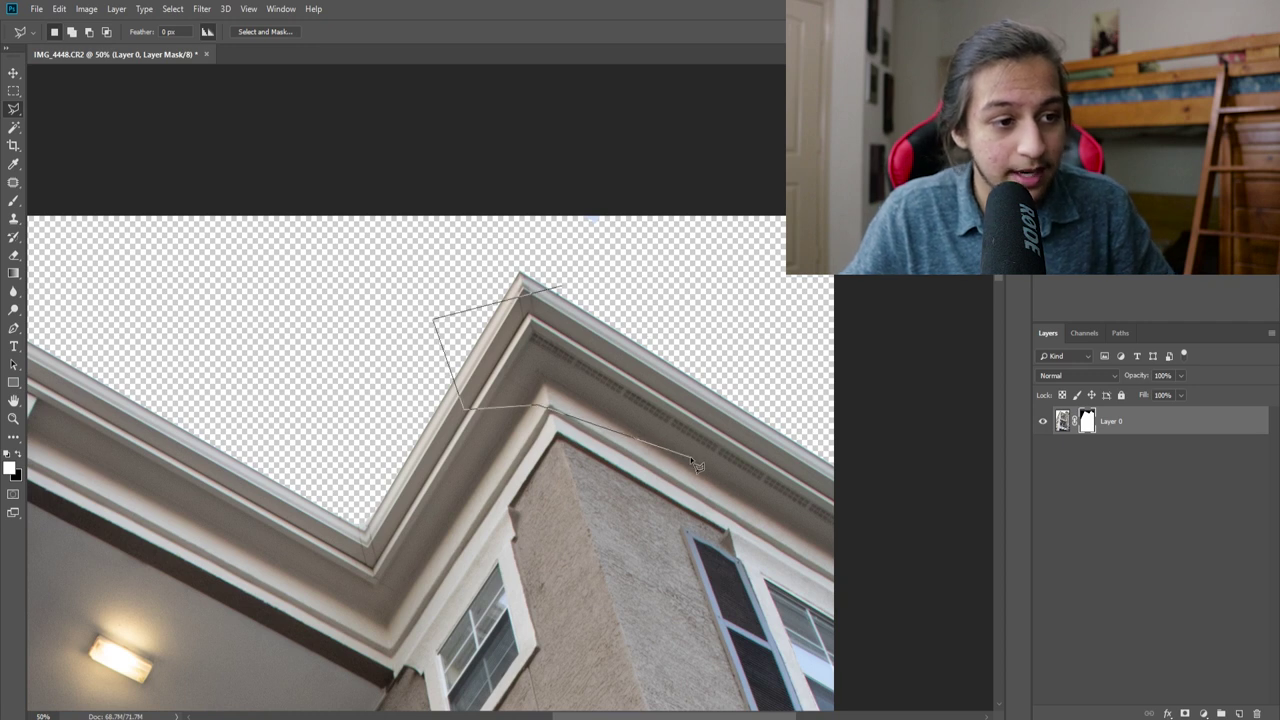
{"action": "left_click_drag", "start_coordinate": [378, 634], "coordinate": [812, 257]}
{"action": "left_click", "coordinate": [812, 257]}
{"action": "left_click", "coordinate": [548, 364]}
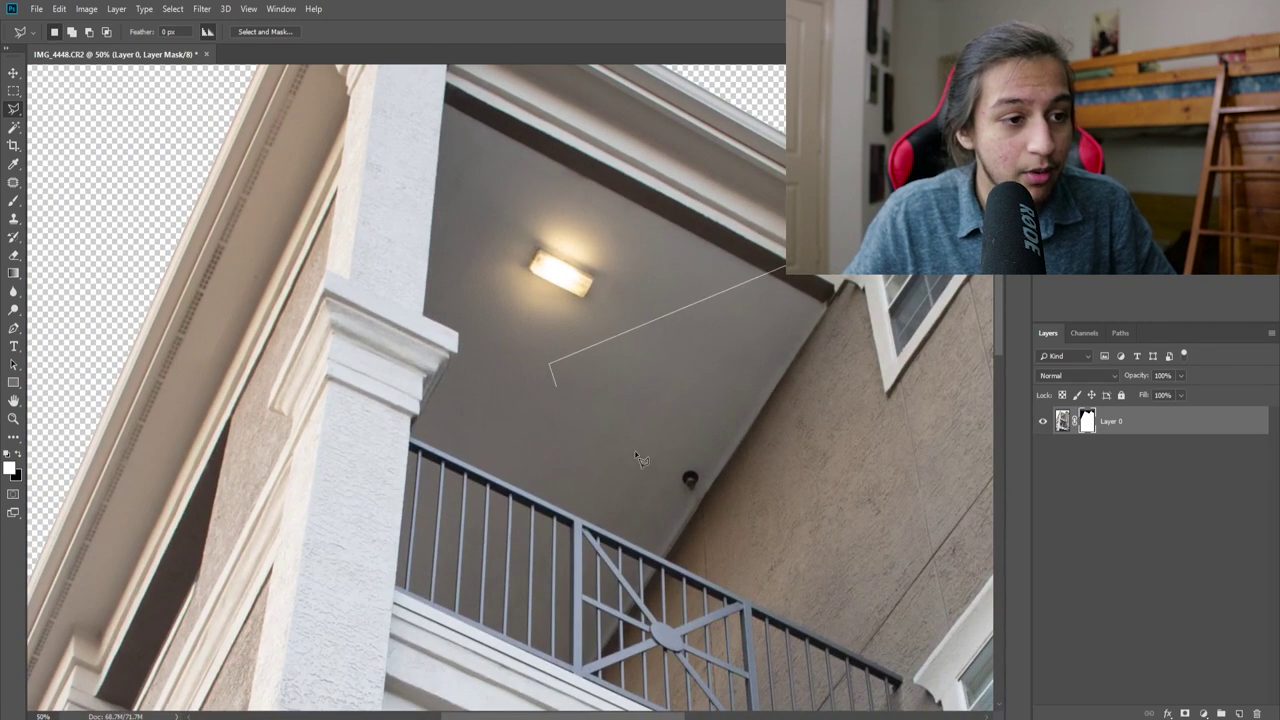
{"action": "left_click", "coordinate": [688, 466]}
{"action": "left_click", "coordinate": [312, 518]}
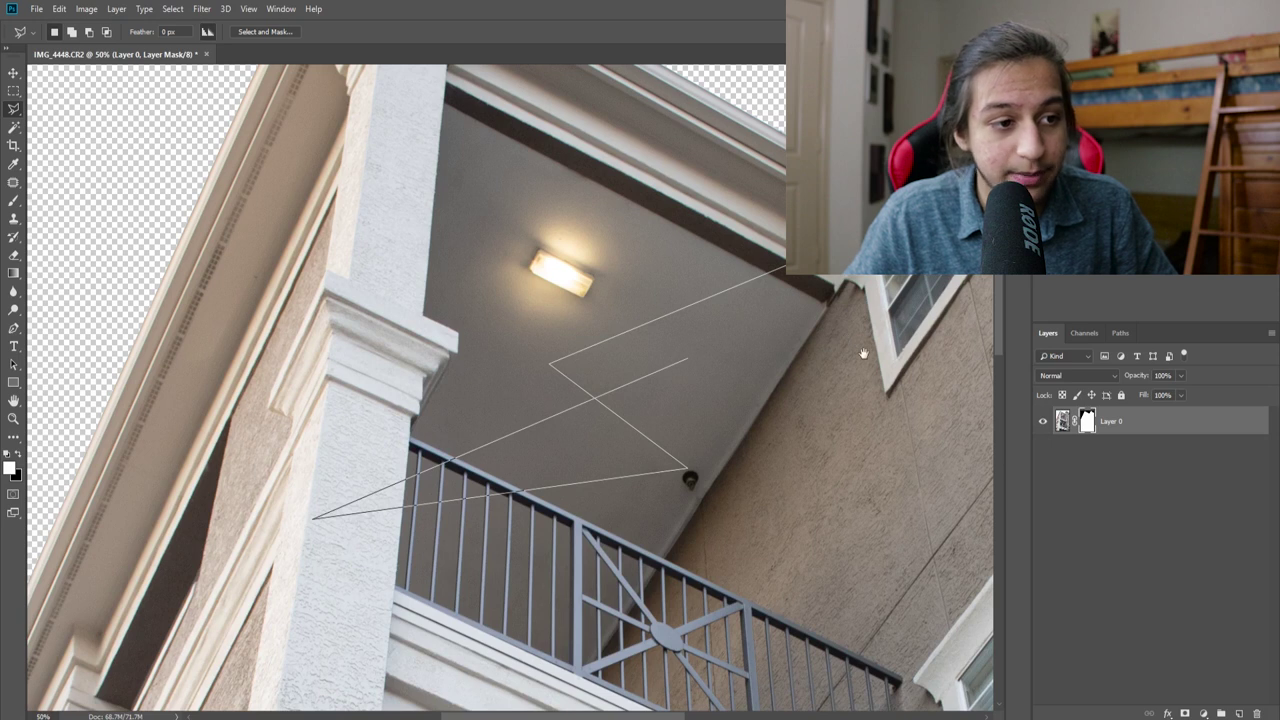
{"action": "left_click_drag", "start_coordinate": [863, 353], "coordinate": [498, 478]}
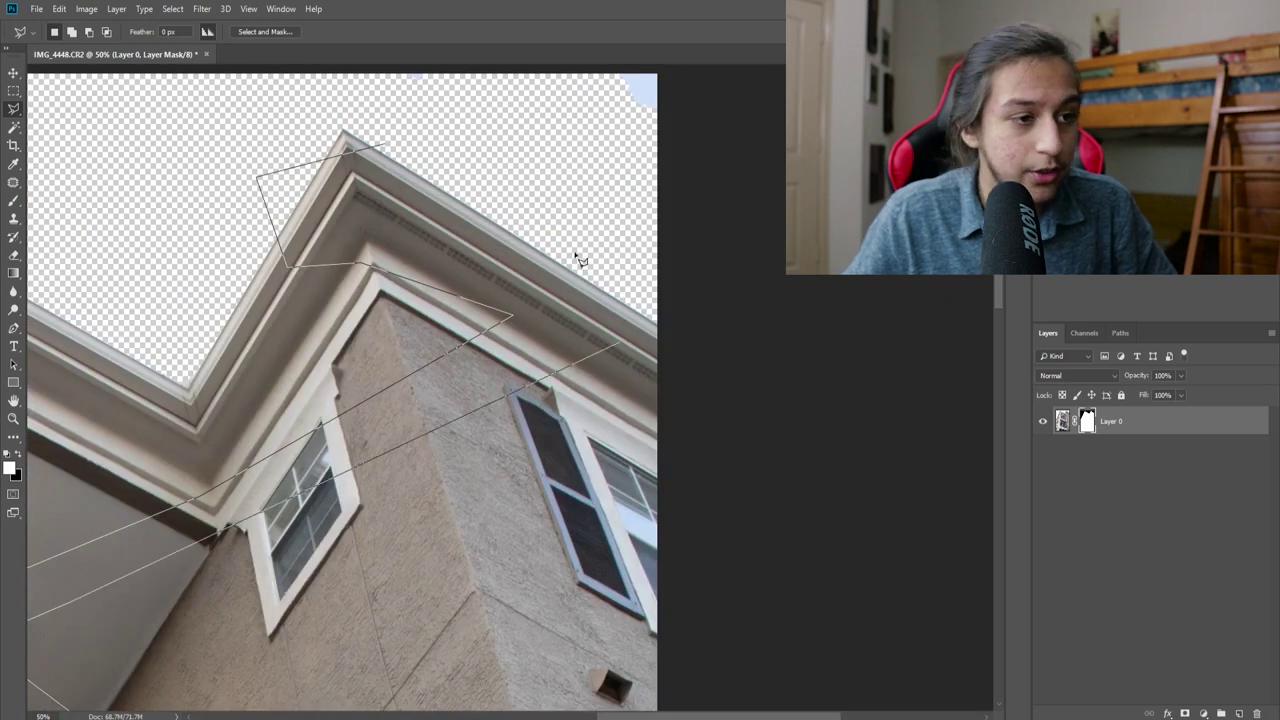
{"action": "key", "text": "Escape"}
{"action": "key", "text": "b"}
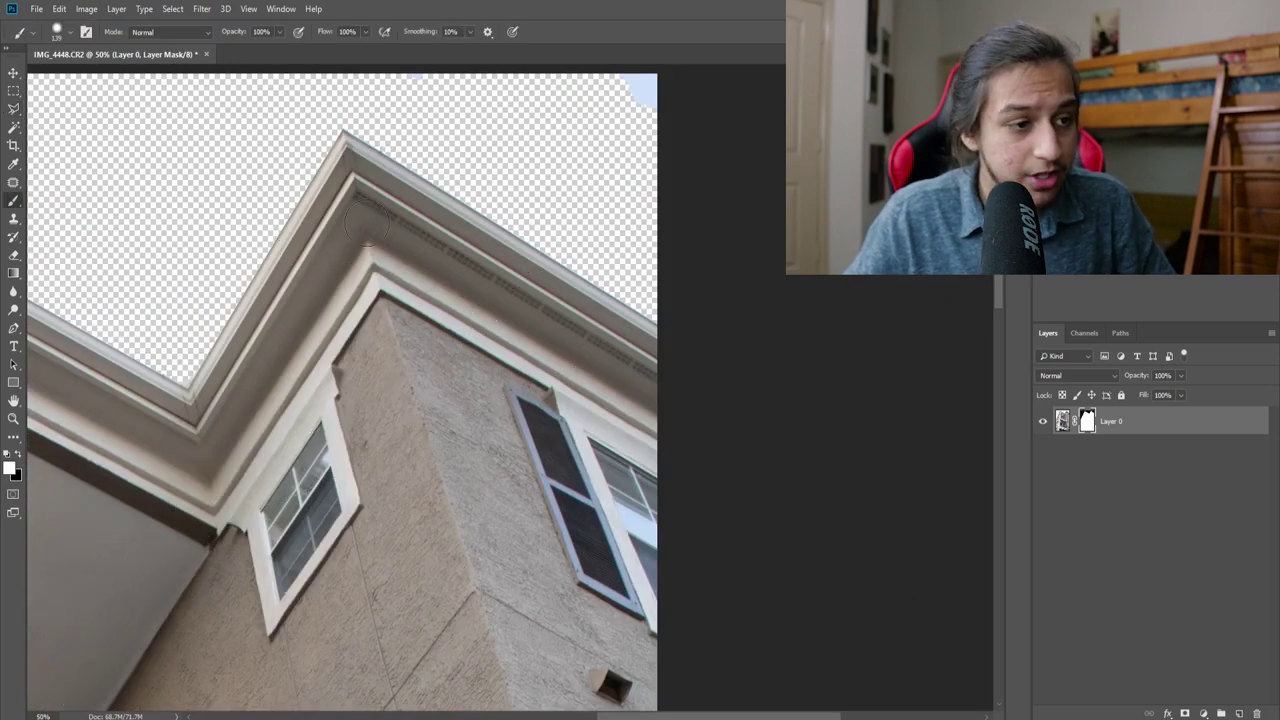
{"action": "left_click_drag", "start_coordinate": [362, 140], "coordinate": [598, 108]}
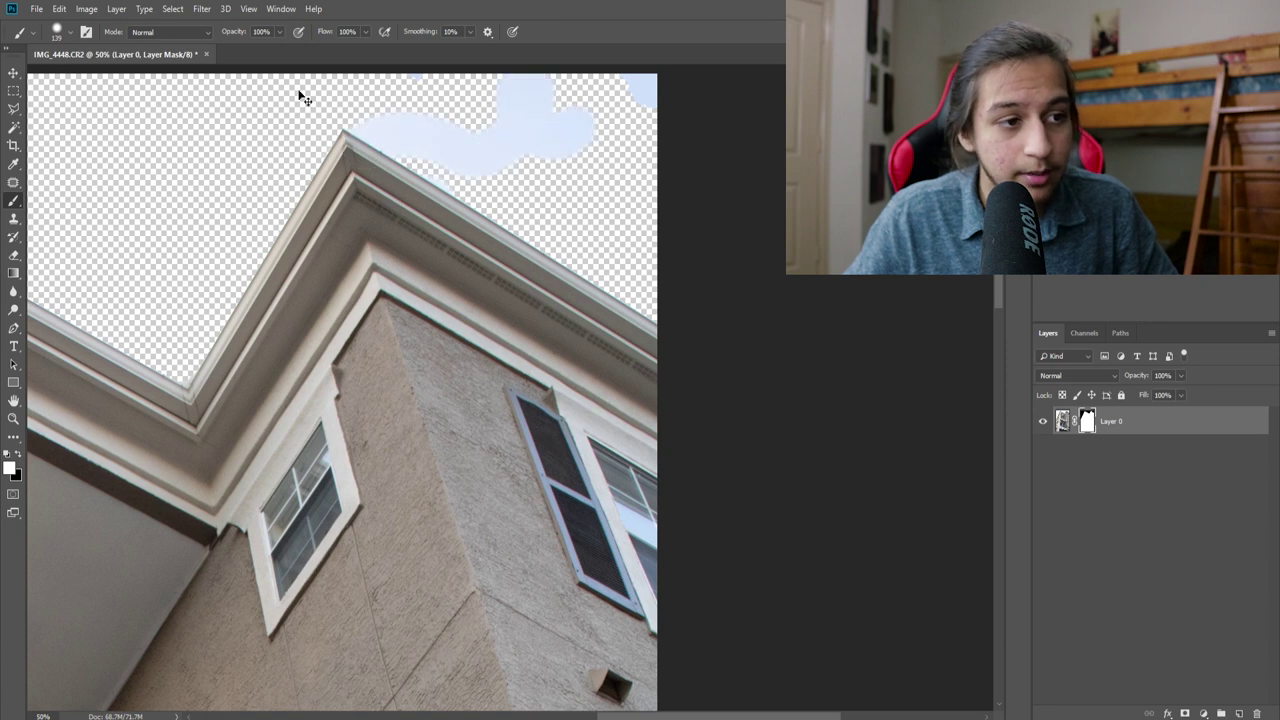
{"action": "key", "text": "ctrl+z"}
{"action": "left_click_drag", "start_coordinate": [365, 481], "coordinate": [611, 197]}
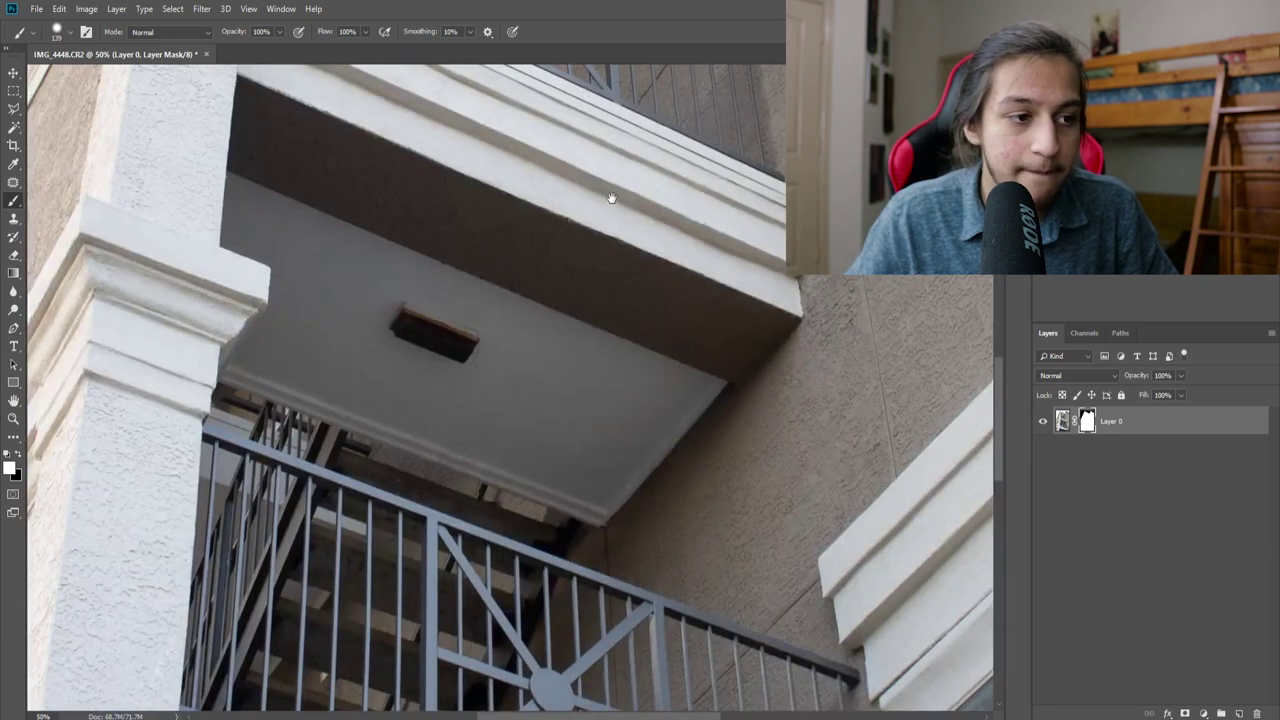
{"action": "key", "text": "ctrl+0"}
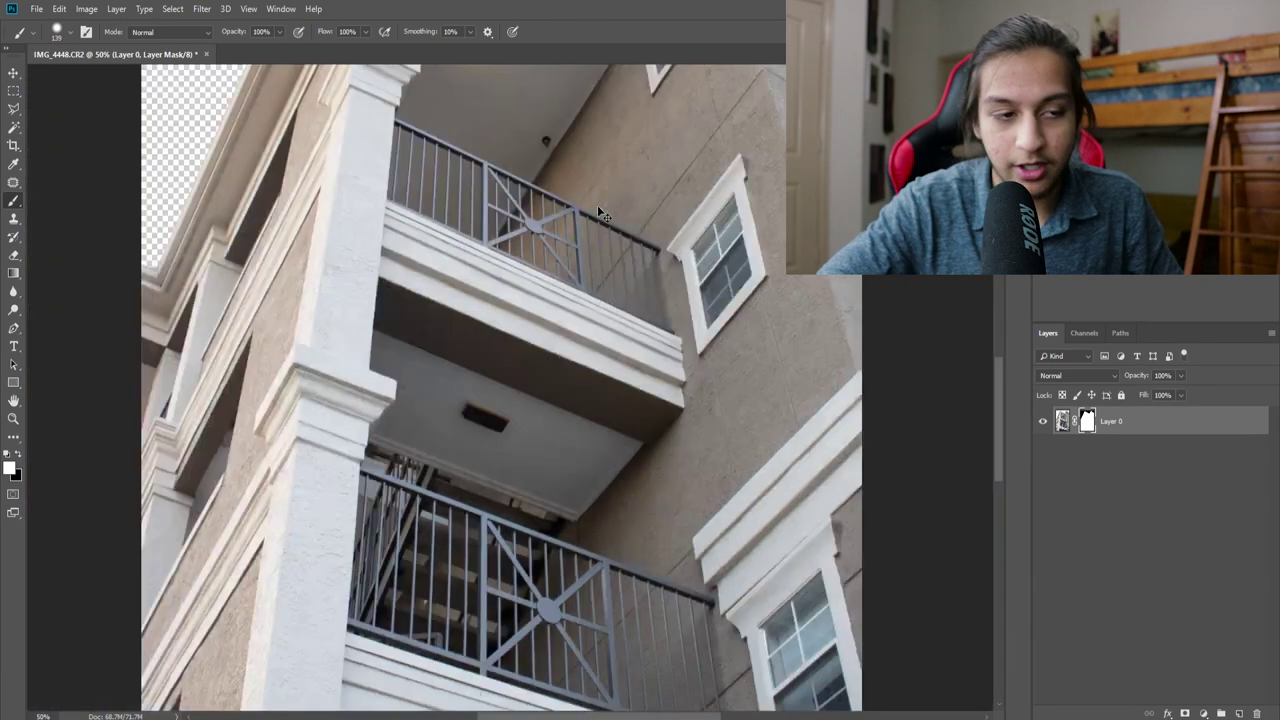
{"action": "key", "text": "ctrl+plus"}
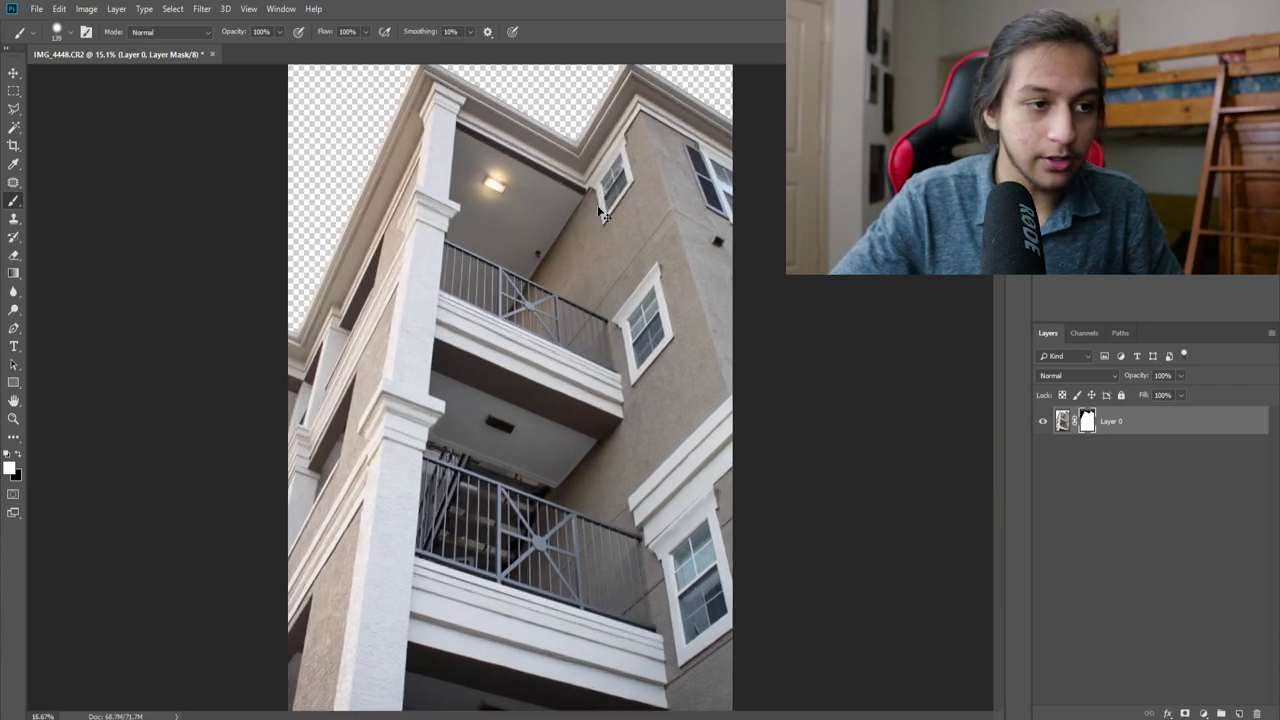
{"action": "scroll", "coordinate": [655, 170], "scroll_direction": "up", "scroll_amount": 3}
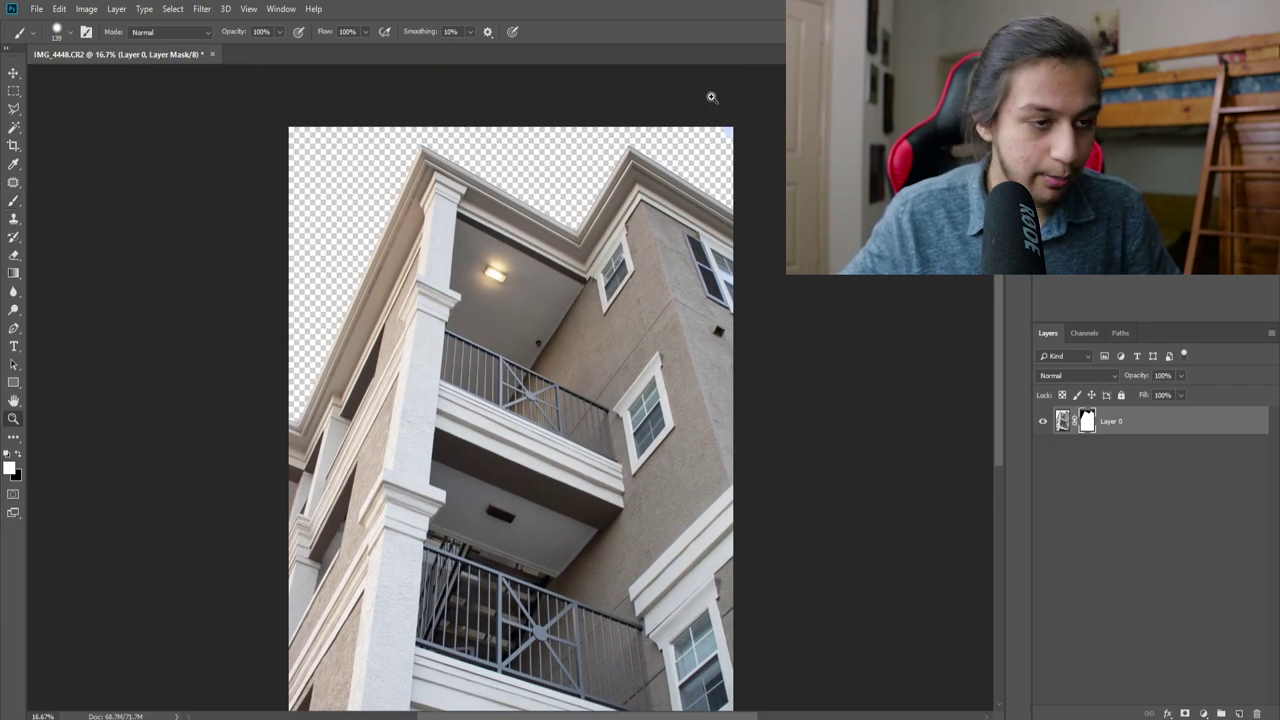
Step: At 100% zoom, paint black on the mask to hide the blue sky fringe along the roof
{"action": "key", "text": "ctrl+1"}
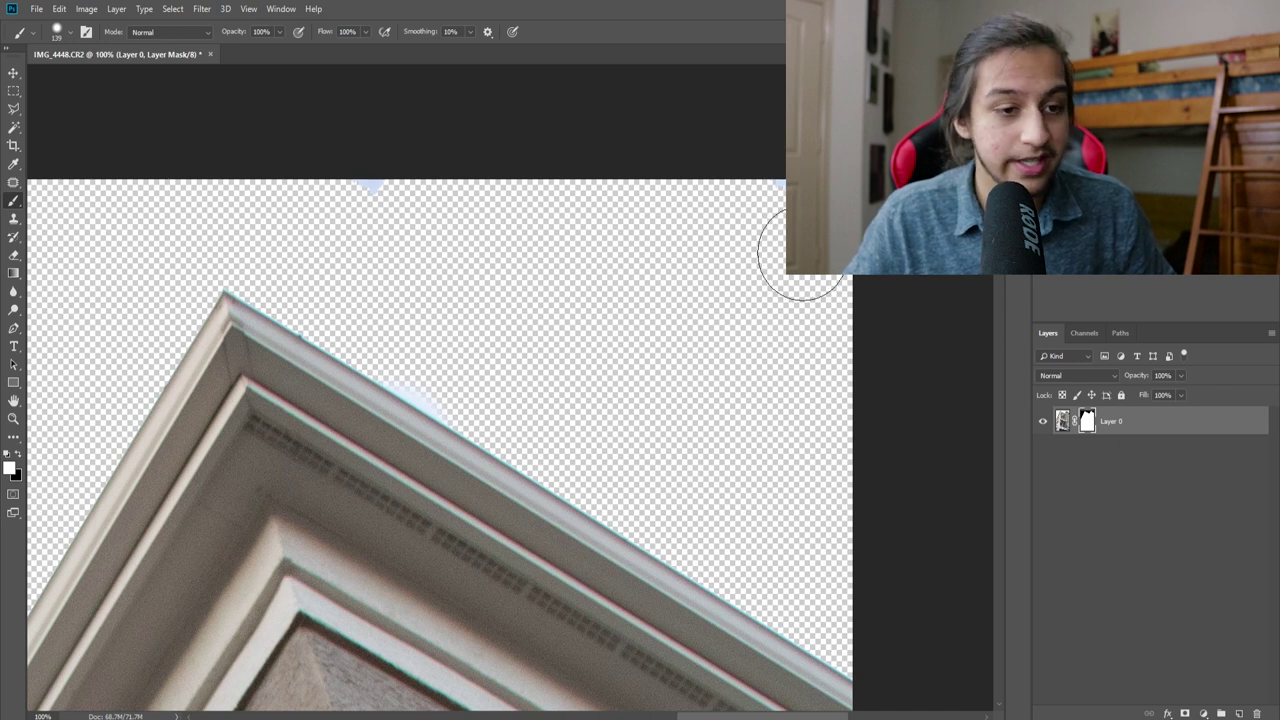
{"action": "key", "text": "x"}
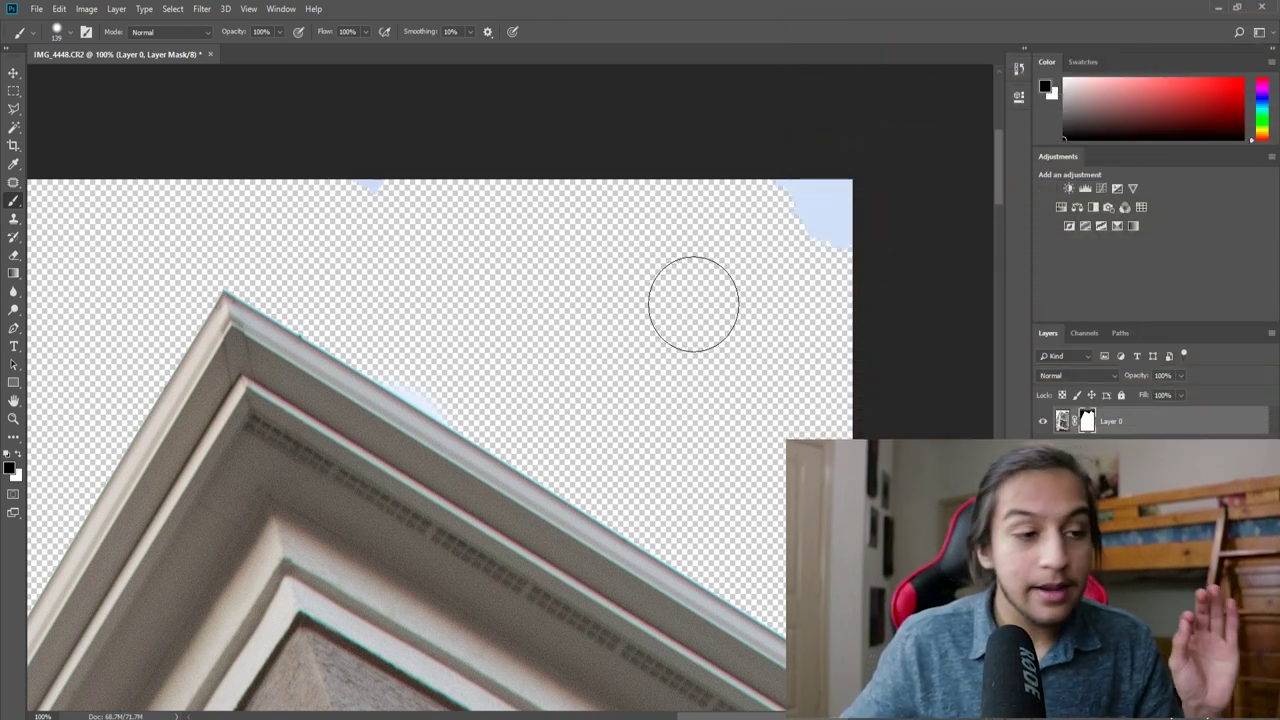
{"action": "mouse_move", "coordinate": [812, 175]}
{"action": "left_mouse_down"}
{"action": "mouse_move", "coordinate": [844, 222]}
{"action": "mouse_move", "coordinate": [644, 242]}
{"action": "mouse_move", "coordinate": [538, 221]}
{"action": "mouse_move", "coordinate": [404, 250]}
{"action": "mouse_move", "coordinate": [367, 200]}
{"action": "left_mouse_up"}
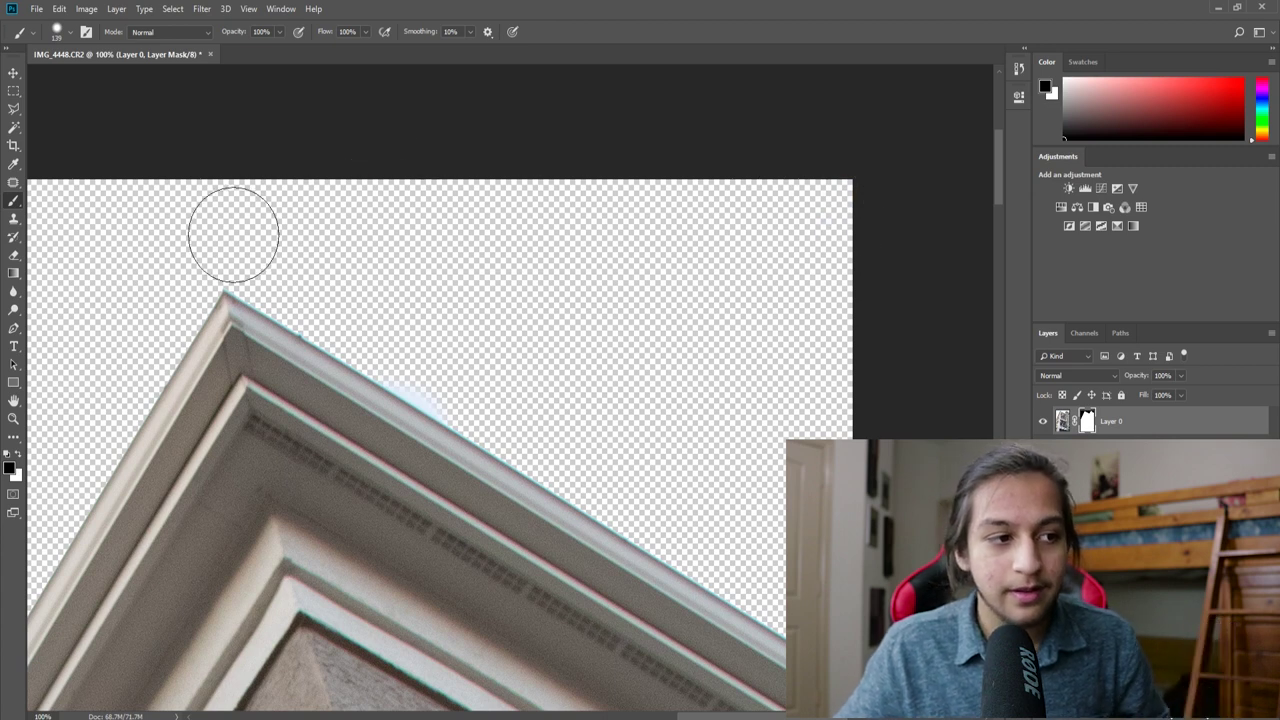
{"action": "left_click", "coordinate": [372, 460]}
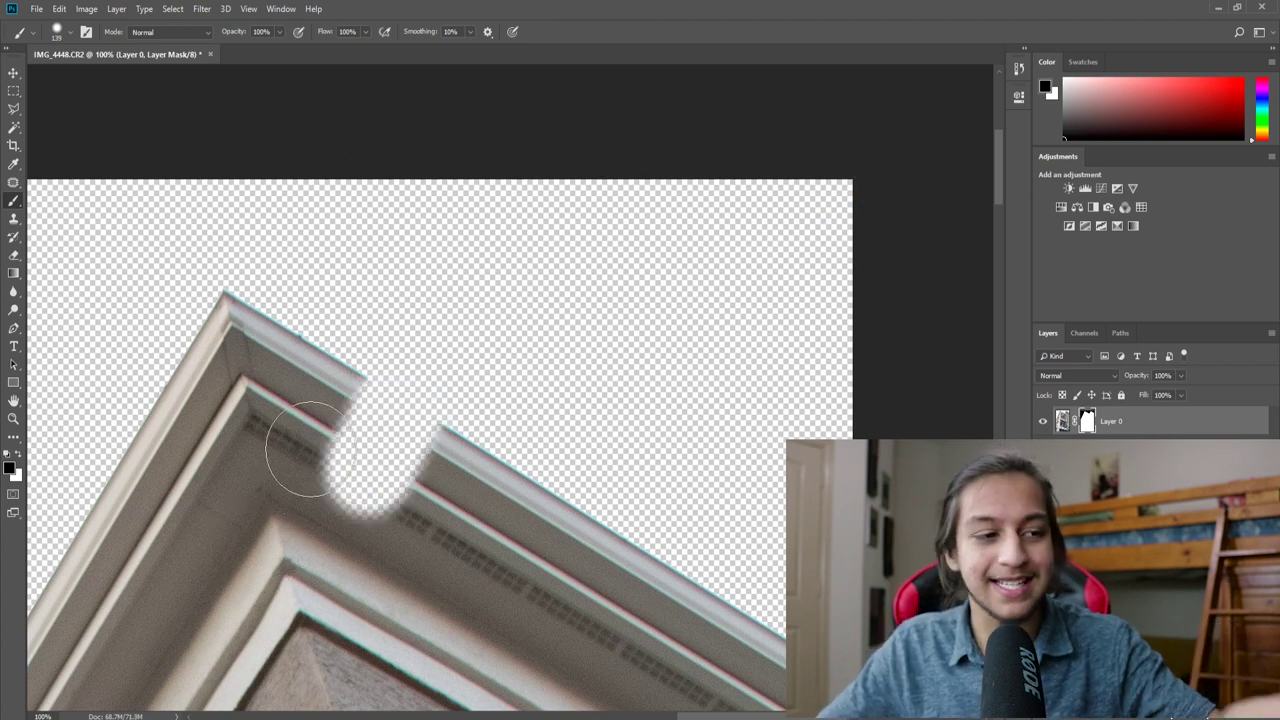
Step: Paint white to restore the accidentally hidden cornice notch, then fit the image on screen
{"action": "key", "text": "x"}
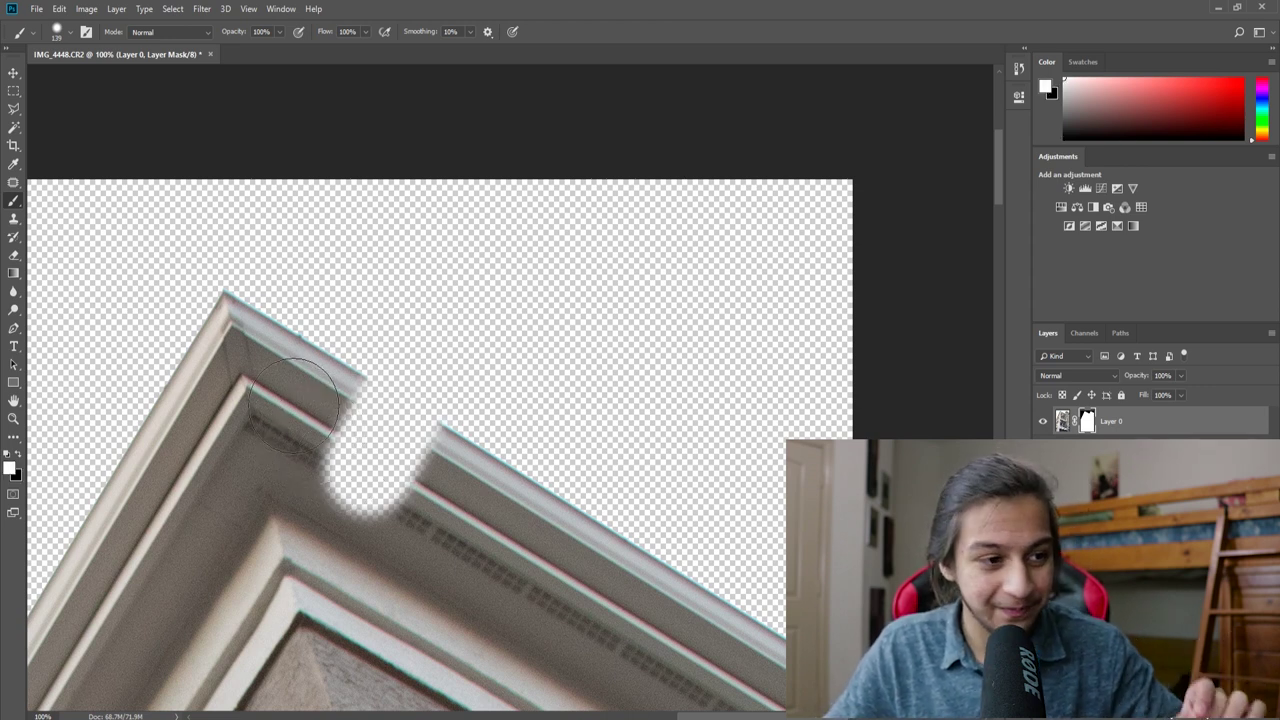
{"action": "left_click_drag", "start_coordinate": [333, 450], "coordinate": [431, 520]}
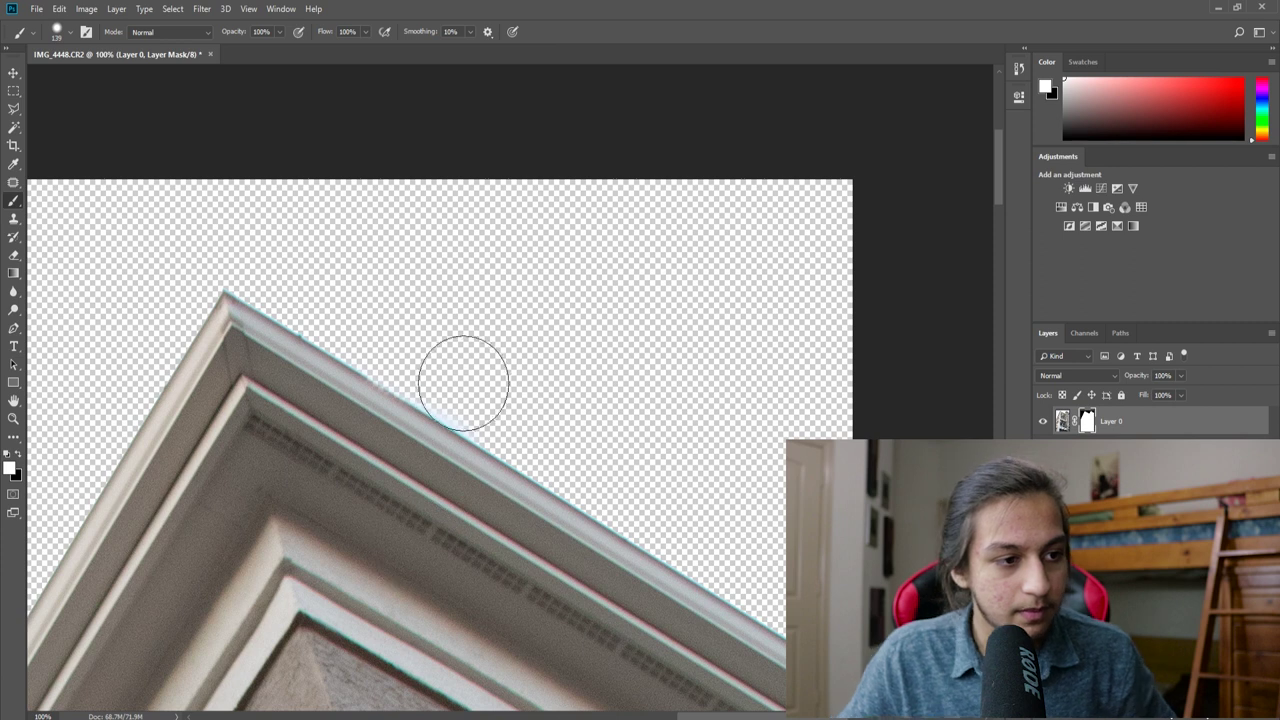
{"action": "key", "text": "z"}
{"action": "mouse_move", "coordinate": [417, 391]}
{"action": "left_mouse_down"}
{"action": "mouse_move", "coordinate": [229, 537]}
{"action": "mouse_move", "coordinate": [249, 557]}
{"action": "mouse_move", "coordinate": [146, 620]}
{"action": "mouse_move", "coordinate": [148, 543]}
{"action": "left_mouse_up"}
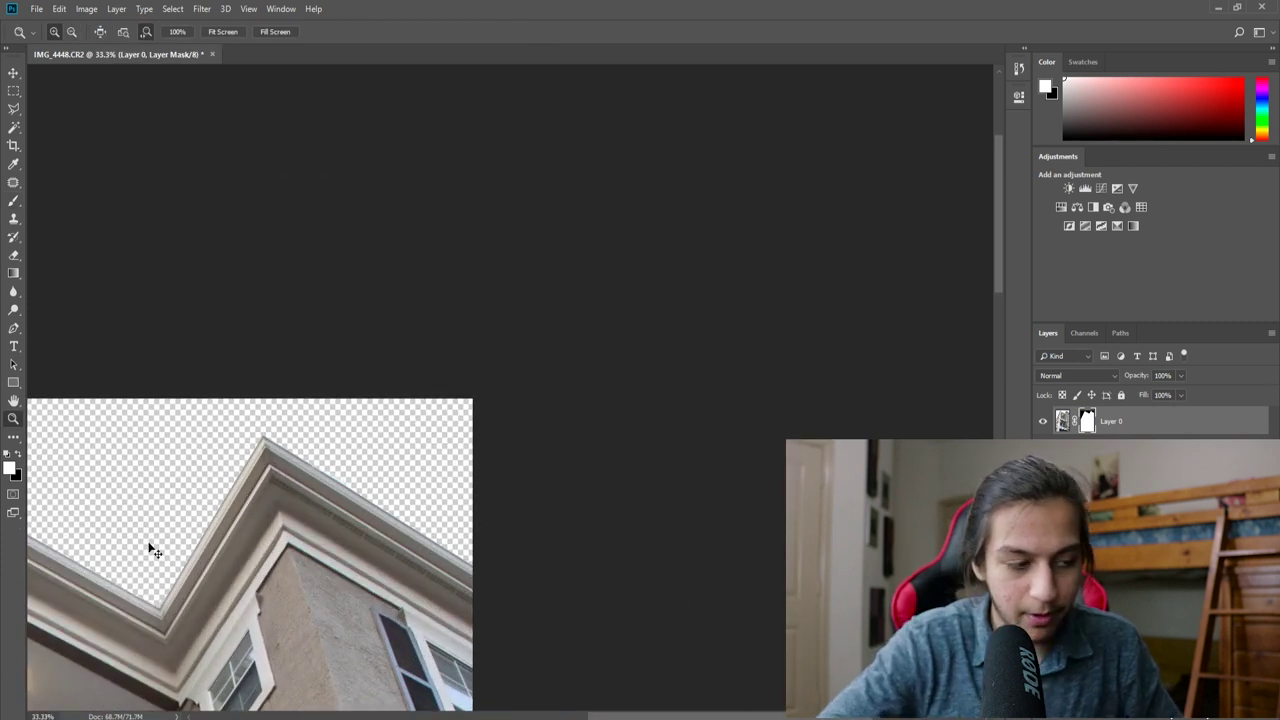
{"action": "key", "text": "ctrl+0"}
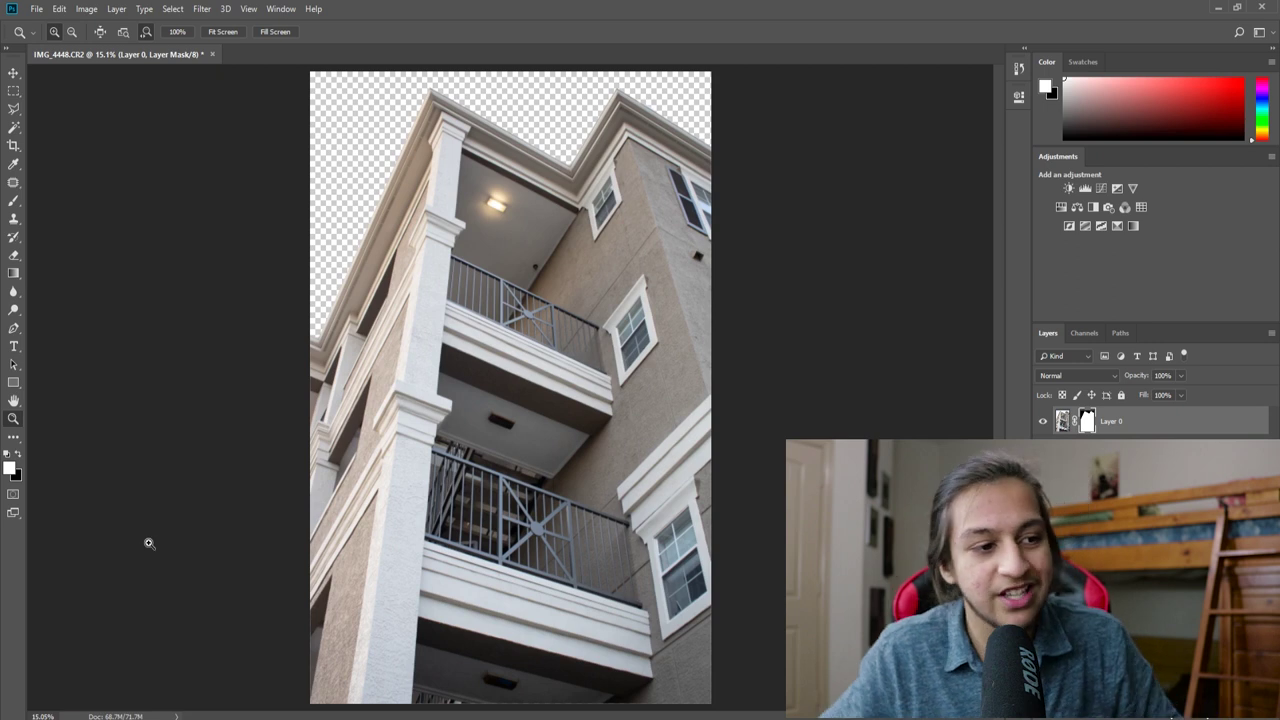
Step: Place the cloud sky image at the top of the canvas and move its layer beneath Layer 0
{"action": "key", "text": "b"}
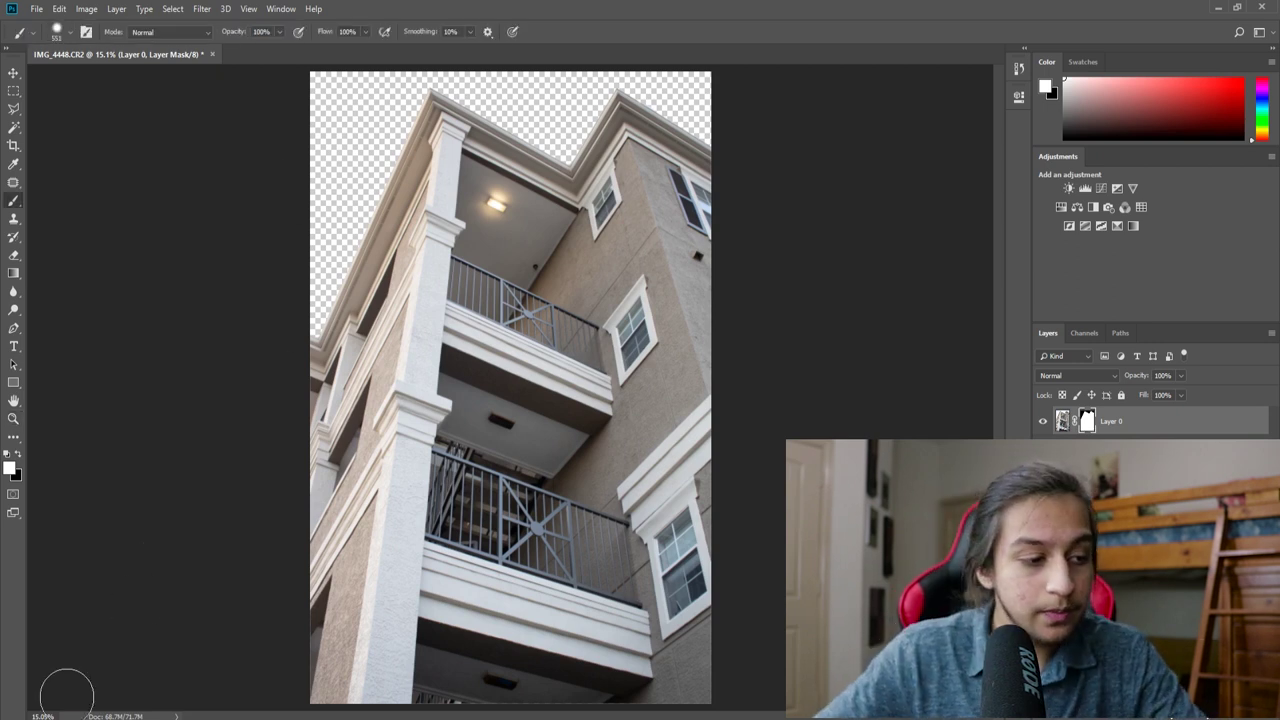
{"action": "key", "text": "alt+Tab"}
{"action": "left_click_drag", "start_coordinate": [445, 505], "coordinate": [423, 259]}
{"action": "mouse_move", "coordinate": [522, 320]}
{"action": "left_mouse_down"}
{"action": "mouse_move", "coordinate": [577, 346]}
{"action": "mouse_move", "coordinate": [626, 177]}
{"action": "mouse_move", "coordinate": [532, 186]}
{"action": "mouse_move", "coordinate": [567, 170]}
{"action": "left_mouse_up"}
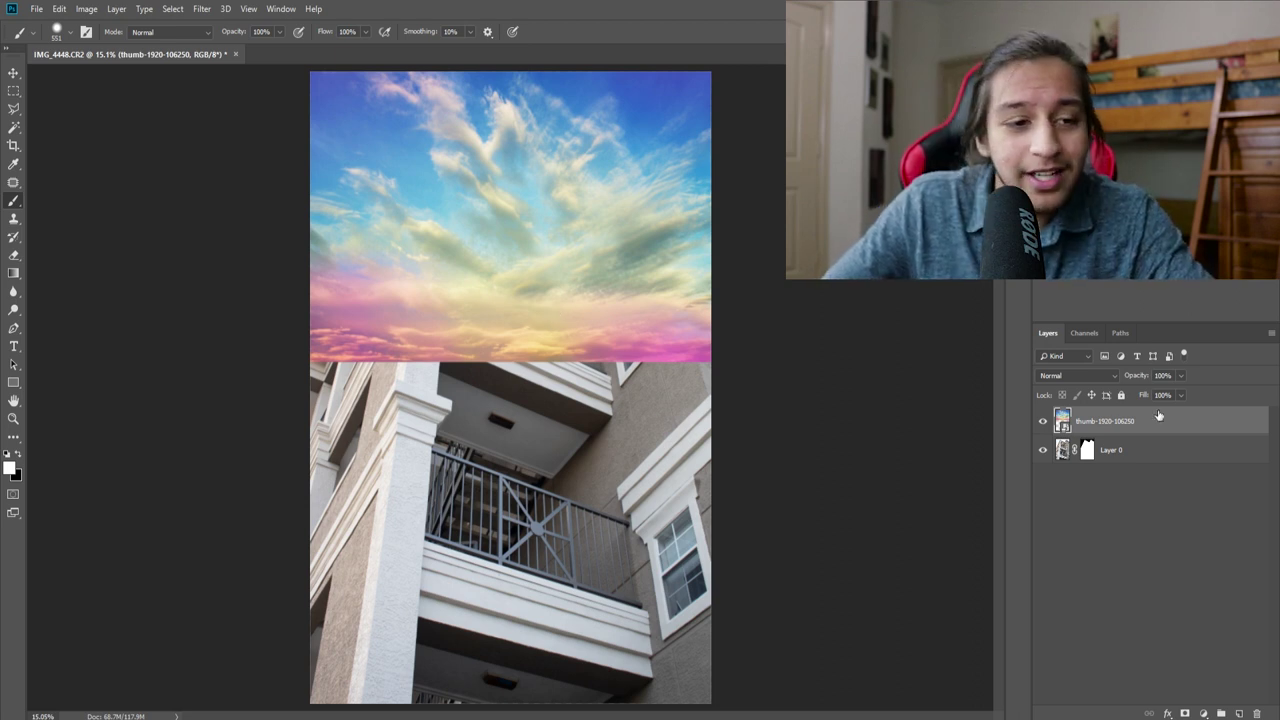
{"action": "left_click_drag", "start_coordinate": [1163, 420], "coordinate": [1172, 518]}
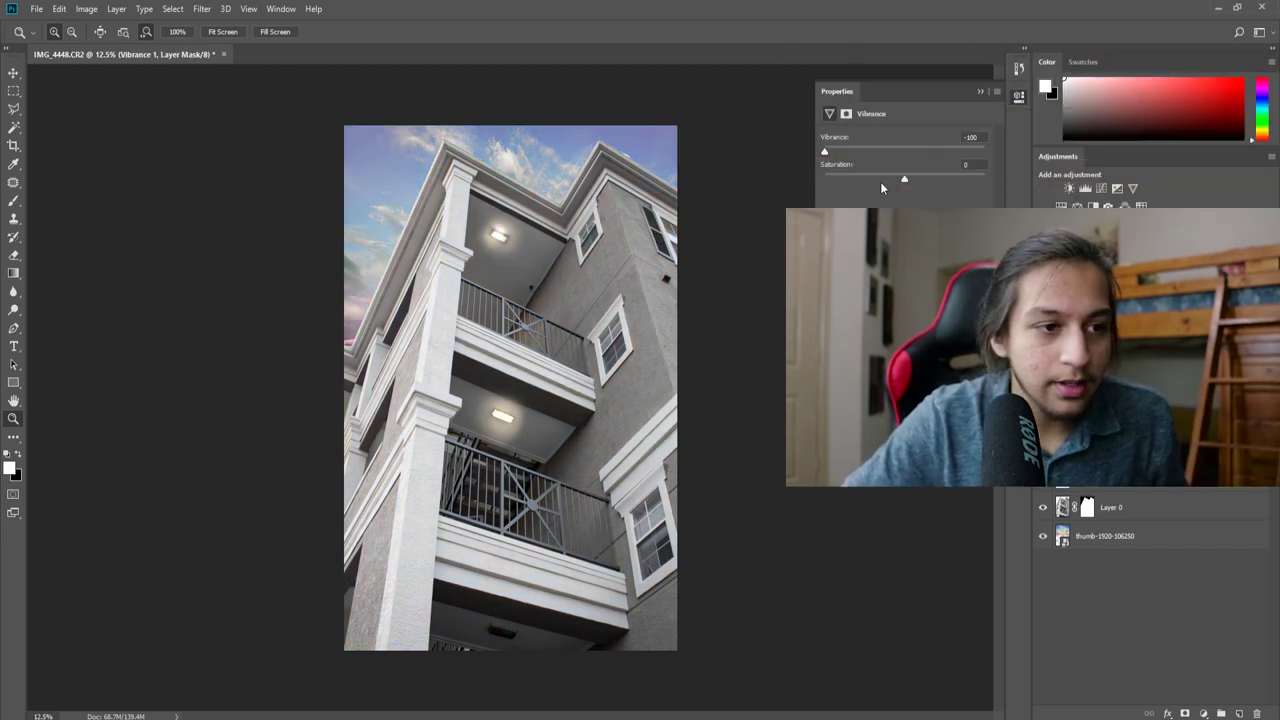
Step: Set Saturation on Vibrance 1 to -100 and collapse the Properties panel
{"action": "left_click_drag", "start_coordinate": [901, 179], "coordinate": [794, 187]}
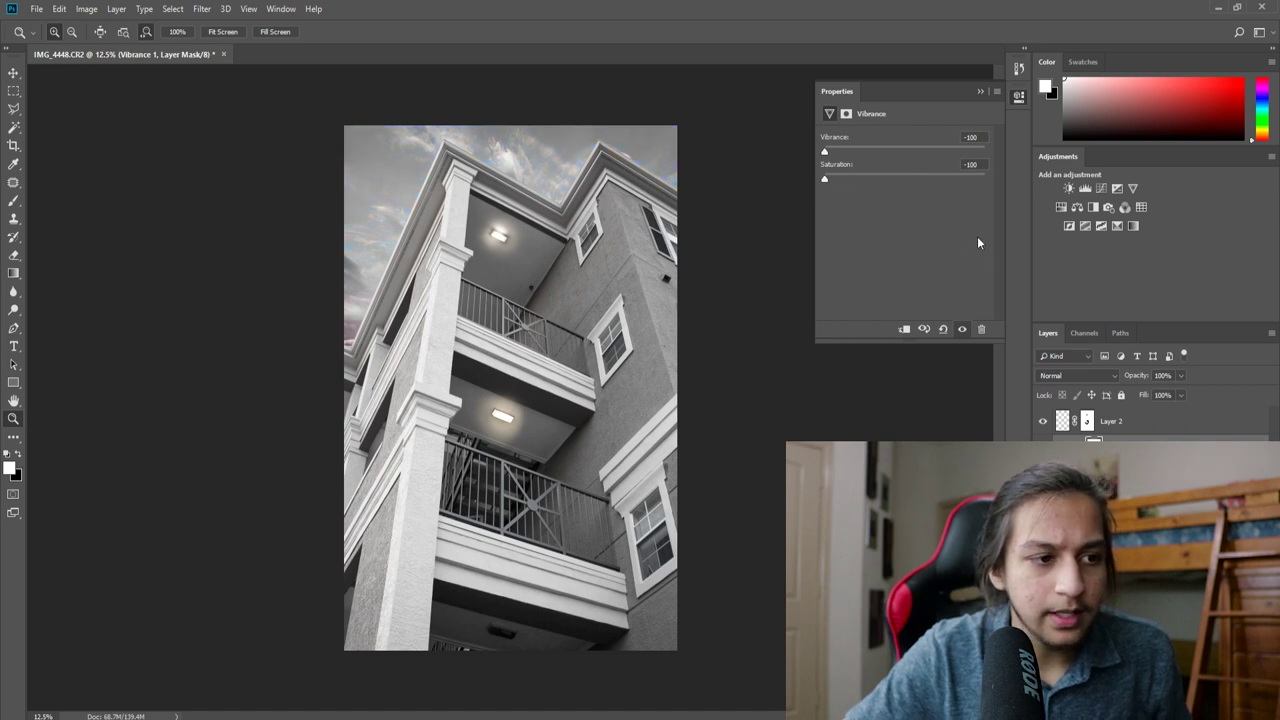
{"action": "left_click", "coordinate": [979, 91]}
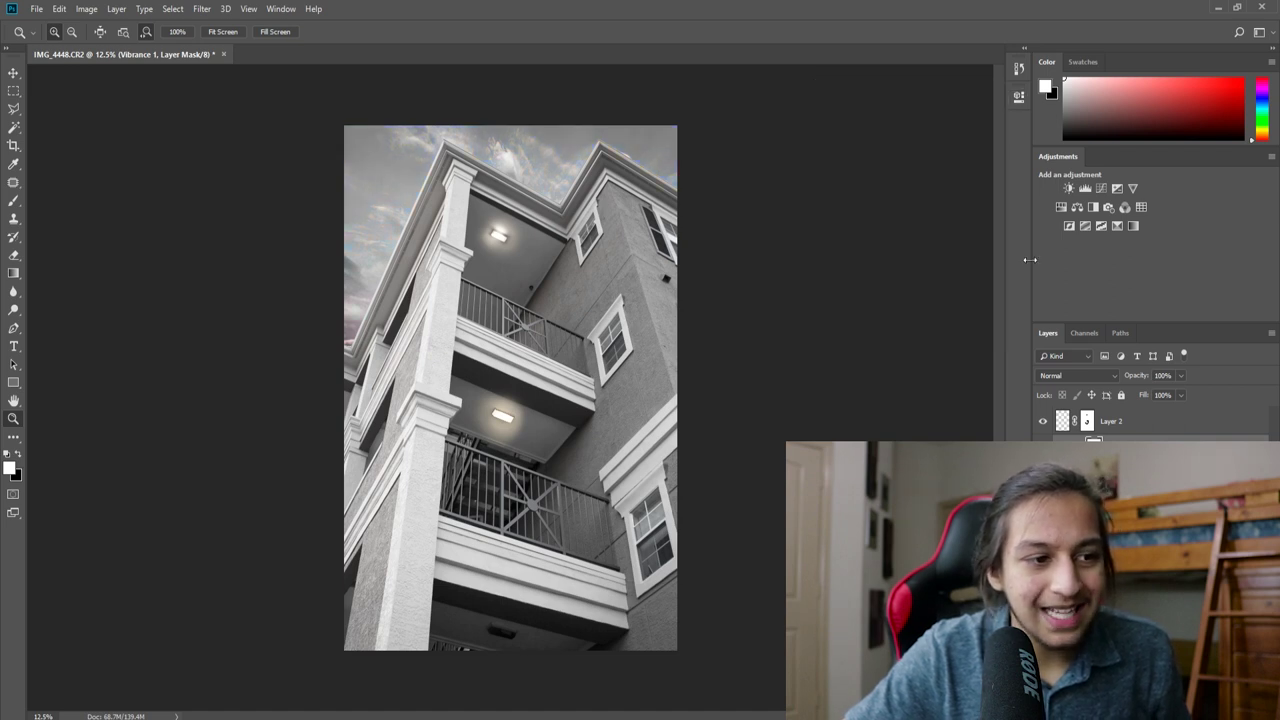